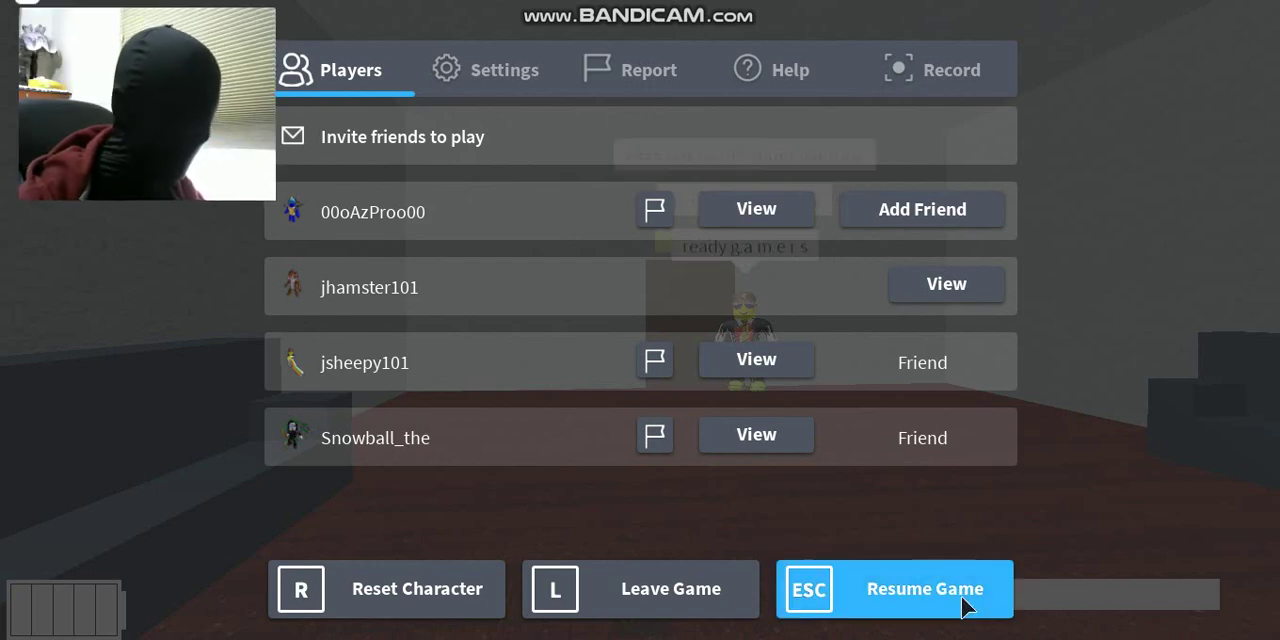
Step: Resume the game from the Escape menu, back in the lobby by door A-001
{"action": "left_click", "coordinate": [966, 607]}
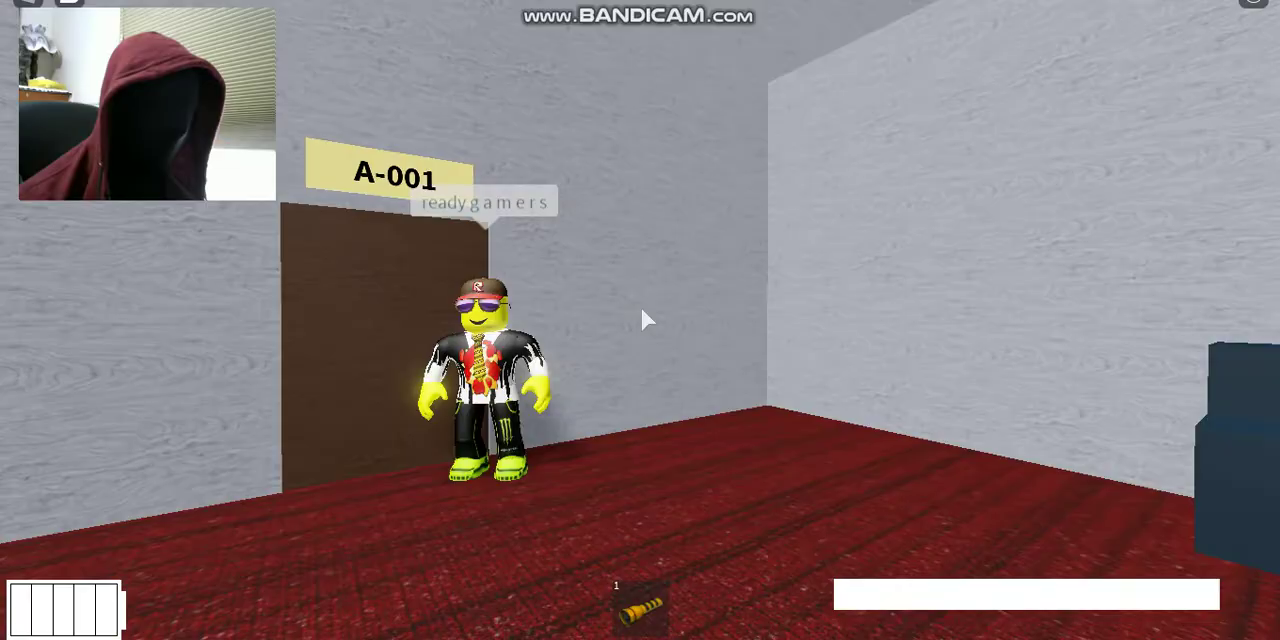
Step: Walk through doors A-001 and A-002 to the desk labelled Bob
{"action": "key", "text": "w"}
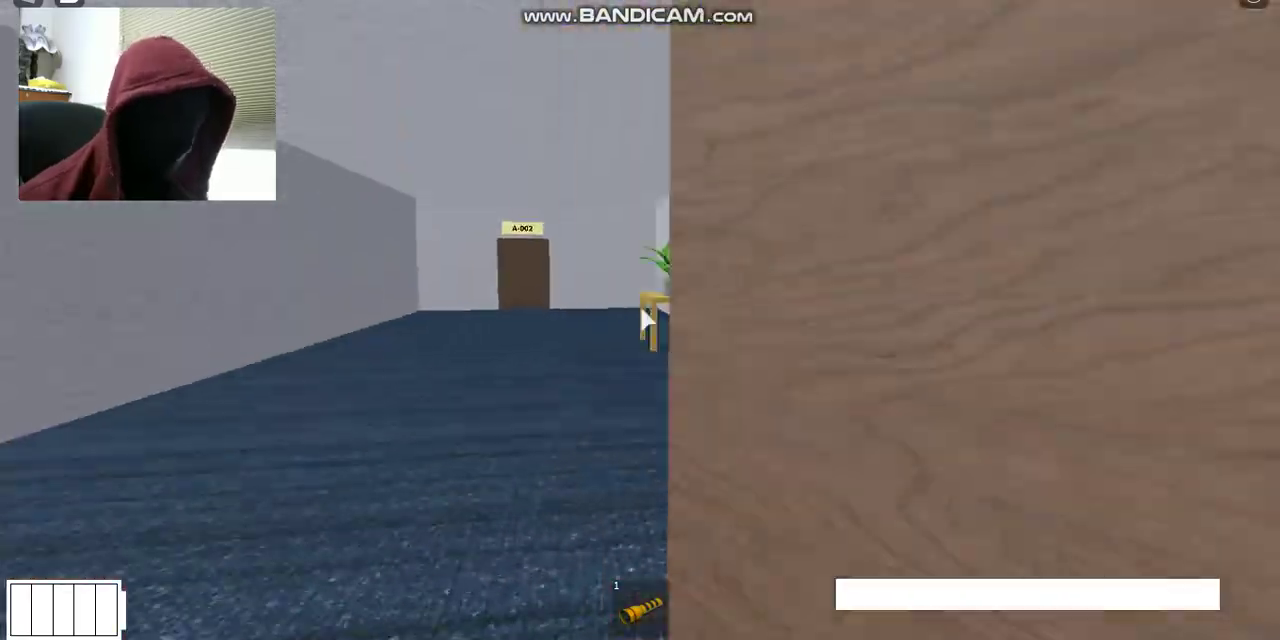
{"action": "key", "text": "w"}
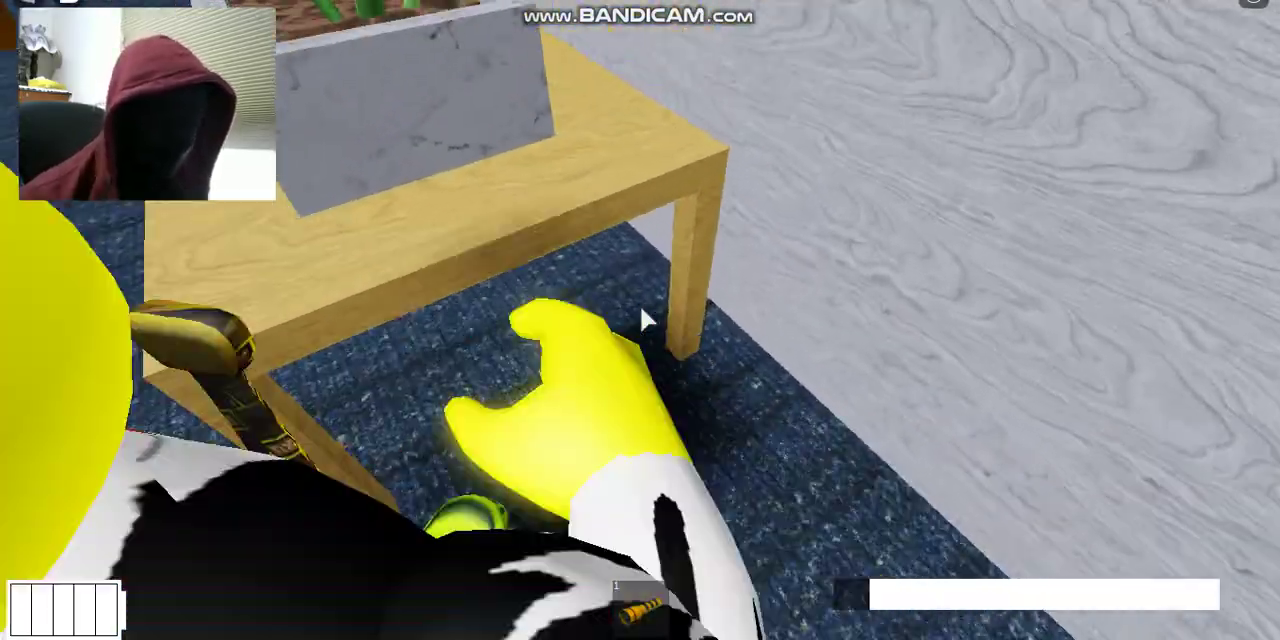
{"action": "key", "text": "w"}
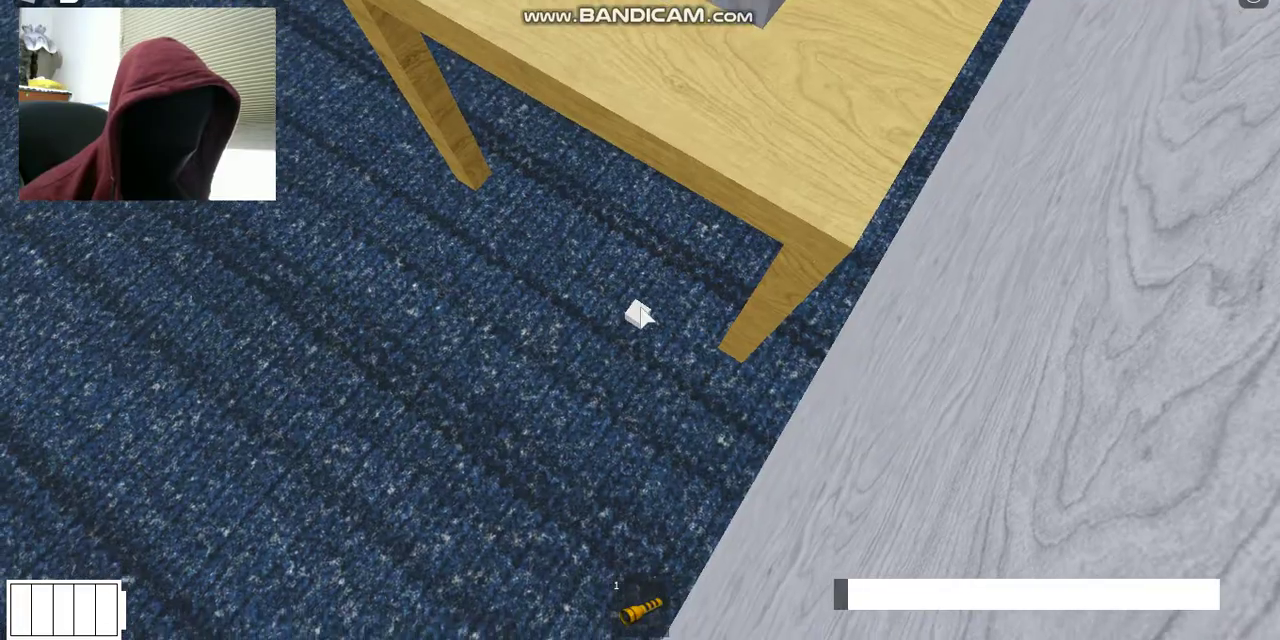
{"action": "left_click_drag", "start_coordinate": [638, 316], "coordinate": [645, 320]}
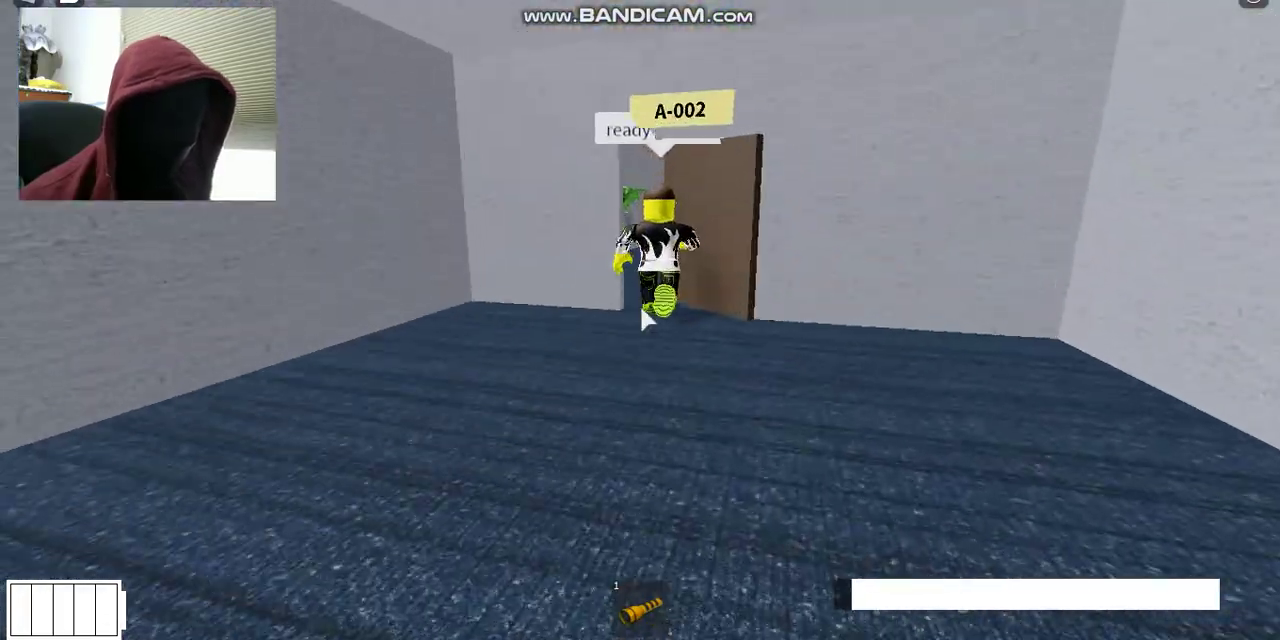
{"action": "key", "text": "w"}
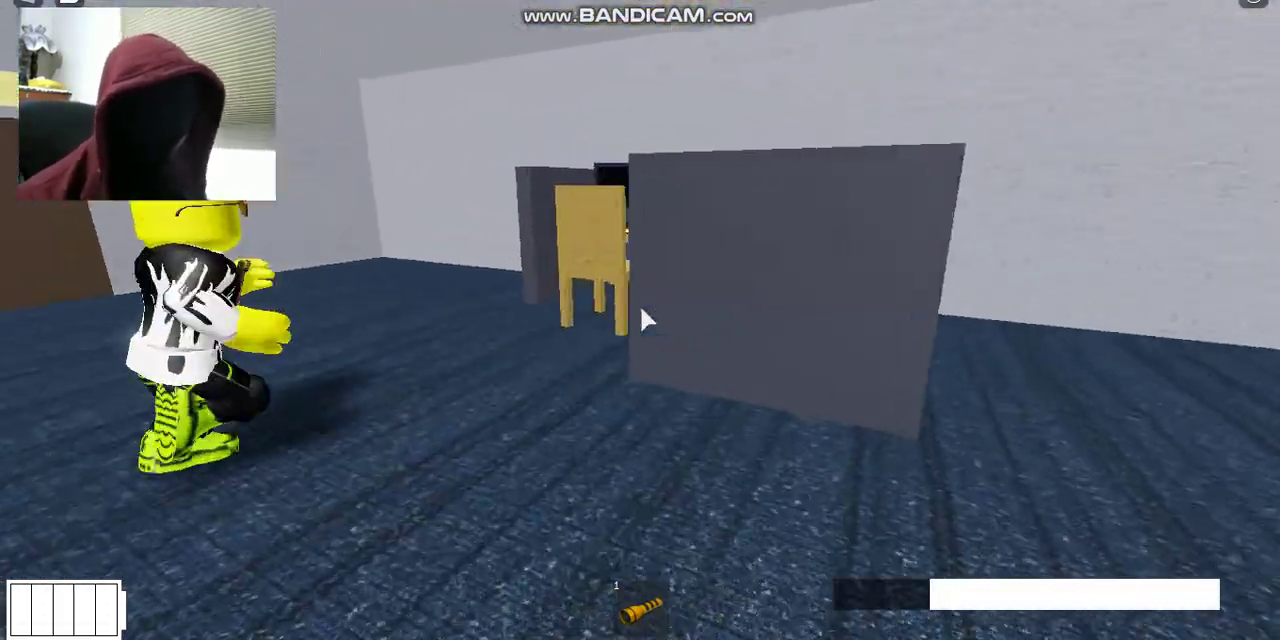
{"action": "key", "text": "w"}
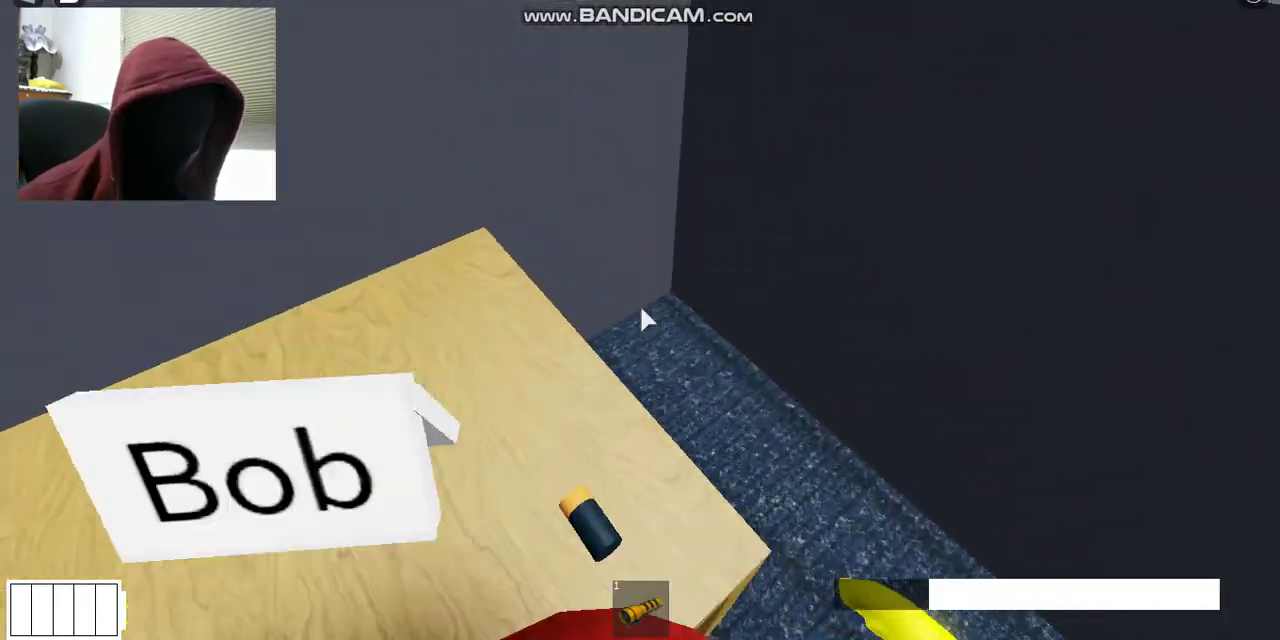
{"action": "left_click_drag", "start_coordinate": [645, 320], "coordinate": [645, 320]}
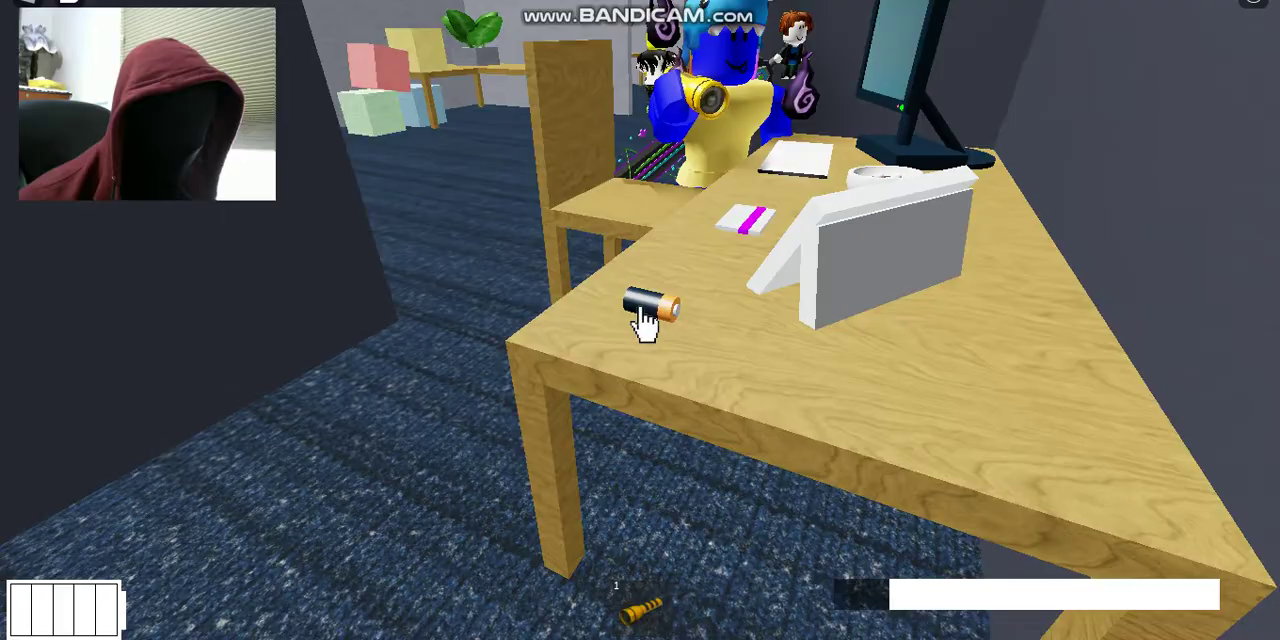
{"action": "key", "text": "w"}
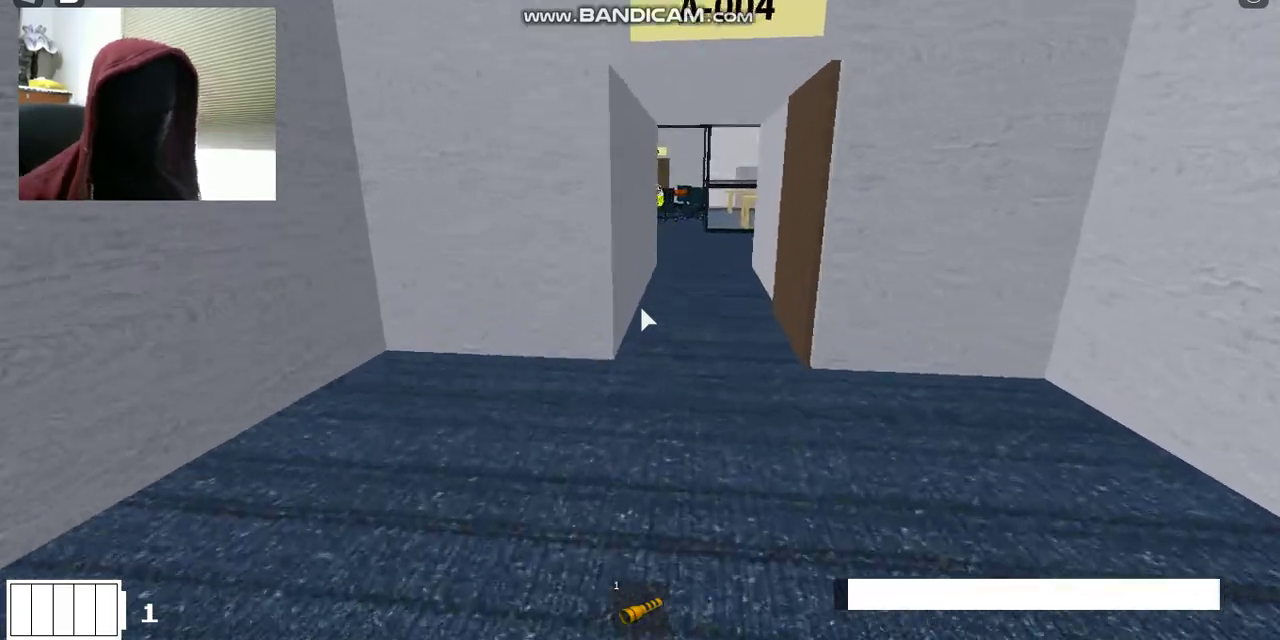
Step: Continue past the conference table through doors A-005 to A-008 toward A-009
{"action": "key", "text": "w"}
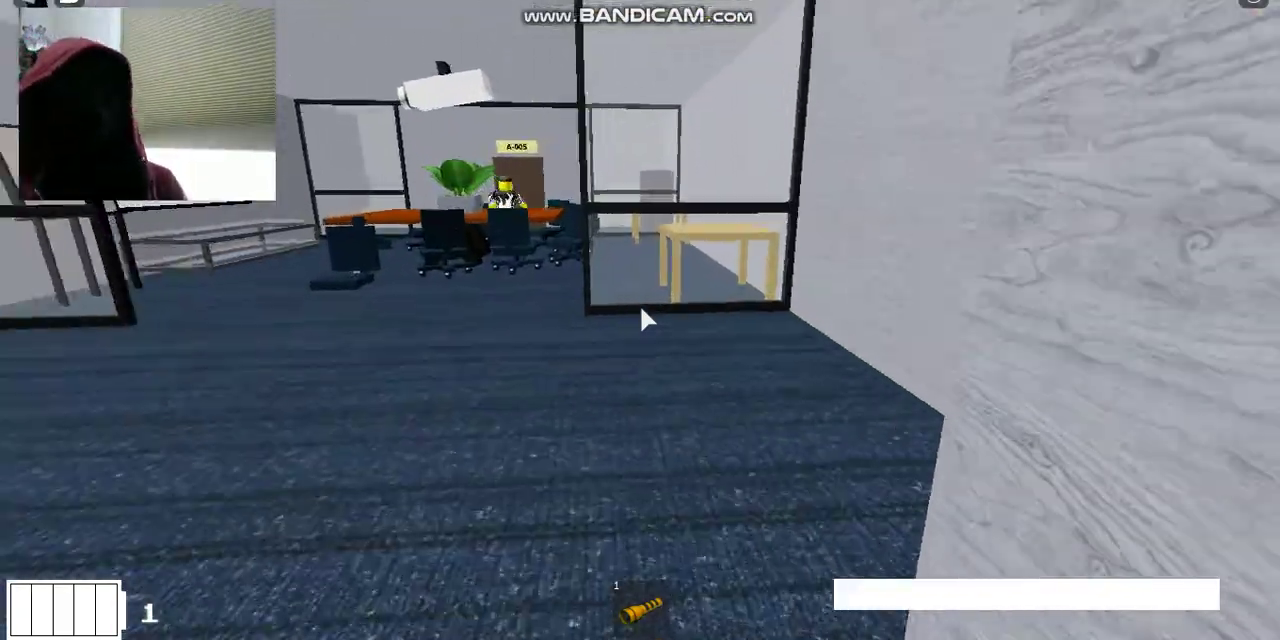
{"action": "key", "text": "w"}
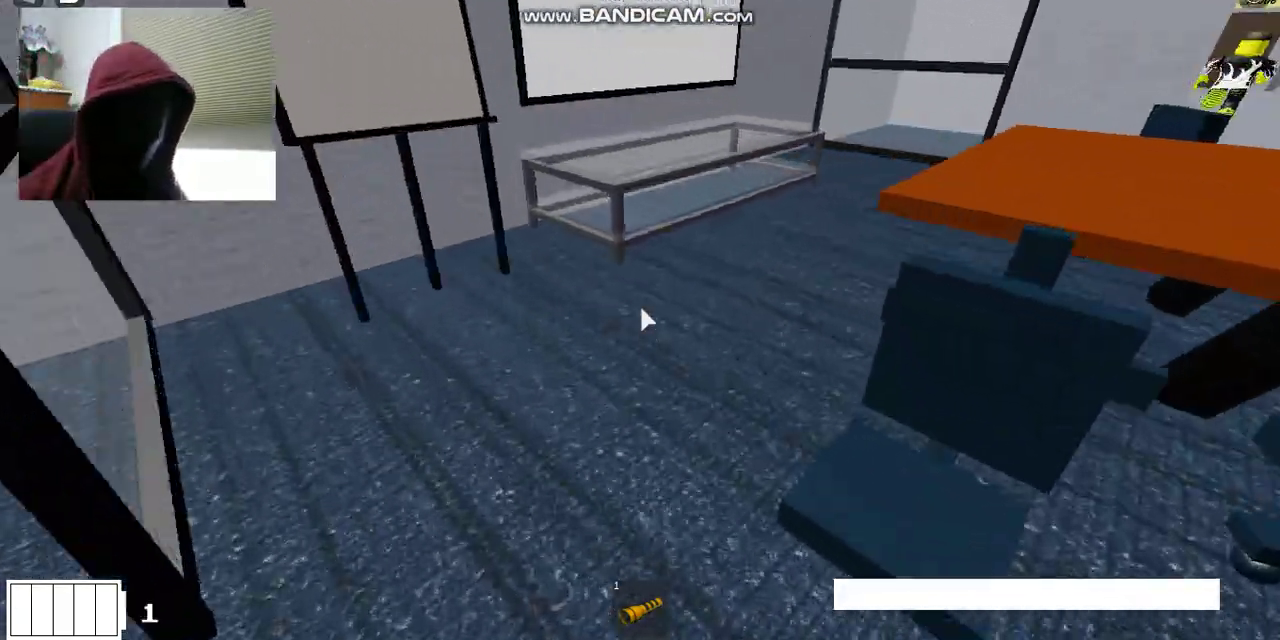
{"action": "key", "text": "w"}
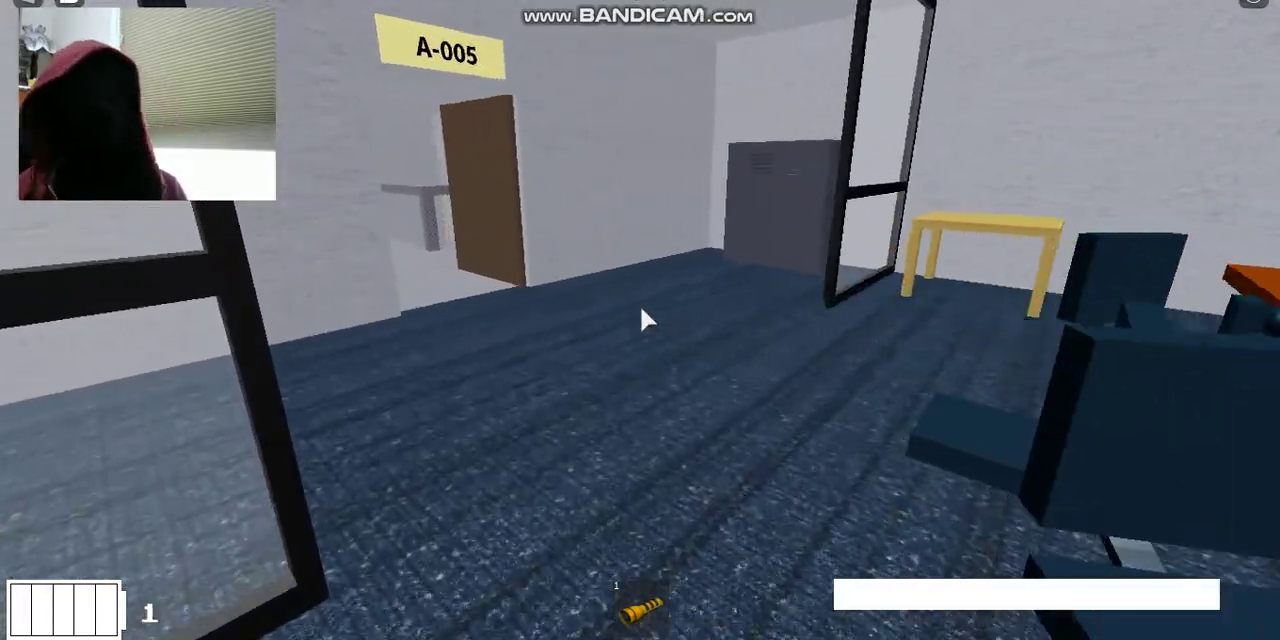
{"action": "key", "text": "w"}
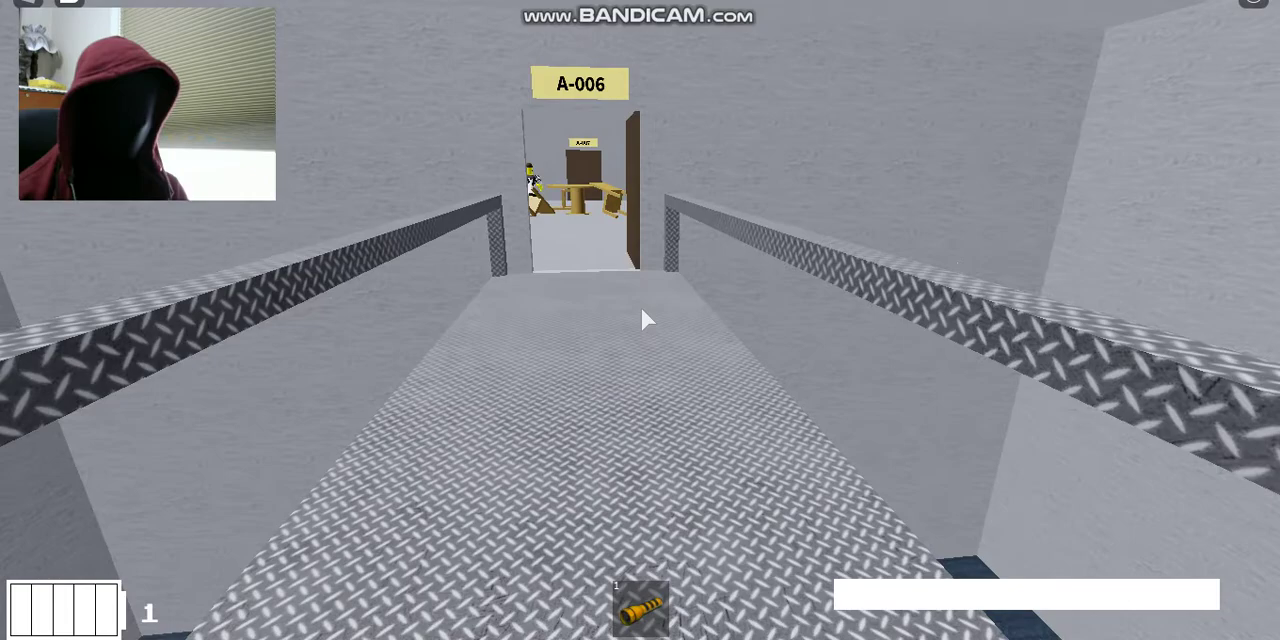
{"action": "key", "text": "w"}
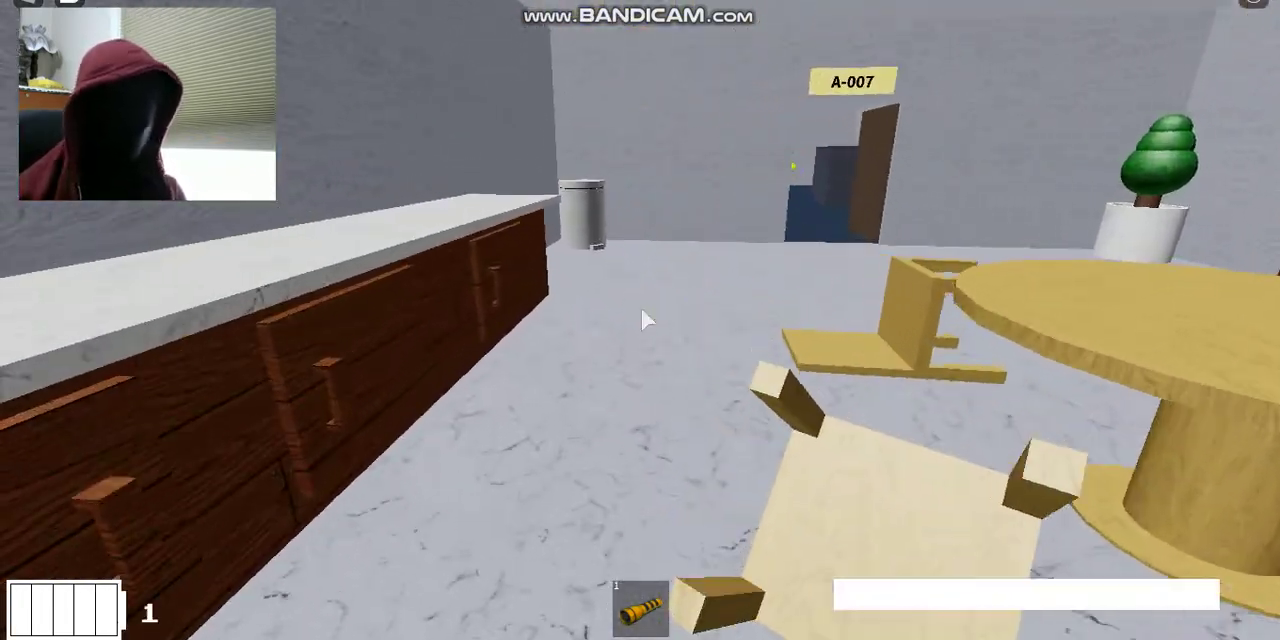
{"action": "key", "text": "w"}
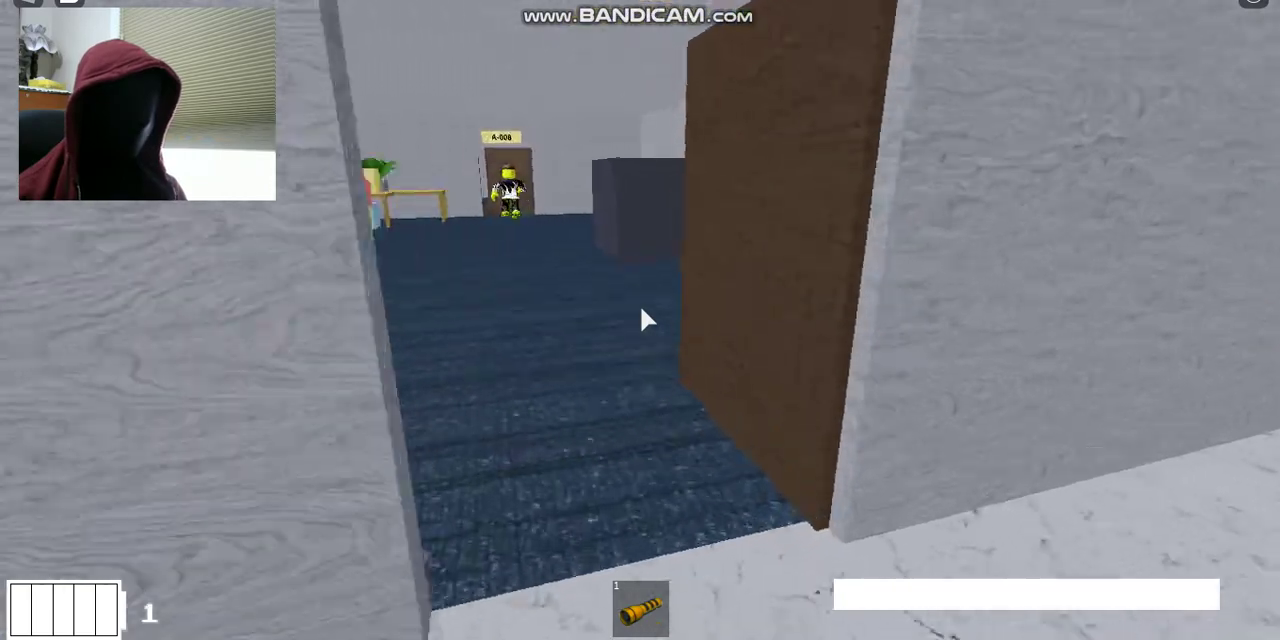
{"action": "key", "text": "w"}
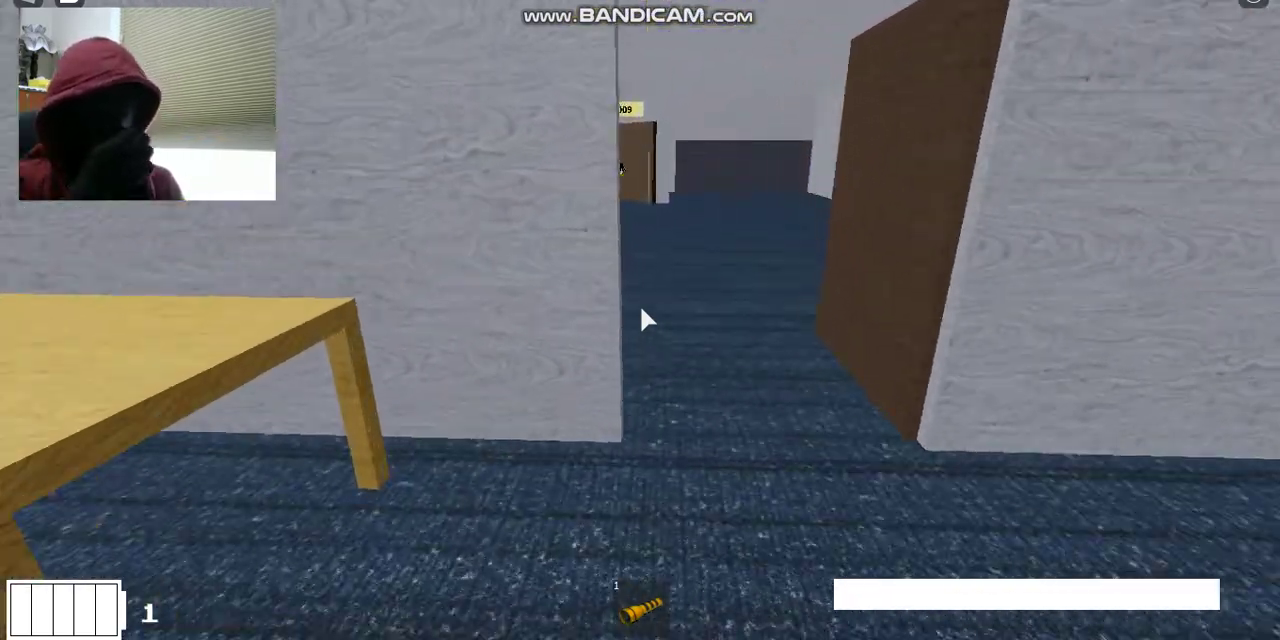
{"action": "key", "text": "w"}
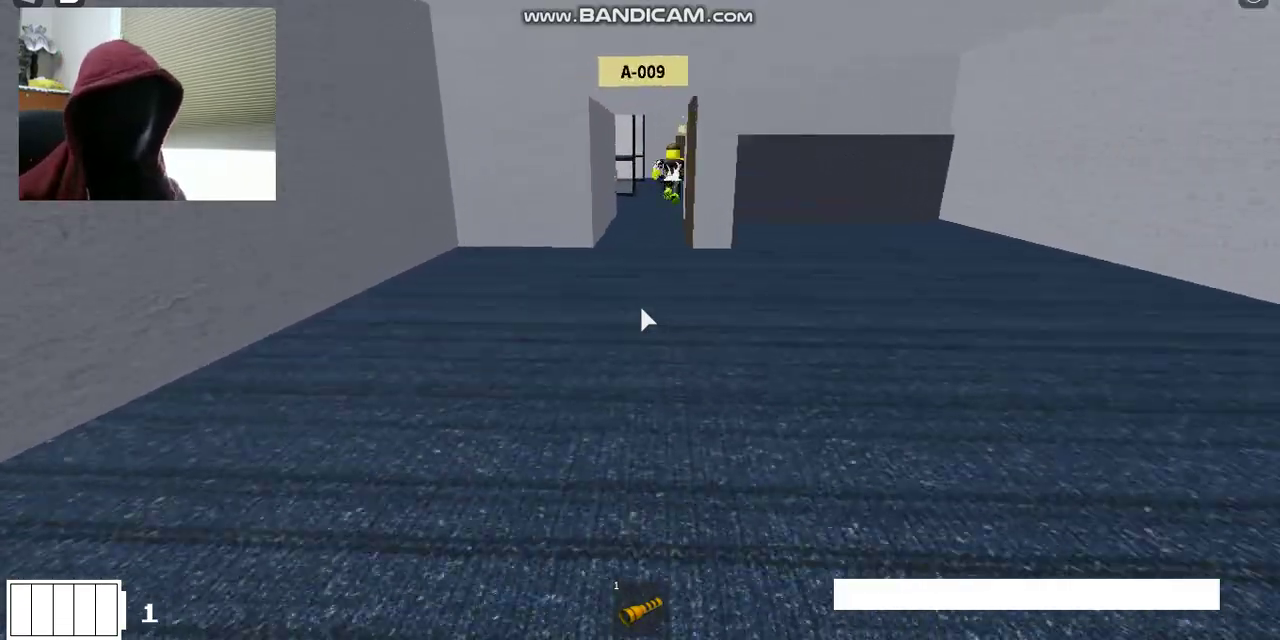
Step: Walk through door A-010 and past the wooden shelf toward A-011
{"action": "key", "text": "w"}
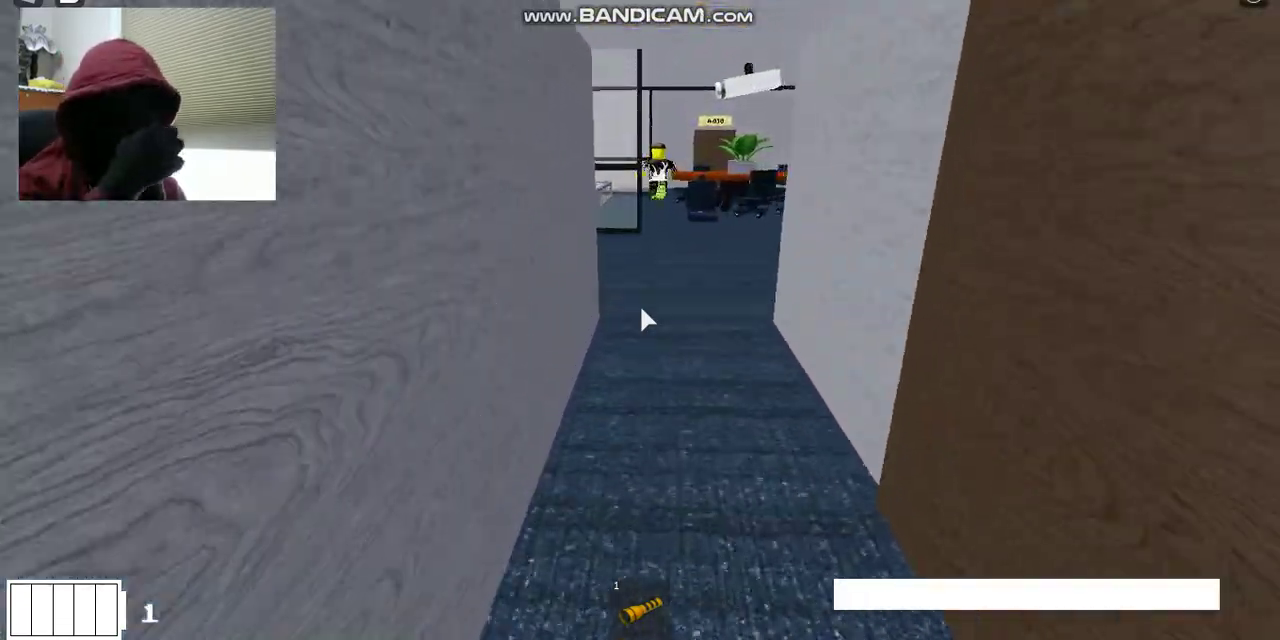
{"action": "key", "text": "w"}
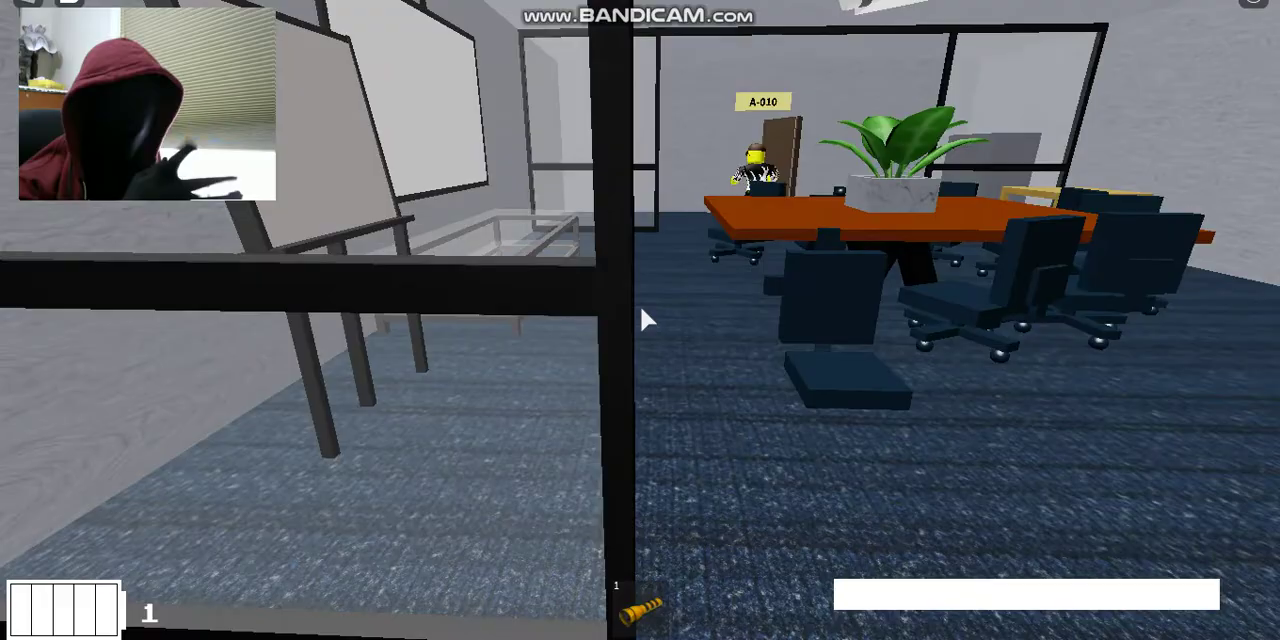
{"action": "key", "text": "w"}
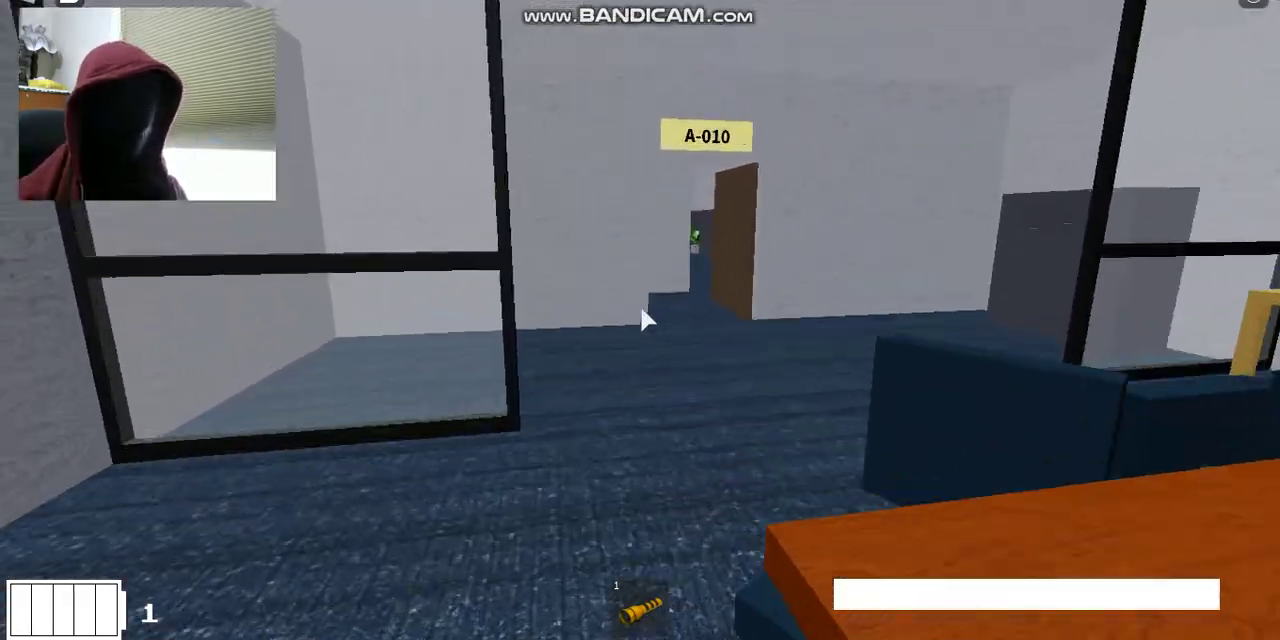
{"action": "key", "text": "w"}
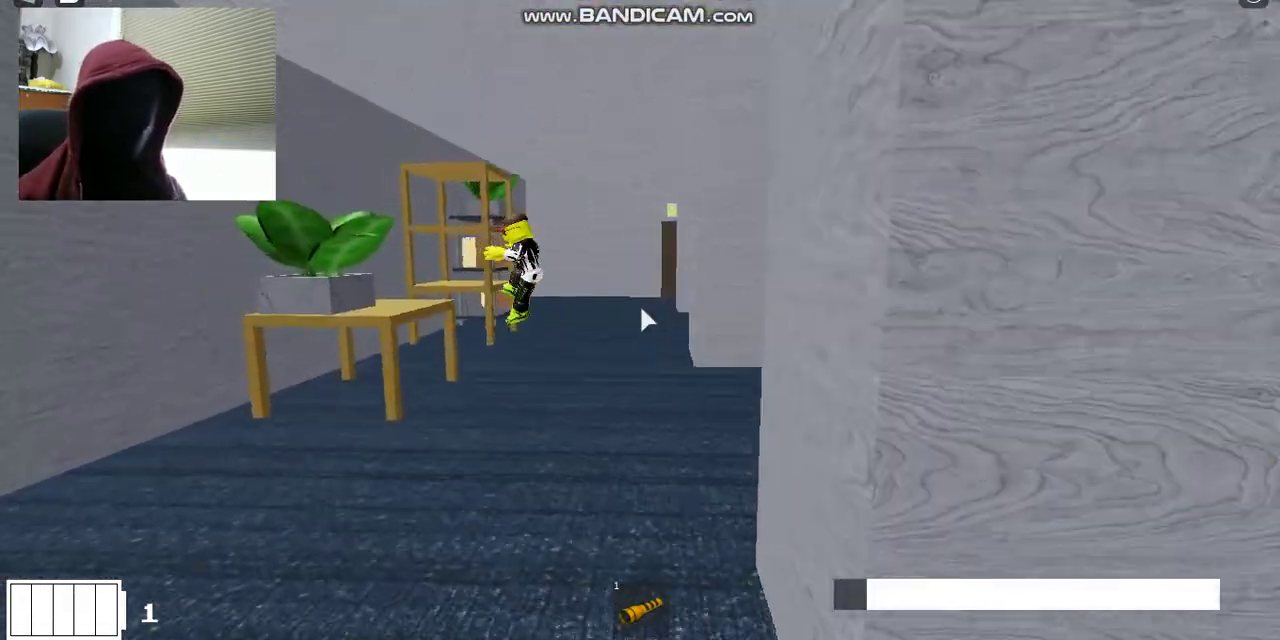
{"action": "key", "text": "w"}
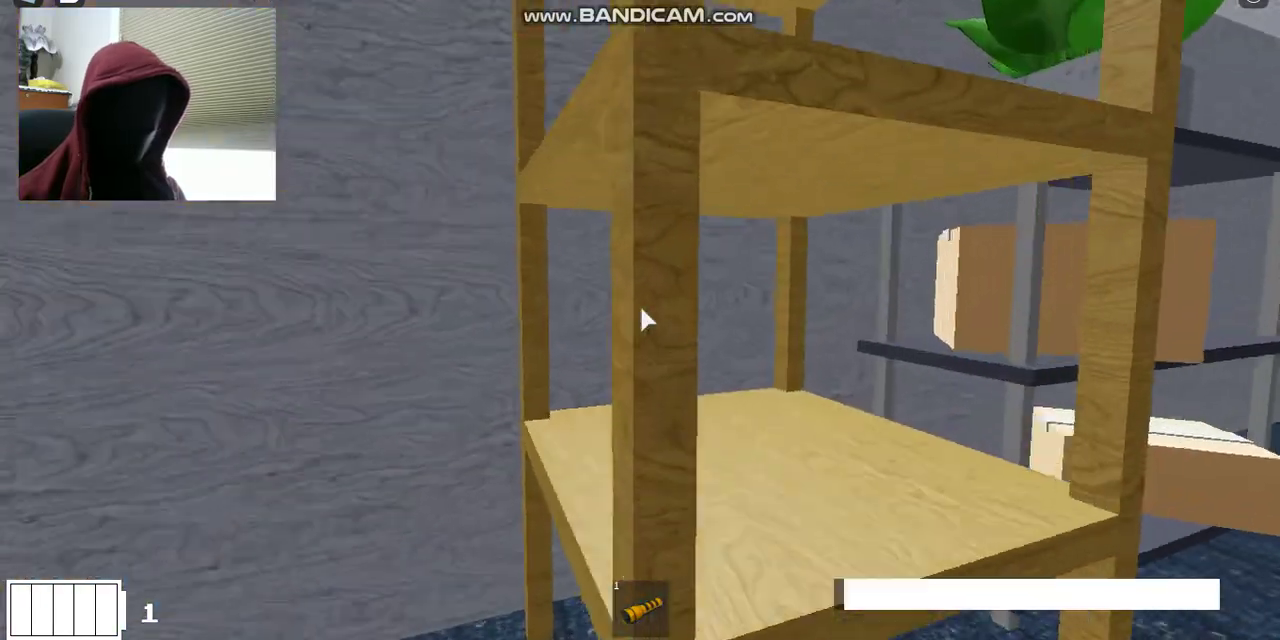
{"action": "key", "text": "w"}
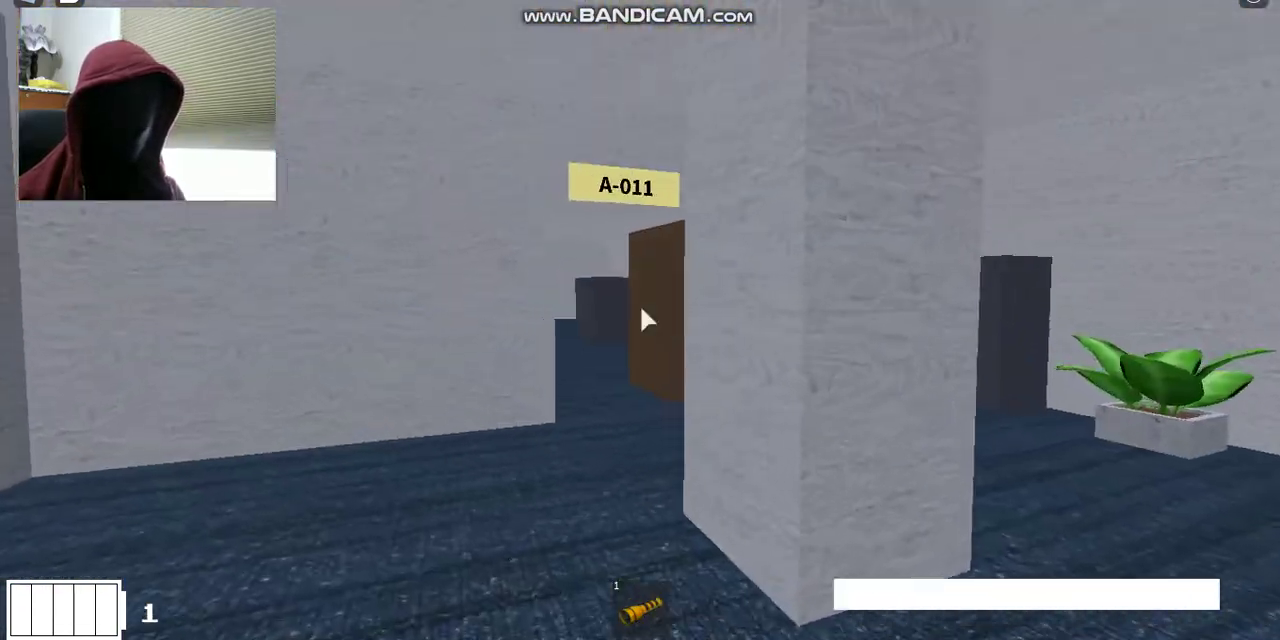
{"action": "key", "text": "w"}
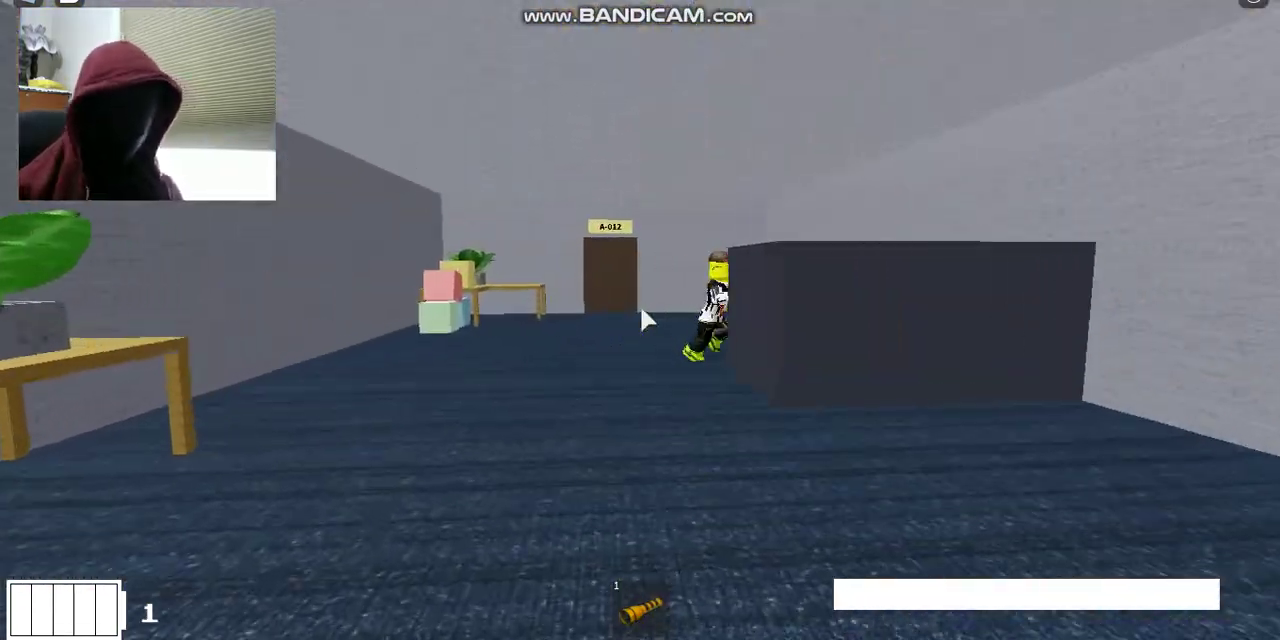
{"action": "scroll", "coordinate": [645, 318], "scroll_direction": "down", "scroll_amount": 2}
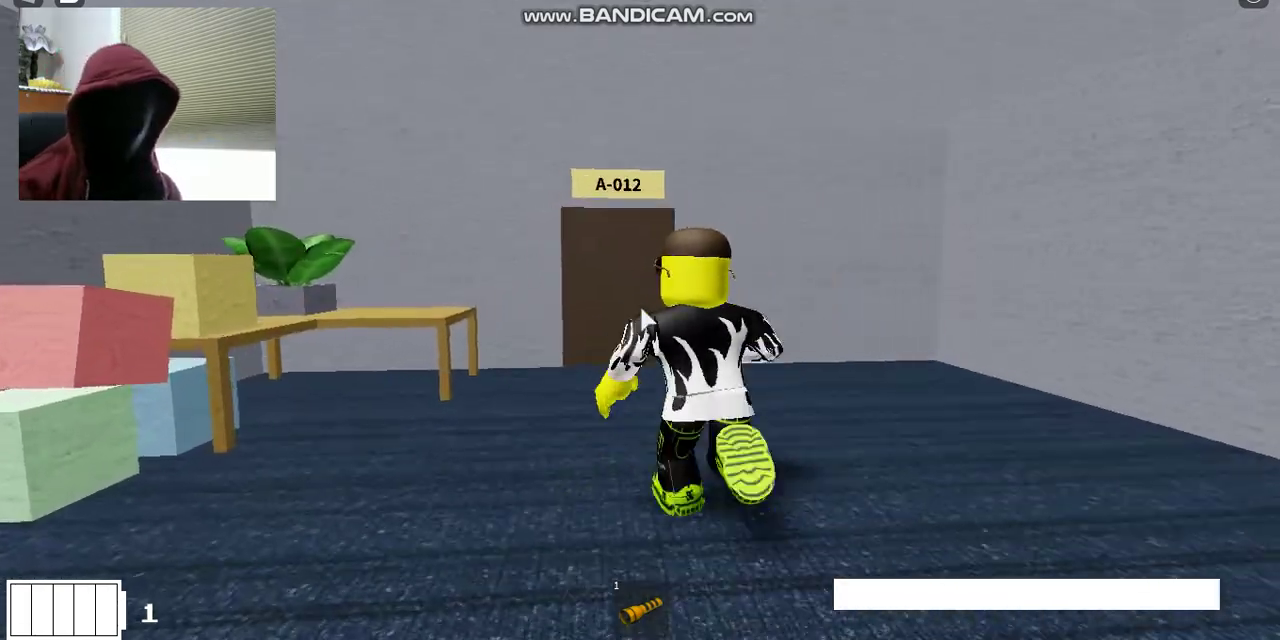
Step: Go through doors A-012, A-013 and A-014, then bring up the in-game menu
{"action": "key", "text": "w"}
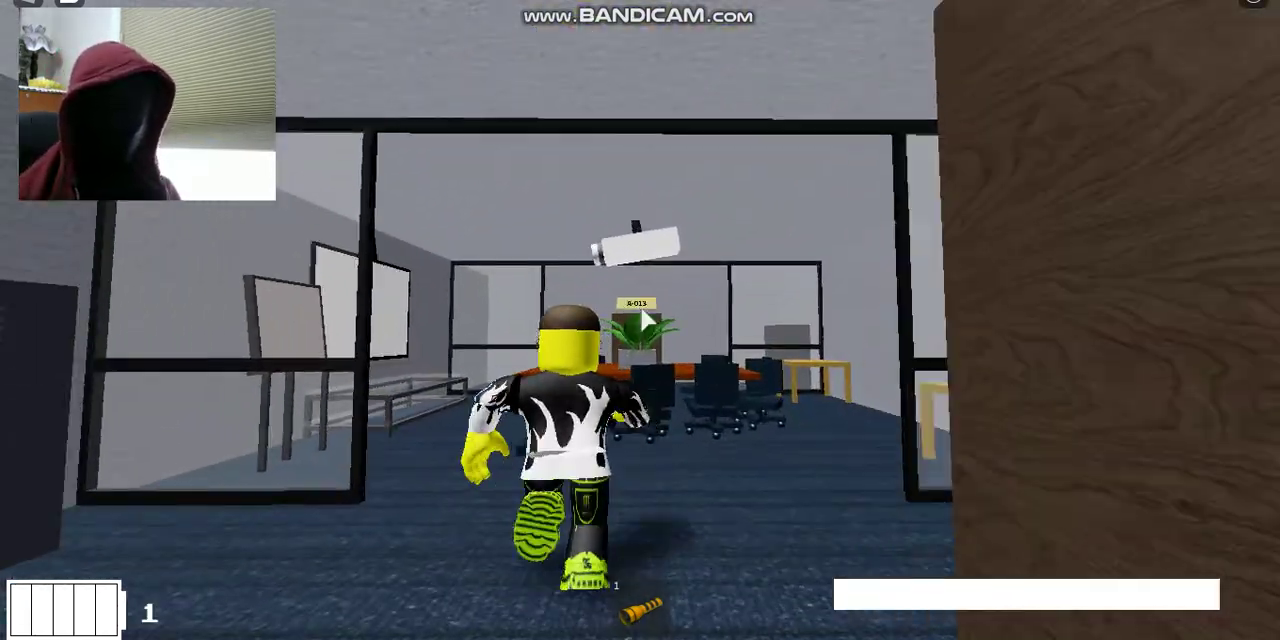
{"action": "key", "text": "w"}
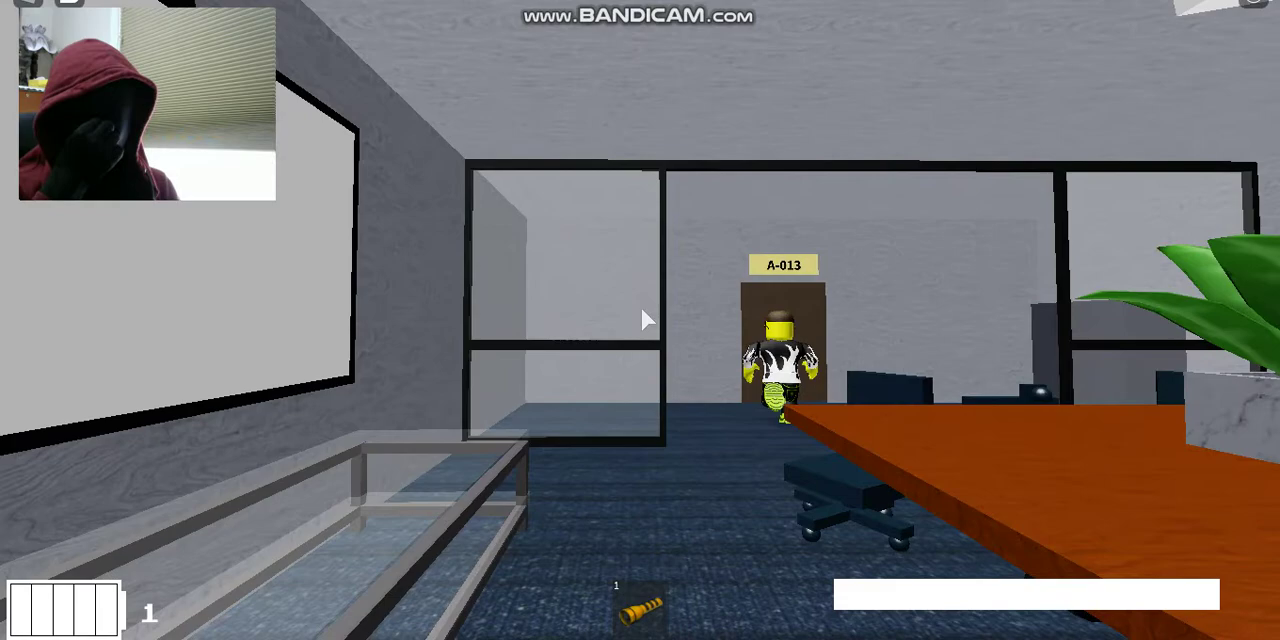
{"action": "key", "text": "w"}
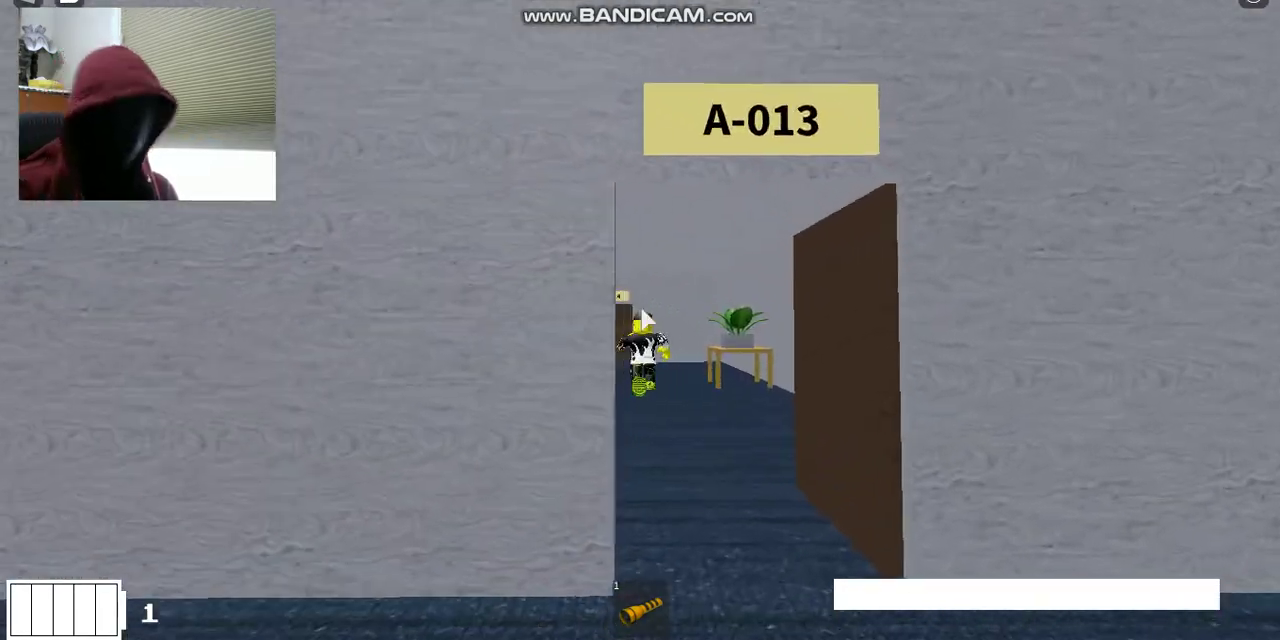
{"action": "key", "text": "w"}
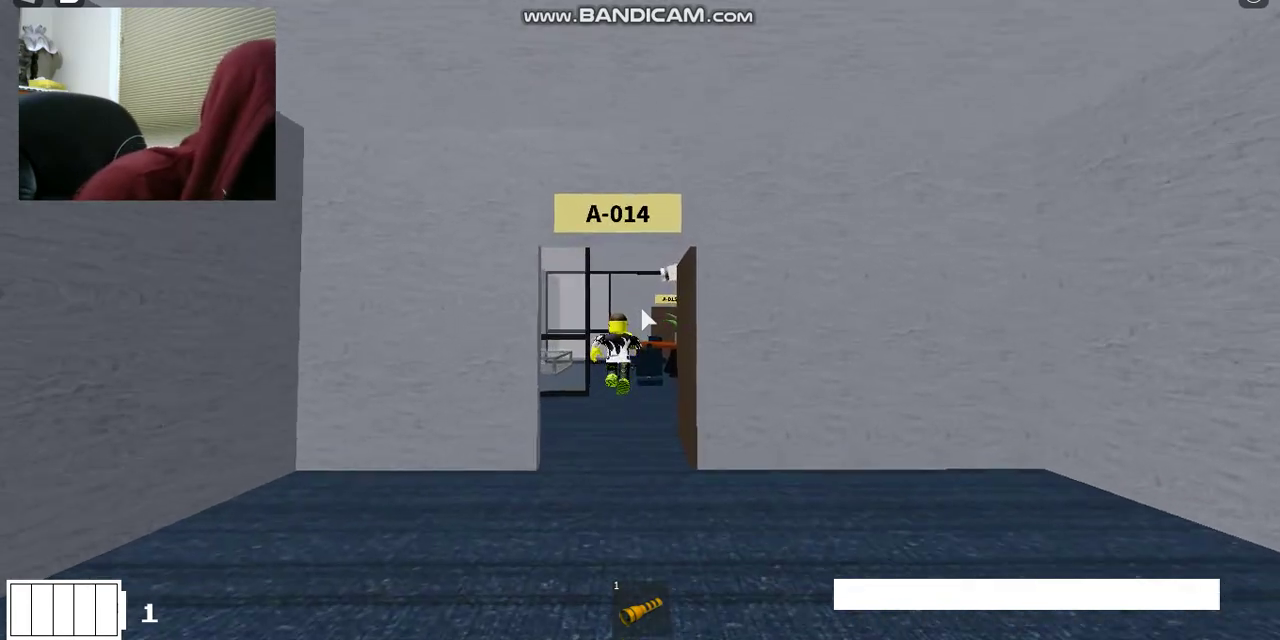
{"action": "key", "text": "w"}
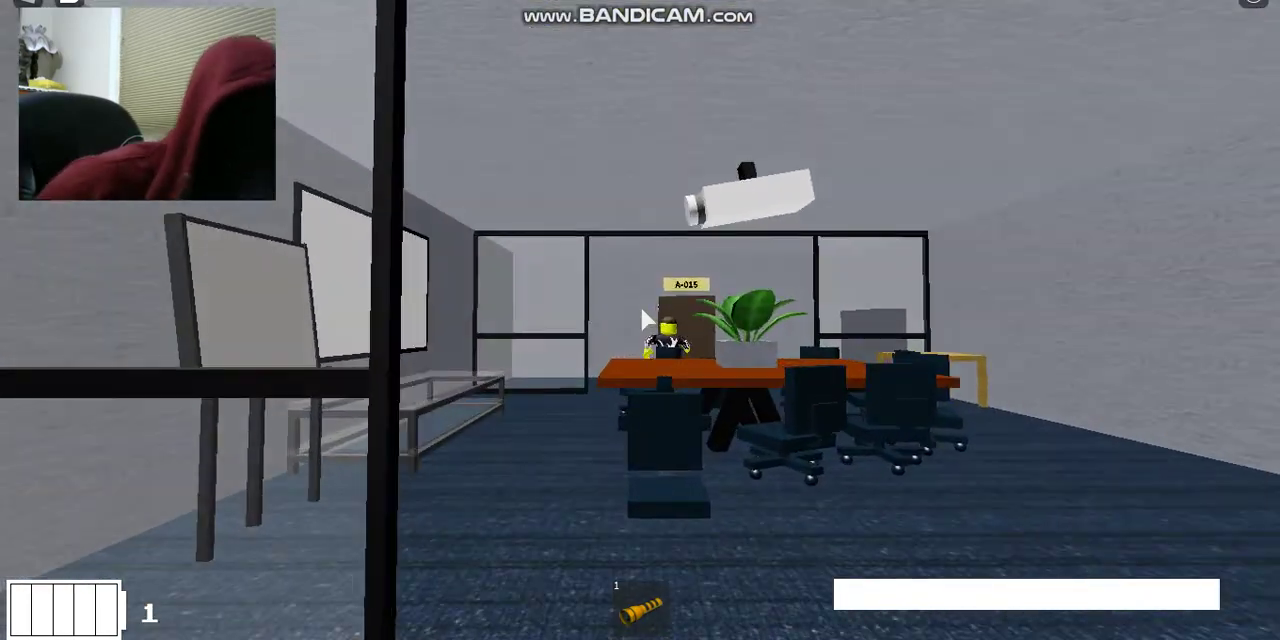
{"action": "key", "text": "Escape"}
Step: Check the settings, close the menu, and walk through doorways A-015 and A-016
{"action": "left_click", "coordinate": [505, 70]}
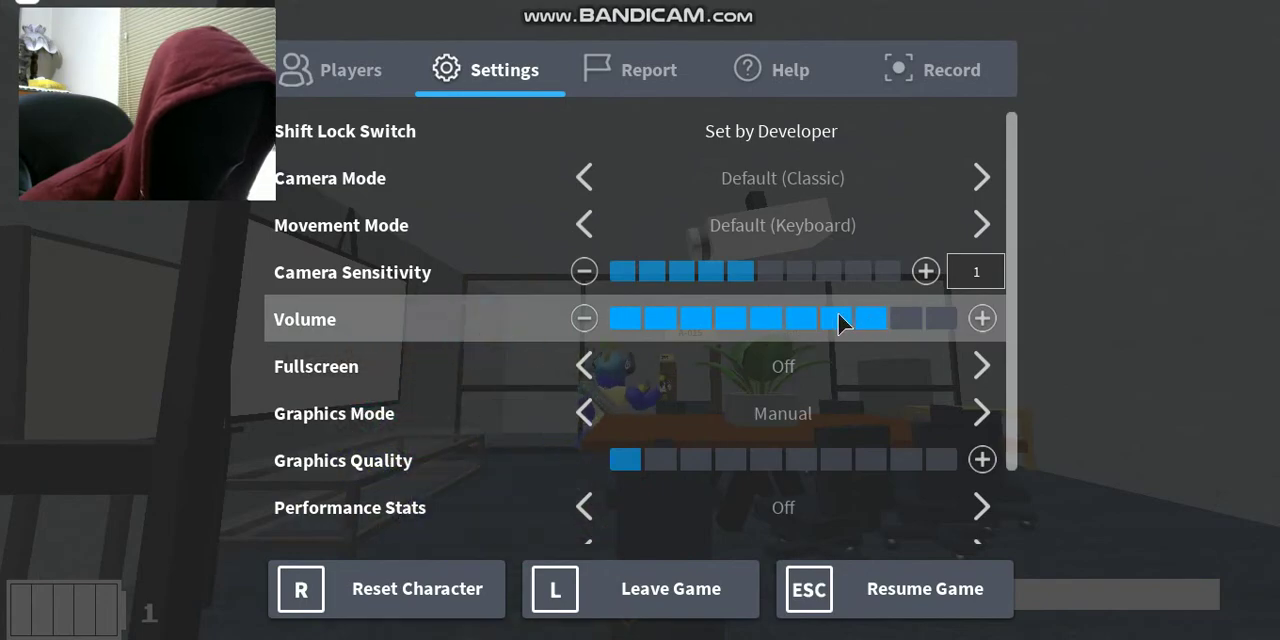
{"action": "key", "text": "Escape"}
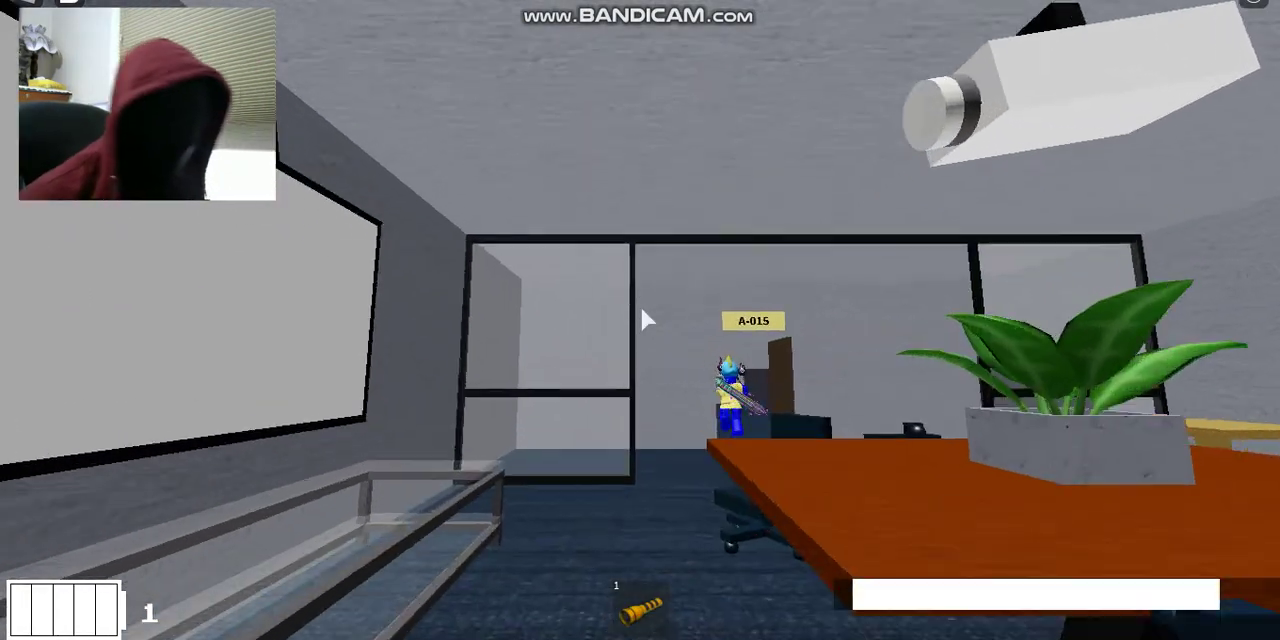
{"action": "key", "text": "w"}
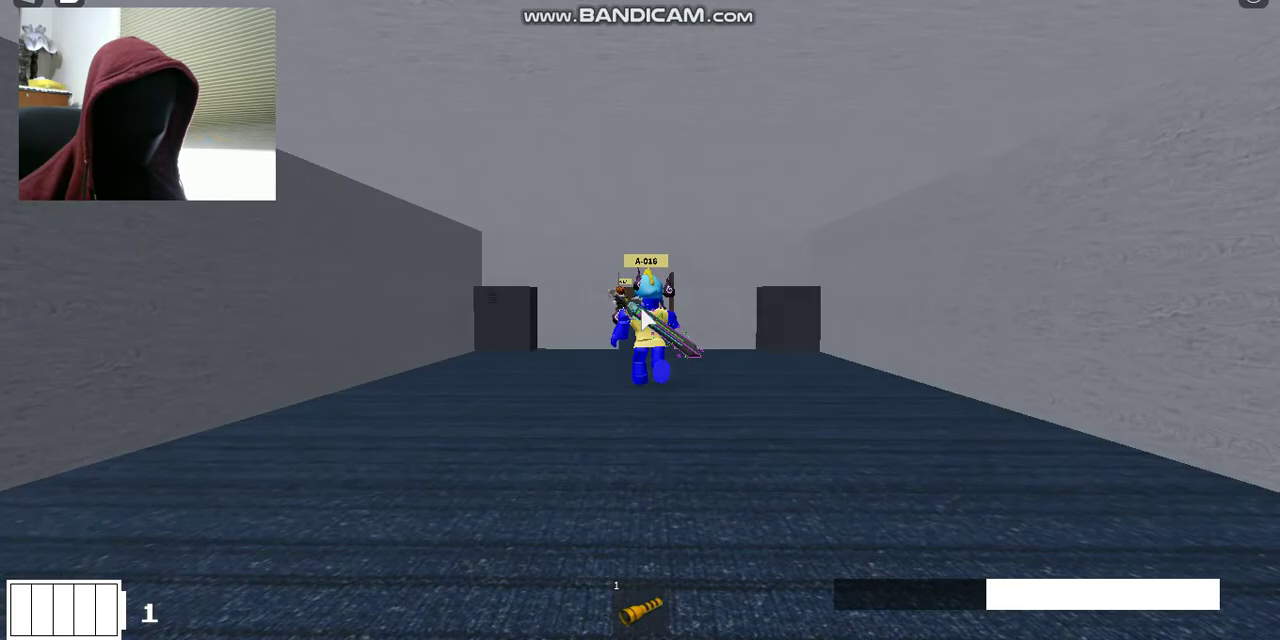
{"action": "key", "text": "w"}
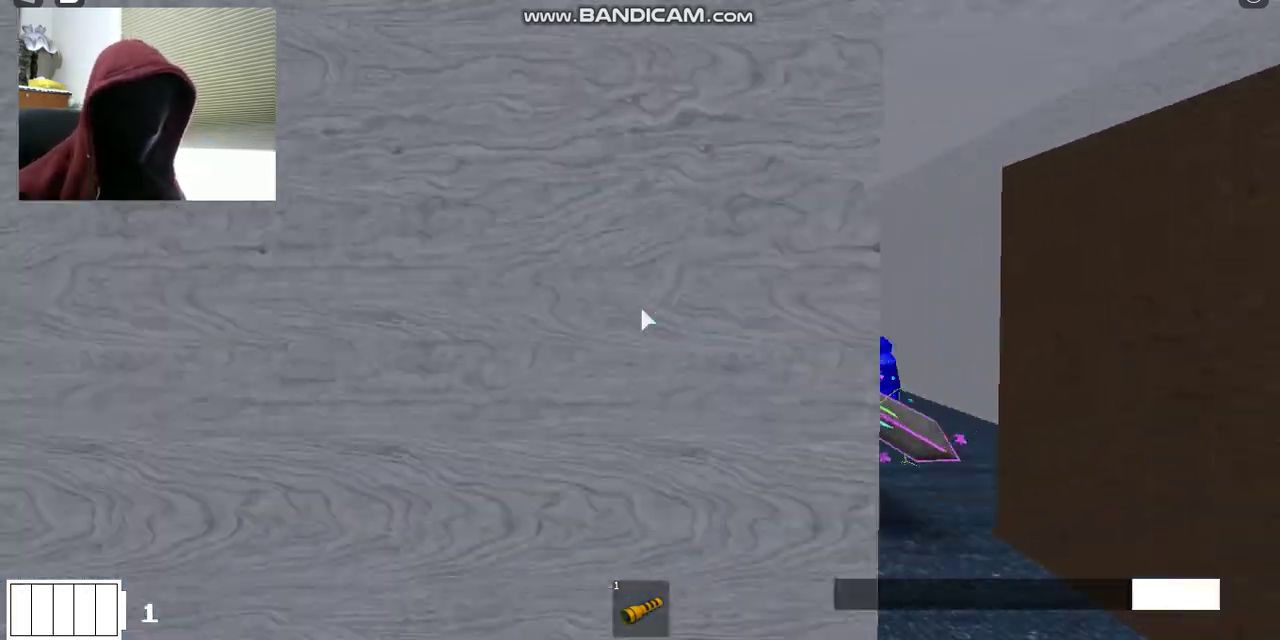
{"action": "key", "text": "w"}
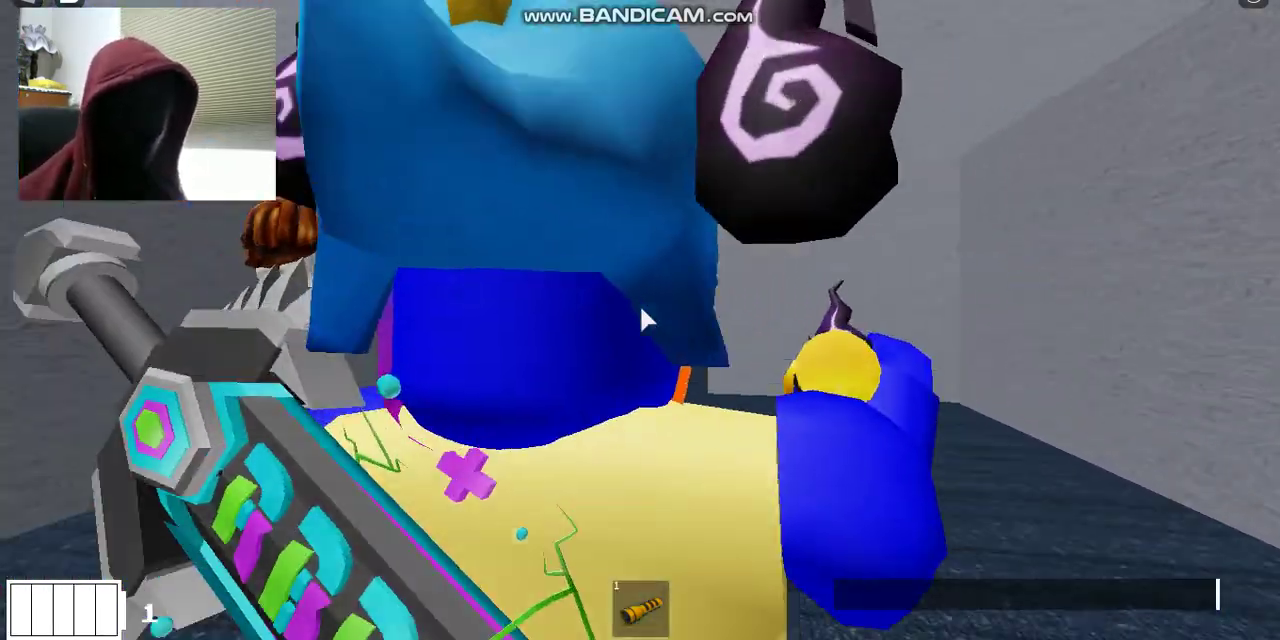
Step: Cross the rooms through doors A-017, A-018 and A-019 toward A-021
{"action": "key", "text": "w"}
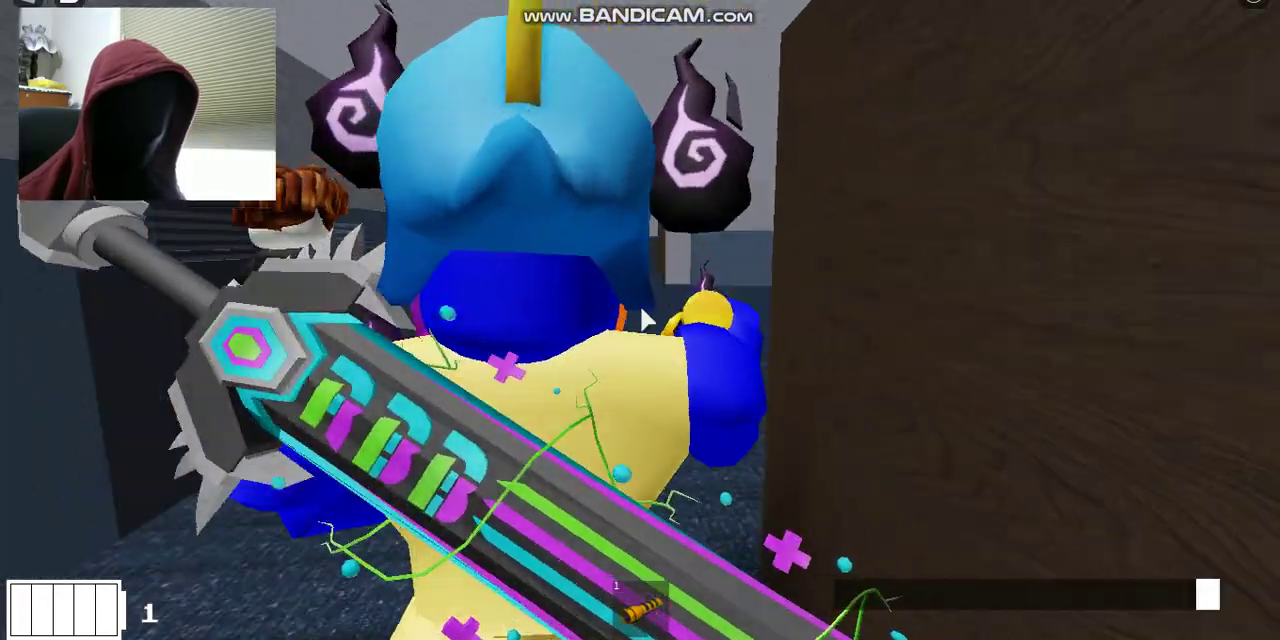
{"action": "key", "text": "w"}
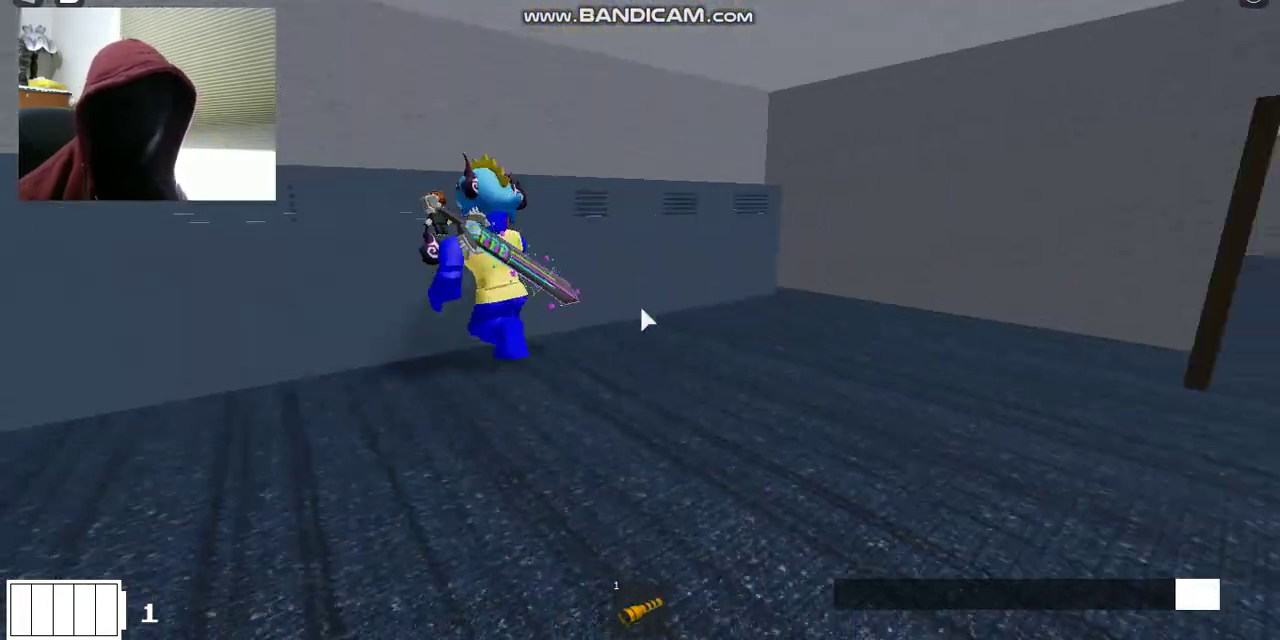
{"action": "key", "text": "w"}
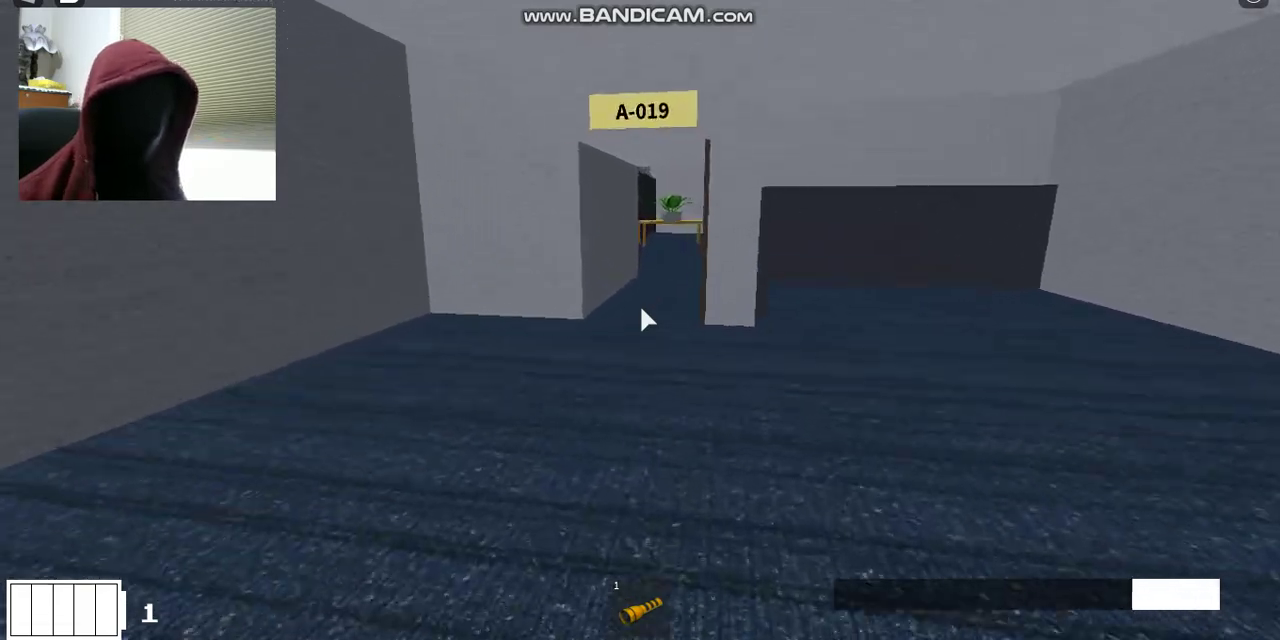
{"action": "key", "text": "w"}
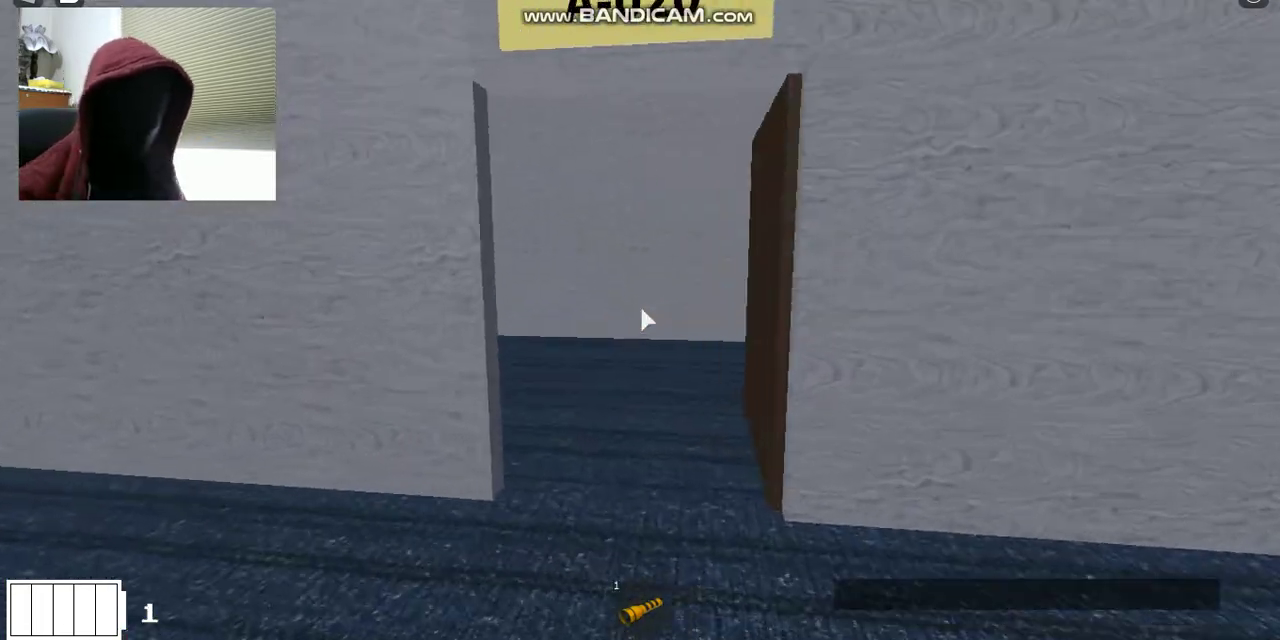
{"action": "key", "text": "w"}
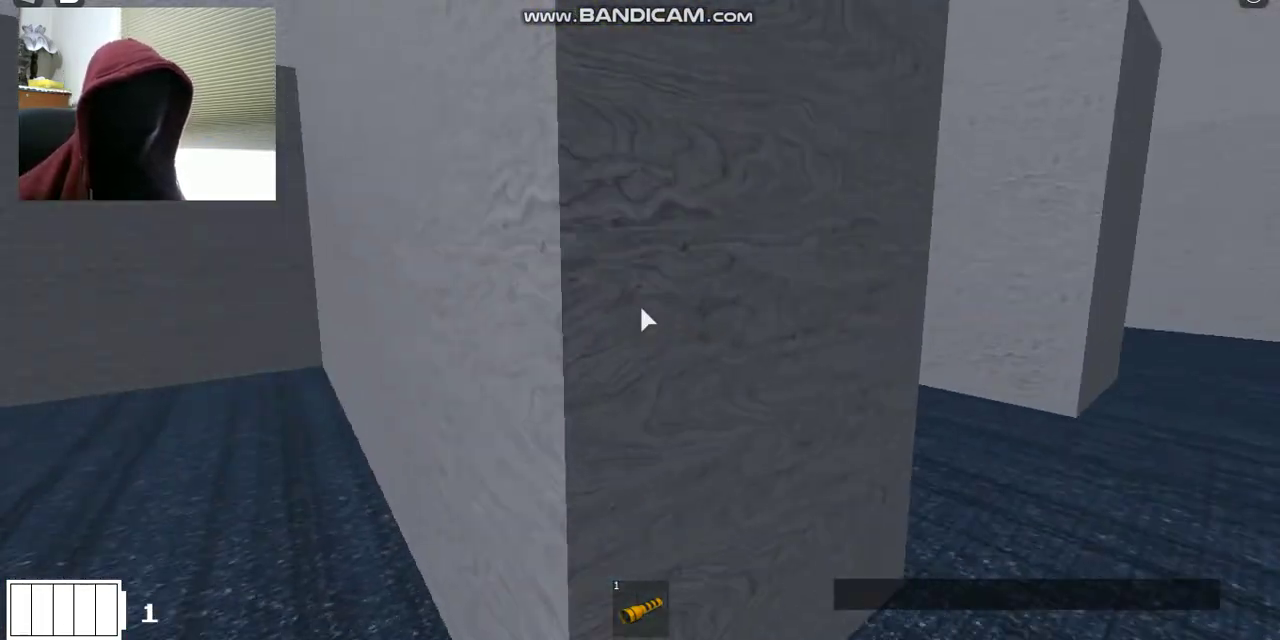
{"action": "key", "text": "w"}
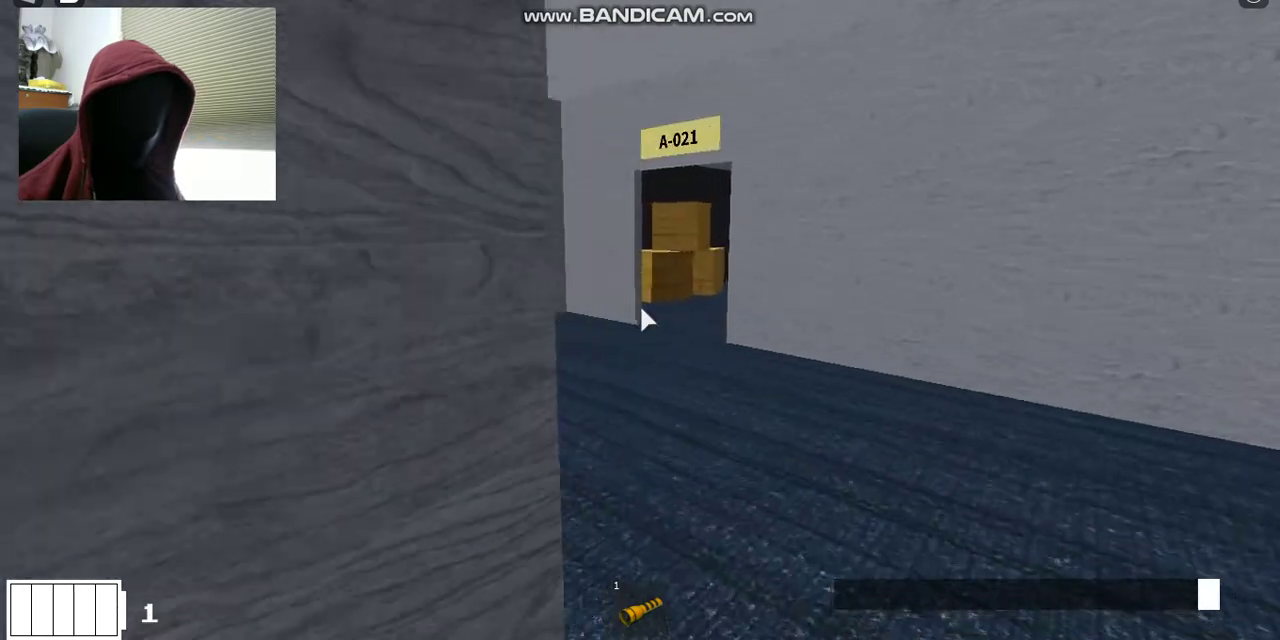
Step: Pass doorways A-021 and A-022, take out the flashlight, and head toward A-024
{"action": "key", "text": "w"}
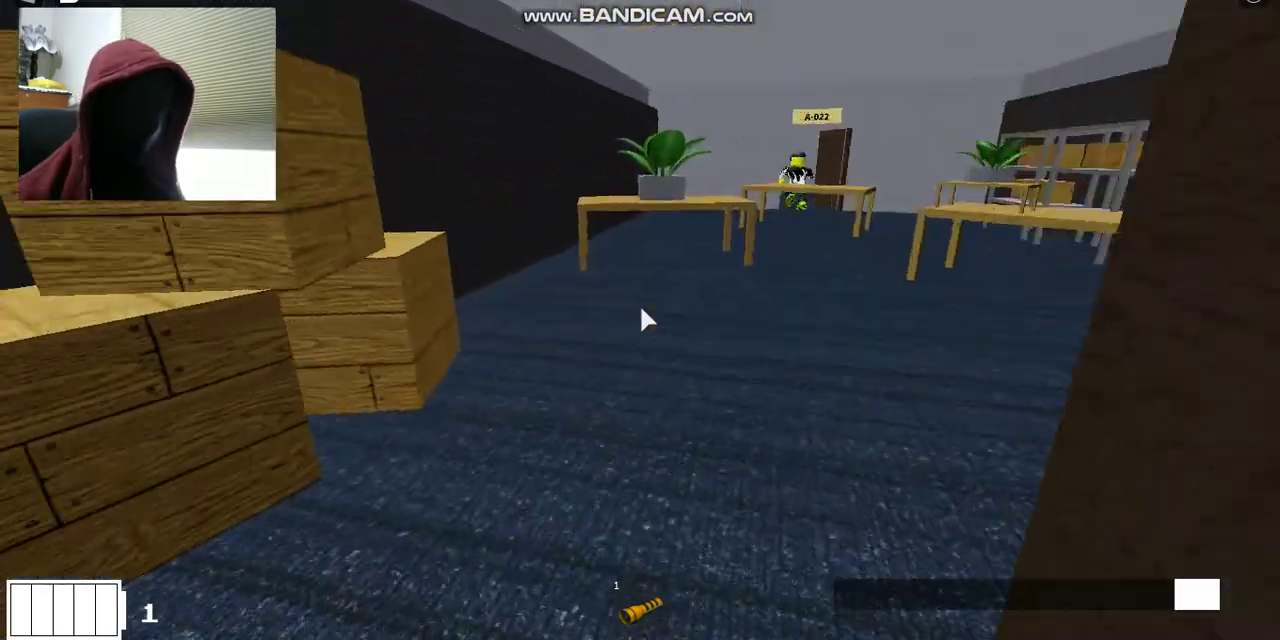
{"action": "key", "text": "w"}
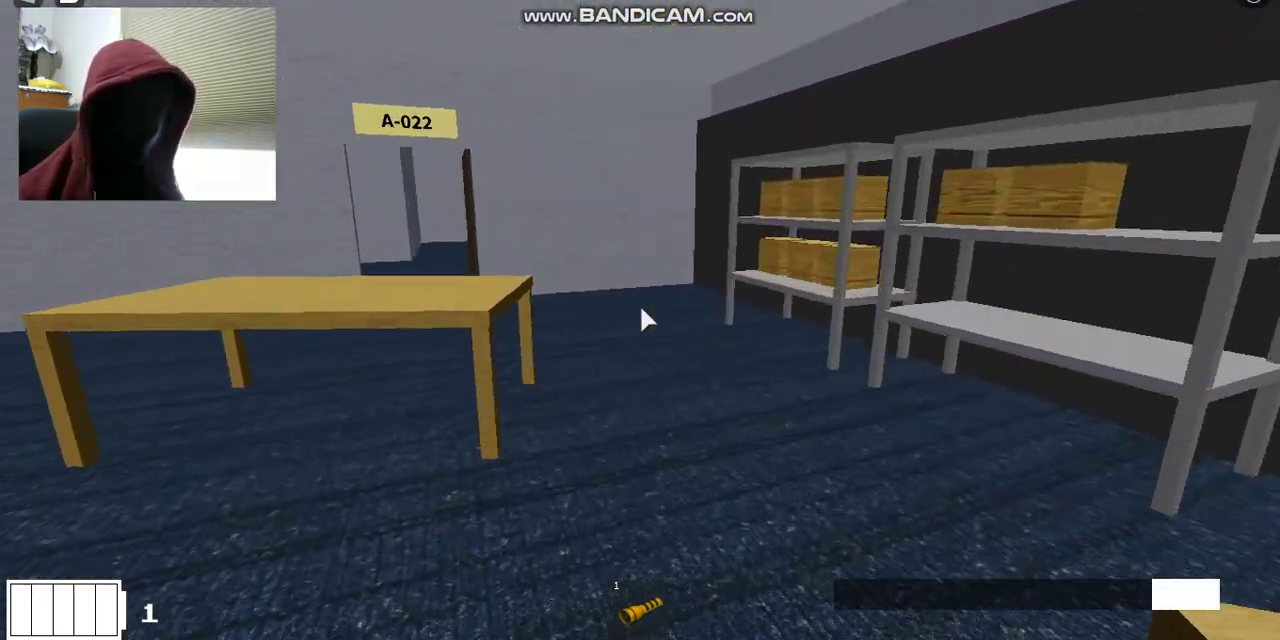
{"action": "key", "text": "w"}
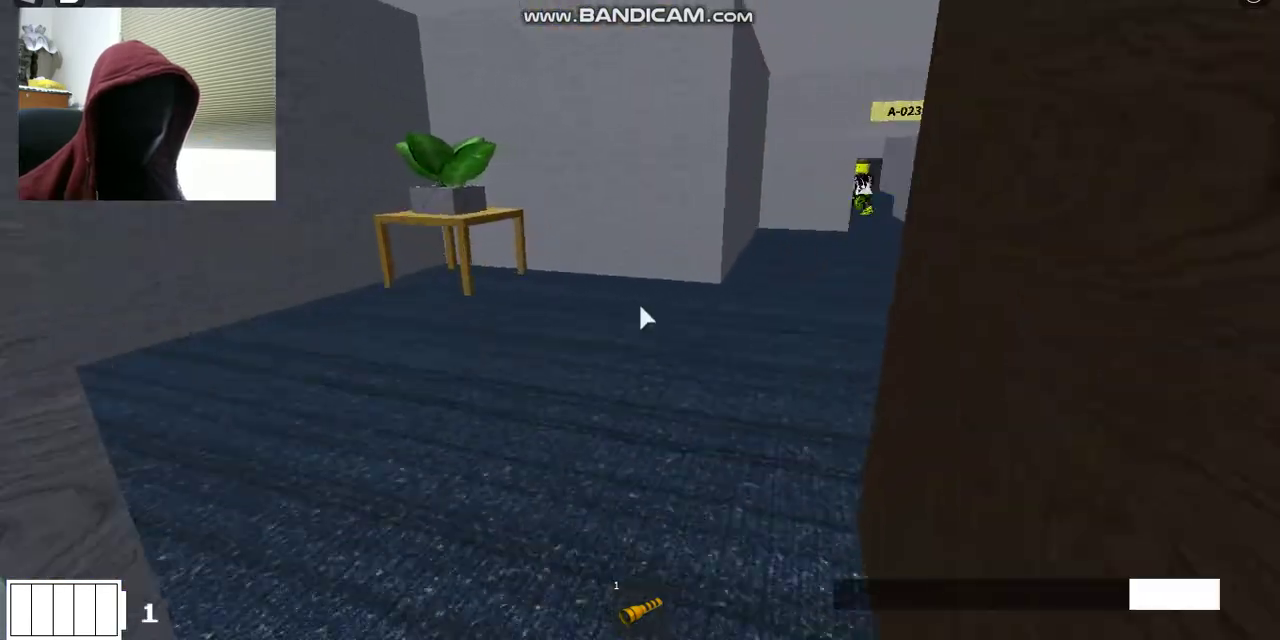
{"action": "key", "text": "1"}
{"action": "key", "text": "w"}
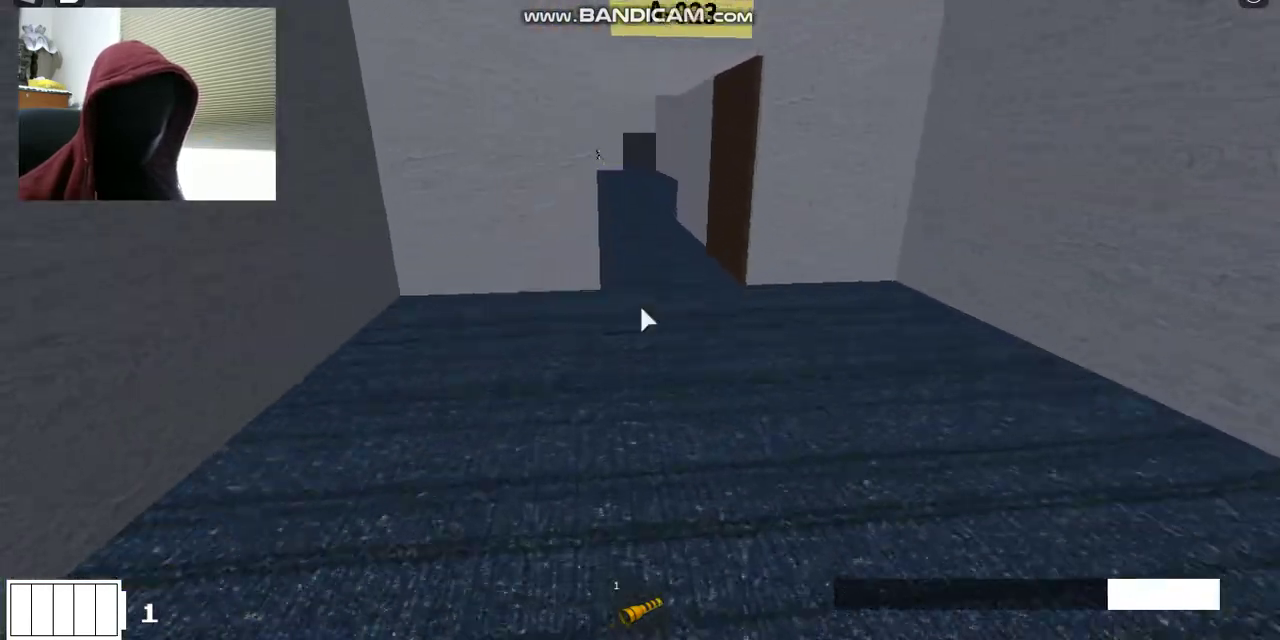
{"action": "key", "text": "w"}
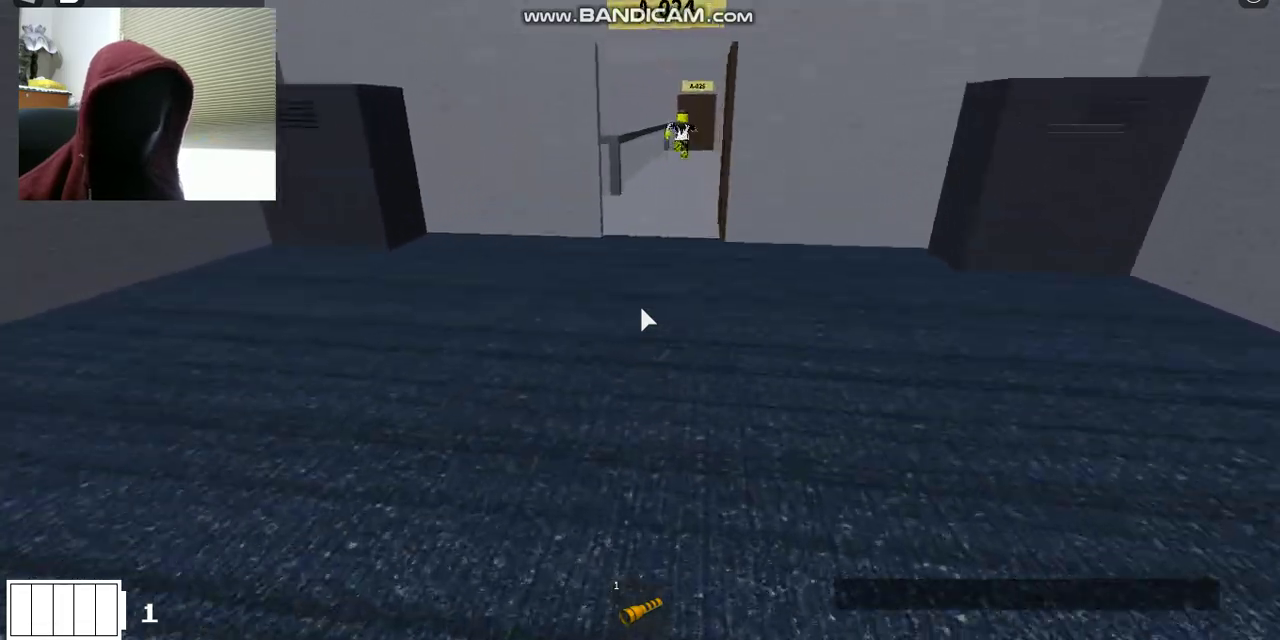
Step: Follow the metal walkway through A-025, the kitchen at A-026, and door A-027
{"action": "key", "text": "w"}
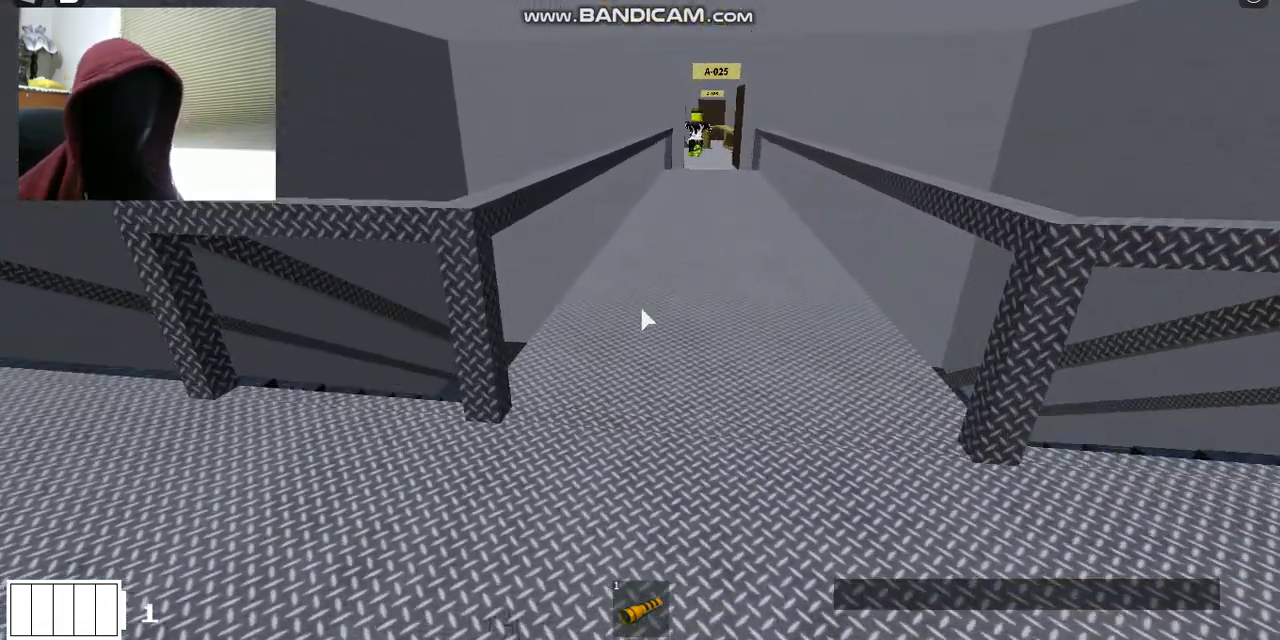
{"action": "key", "text": "w"}
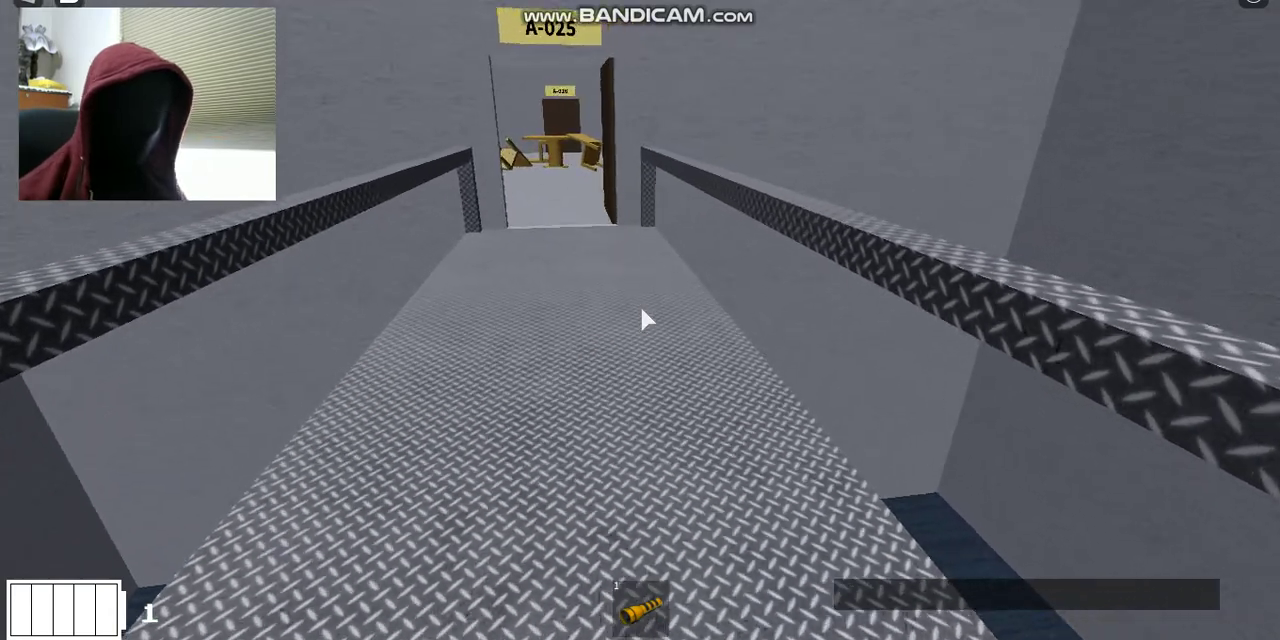
{"action": "key", "text": "w"}
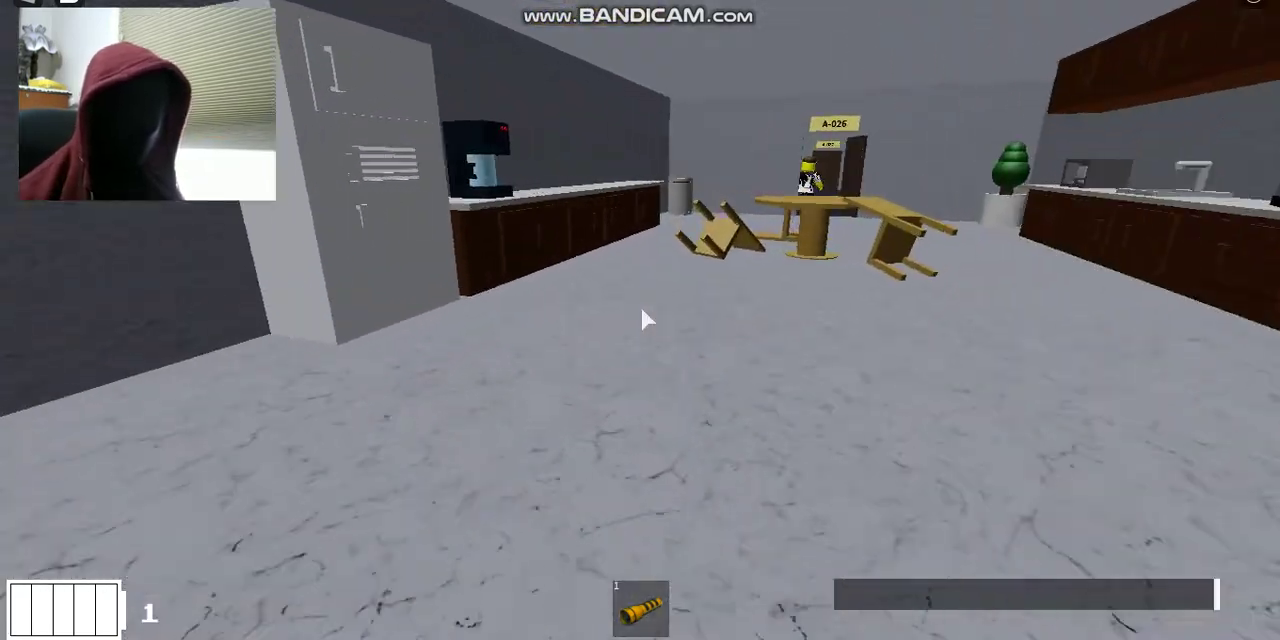
{"action": "key", "text": "w"}
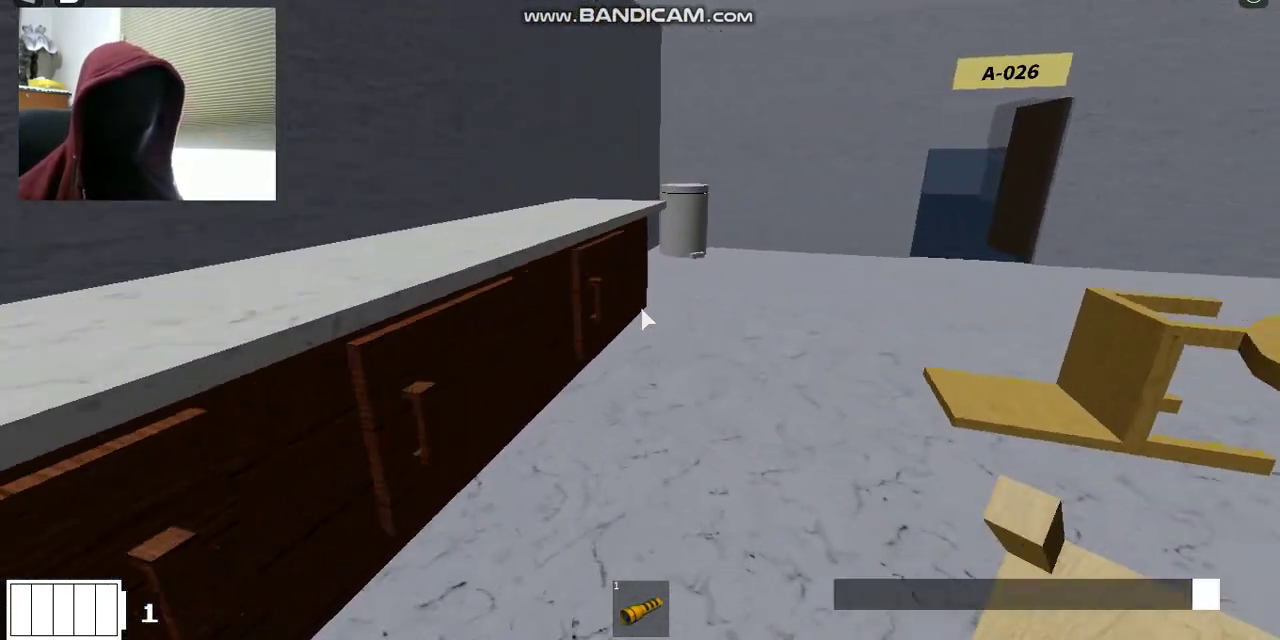
{"action": "key", "text": "w"}
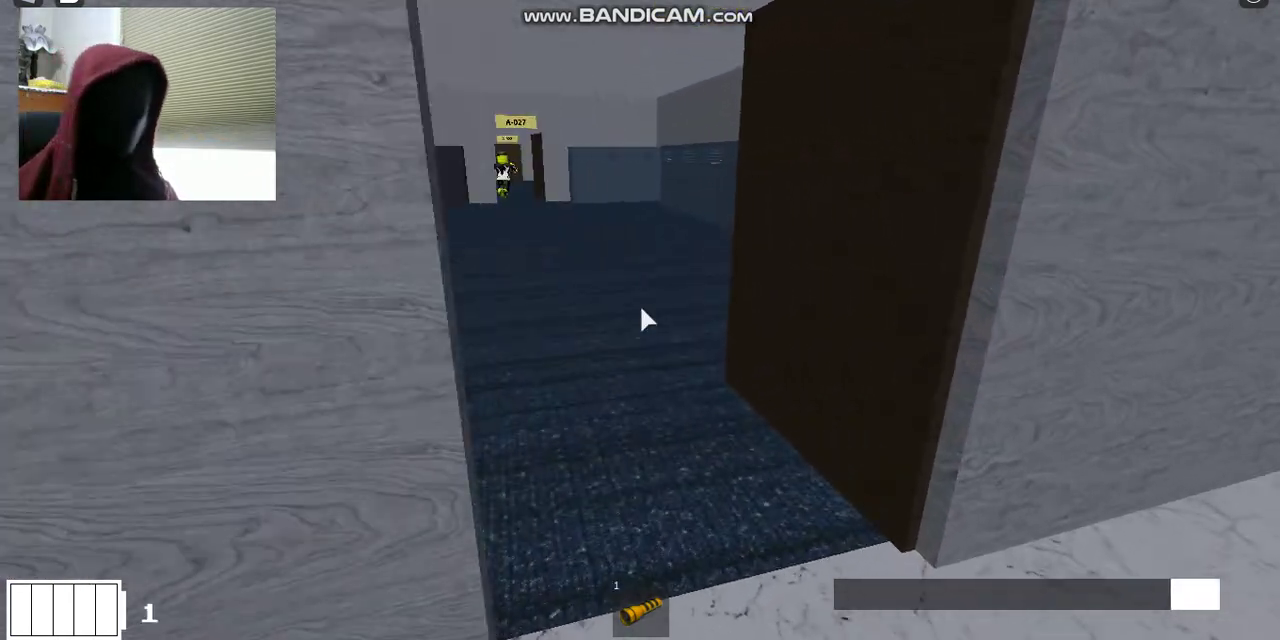
{"action": "key", "text": "w"}
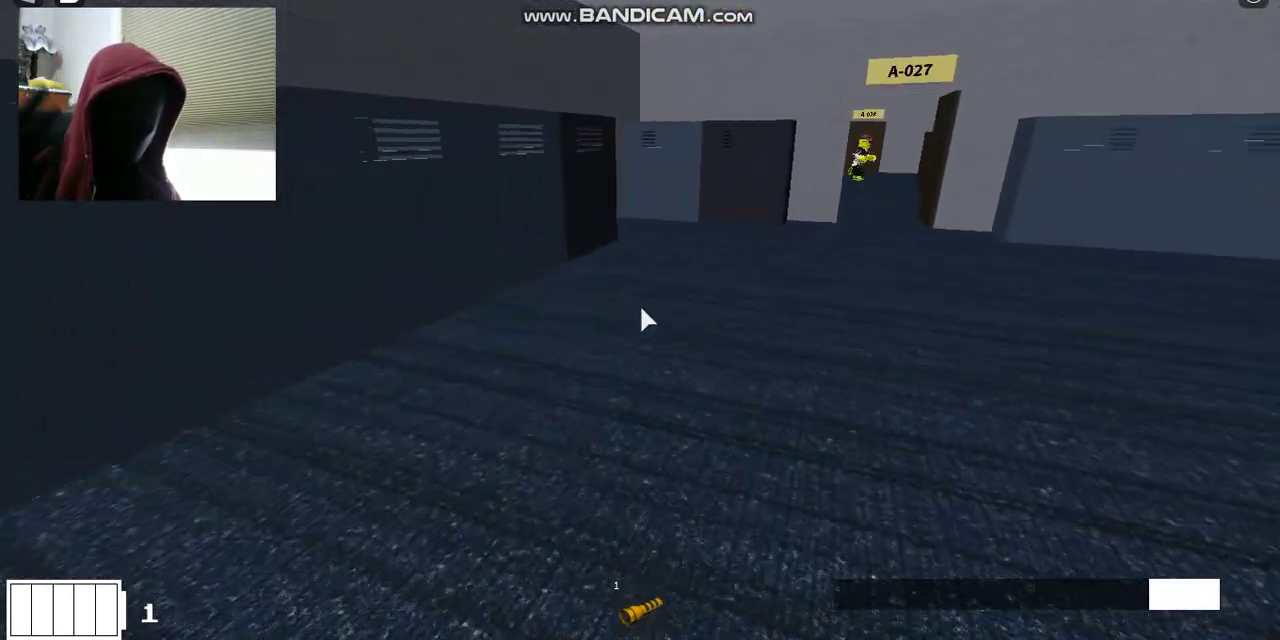
{"action": "key", "text": "w"}
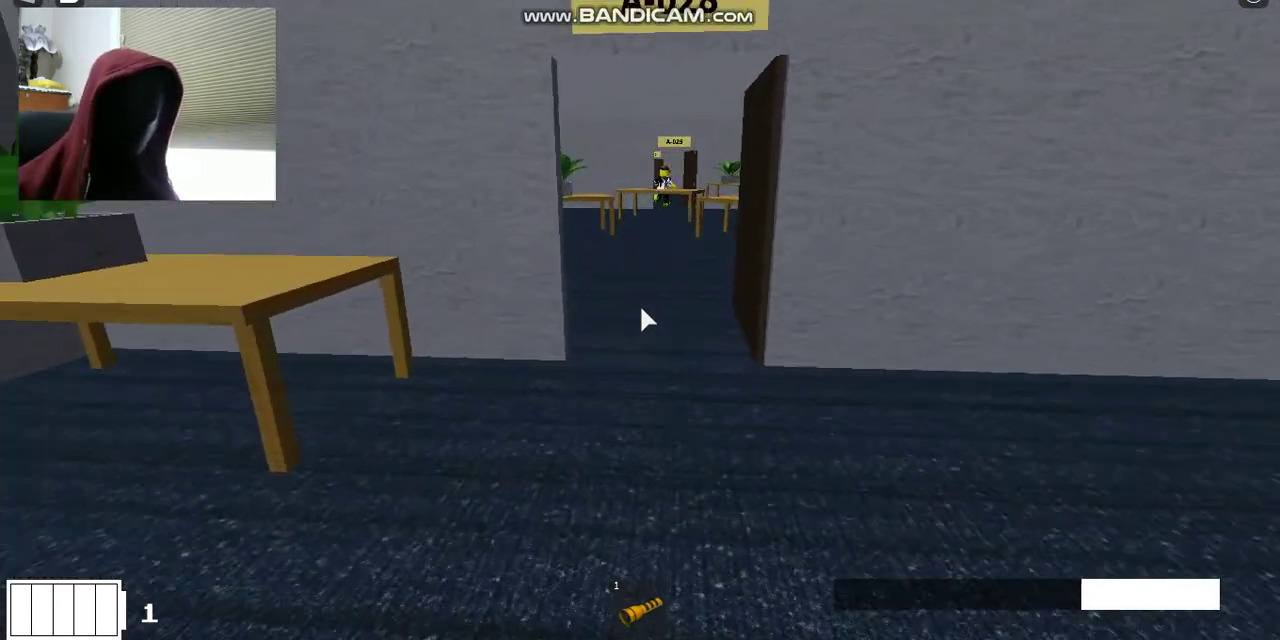
Step: Go through doors A-029, A-030, A-031 and into the A-032 corridor
{"action": "key", "text": "w"}
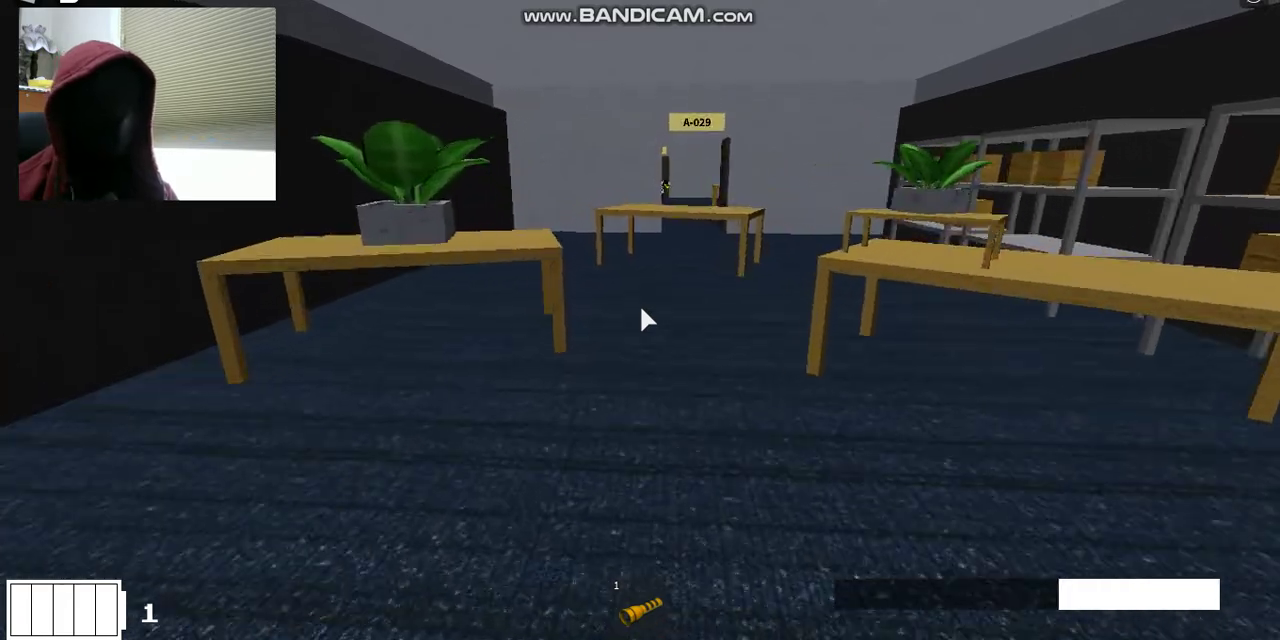
{"action": "key", "text": "w"}
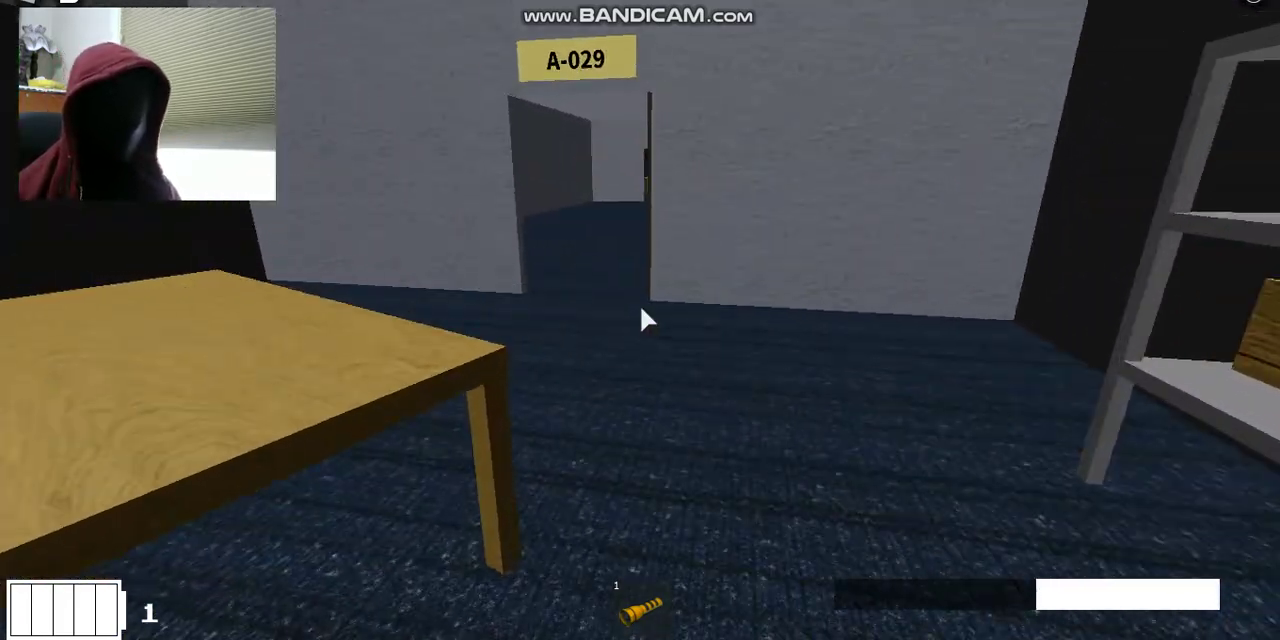
{"action": "key", "text": "w"}
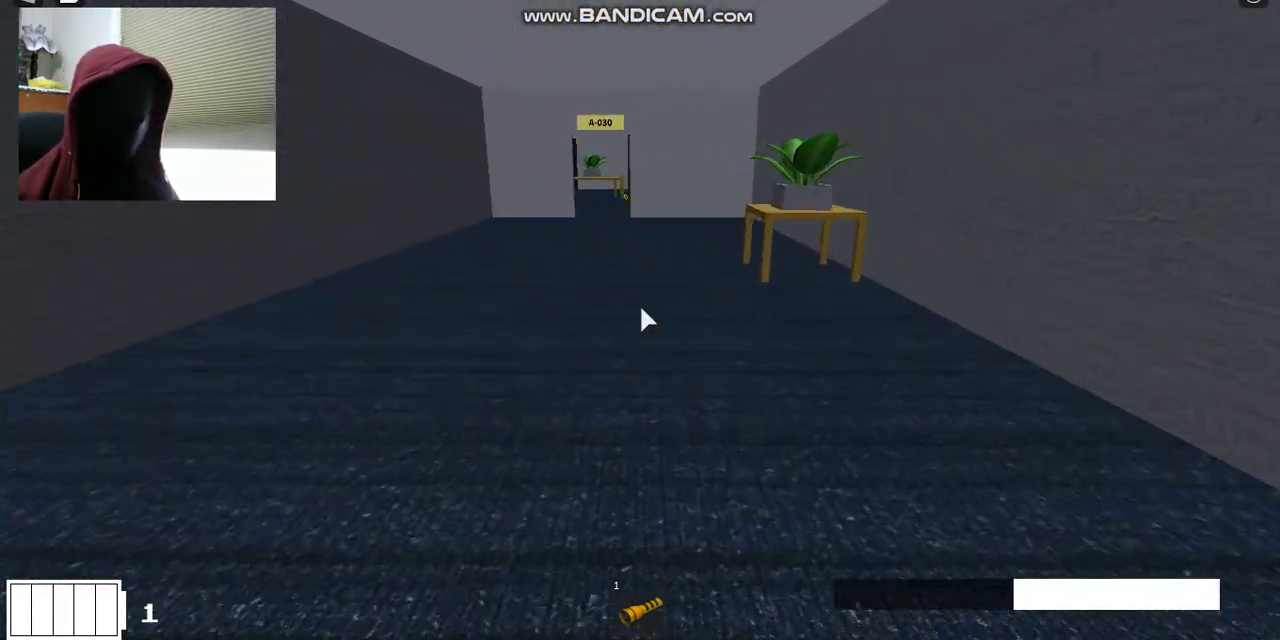
{"action": "key", "text": "w"}
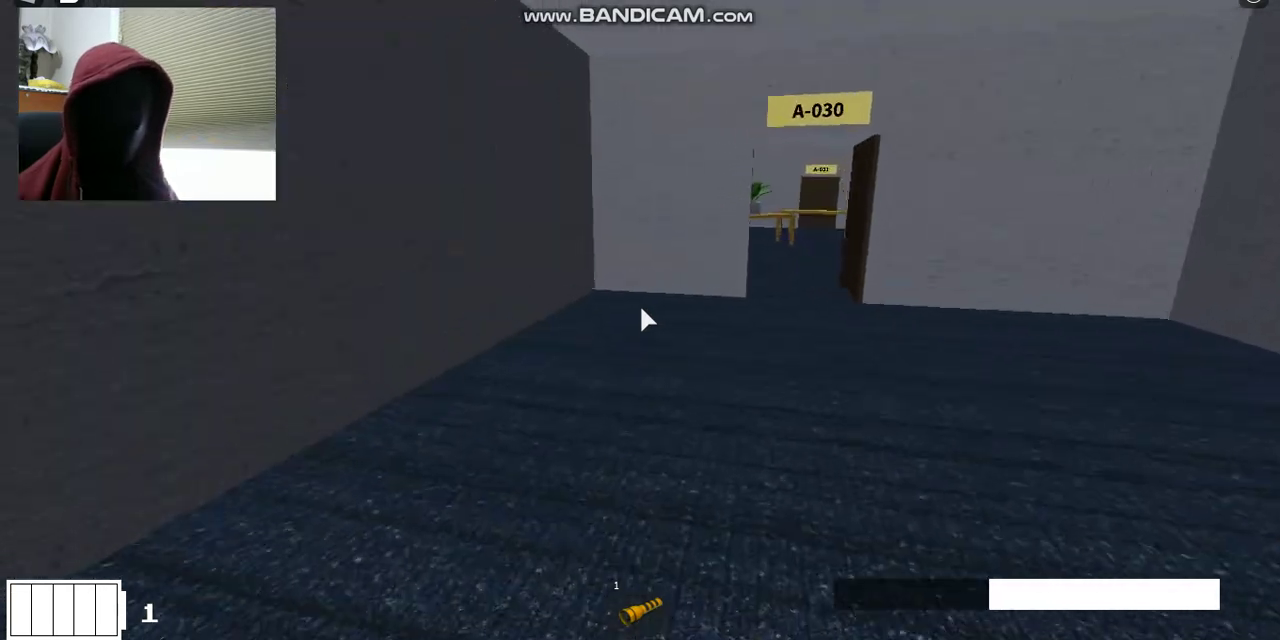
{"action": "key", "text": "w"}
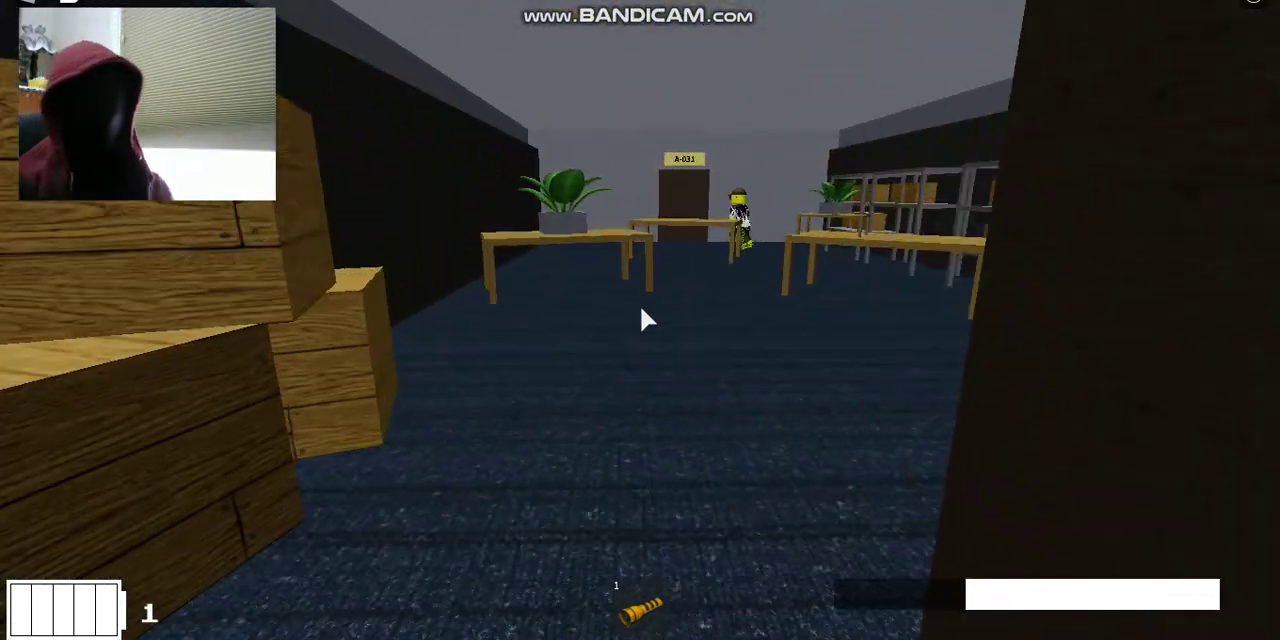
{"action": "key", "text": "w"}
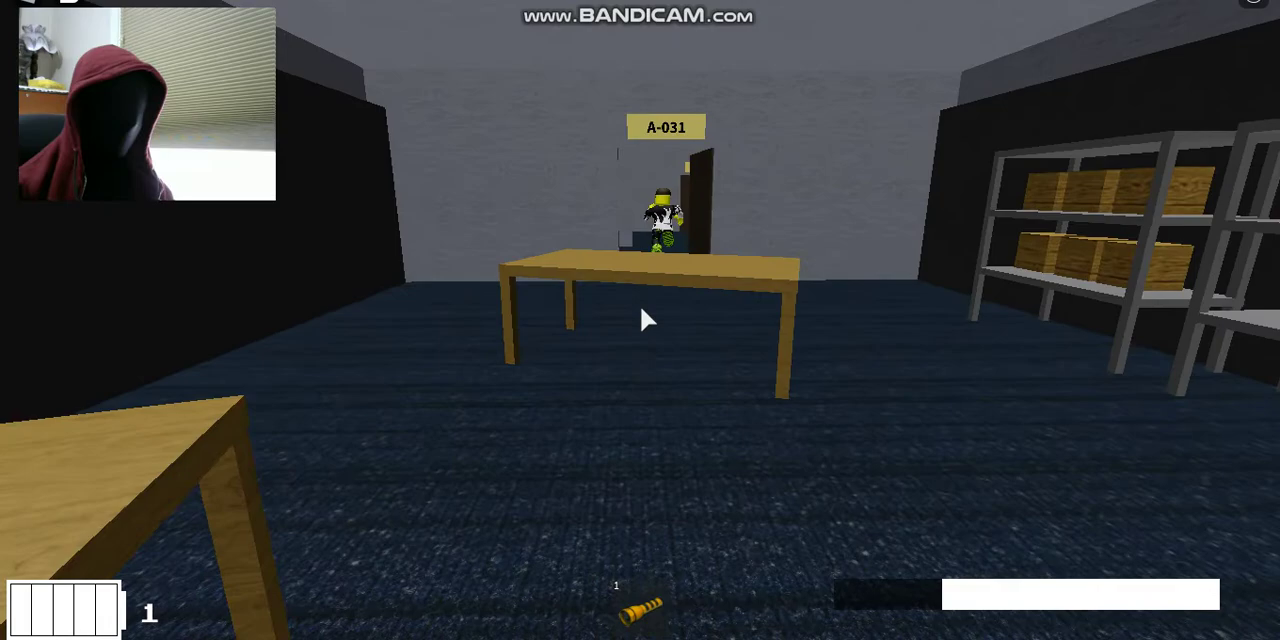
{"action": "key", "text": "w"}
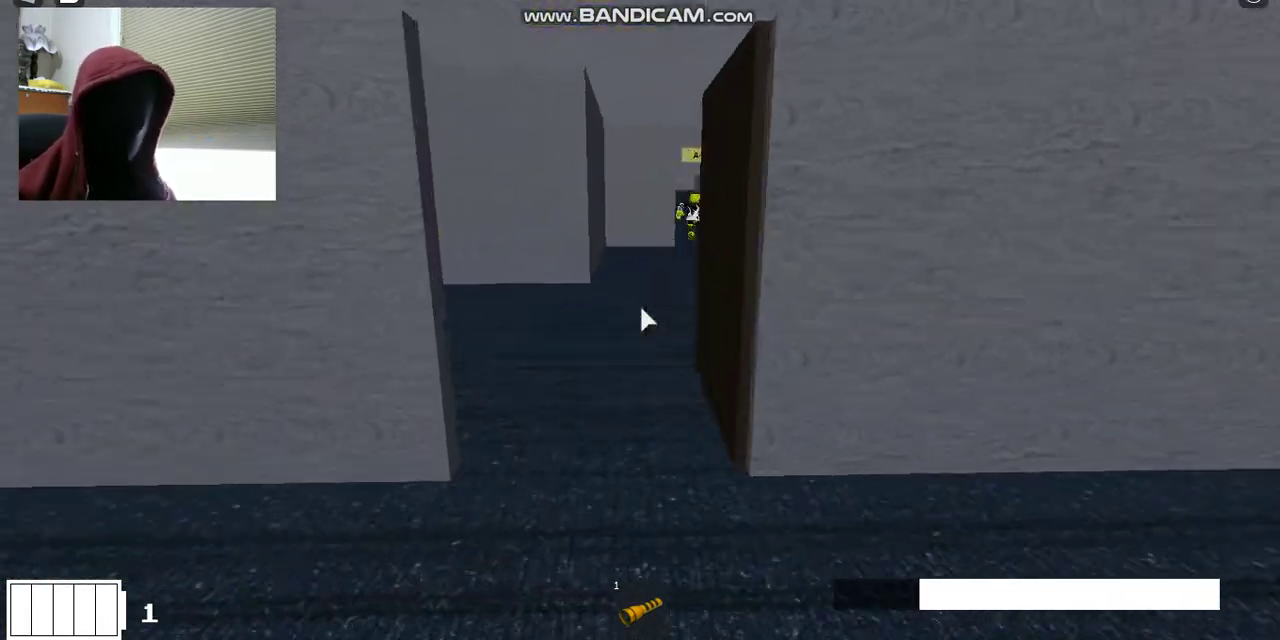
{"action": "key", "text": "w"}
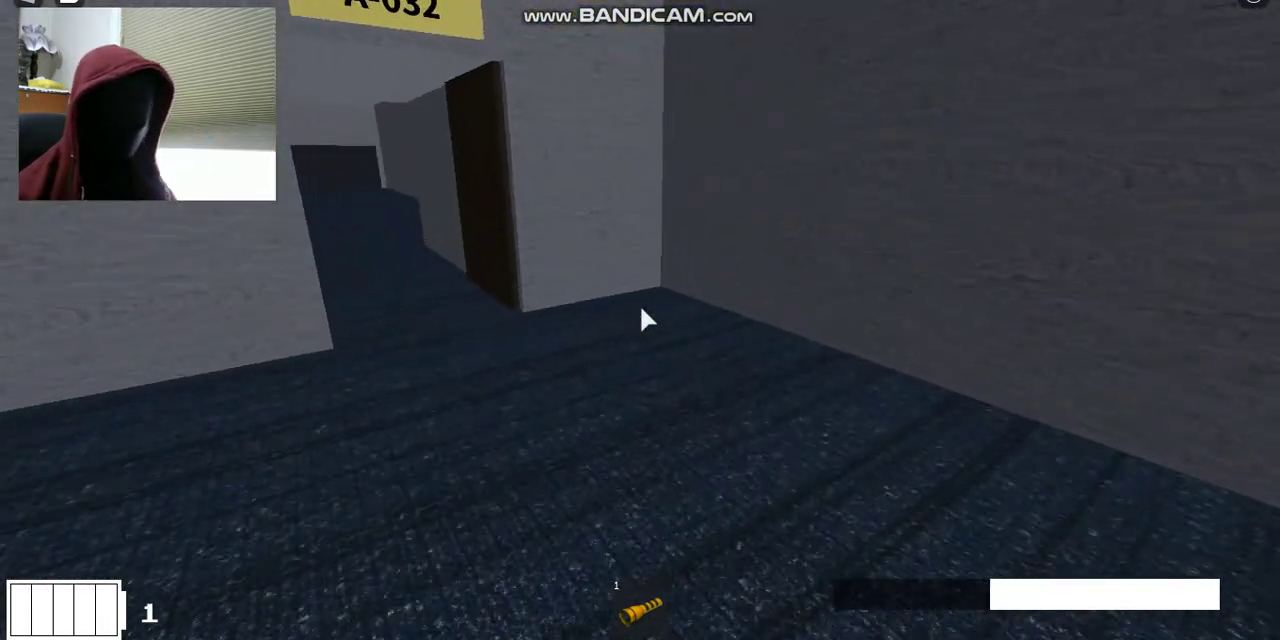
Step: Push past the plant table through A-033, A-034 and A-035 to doorway A-036
{"action": "key", "text": "w"}
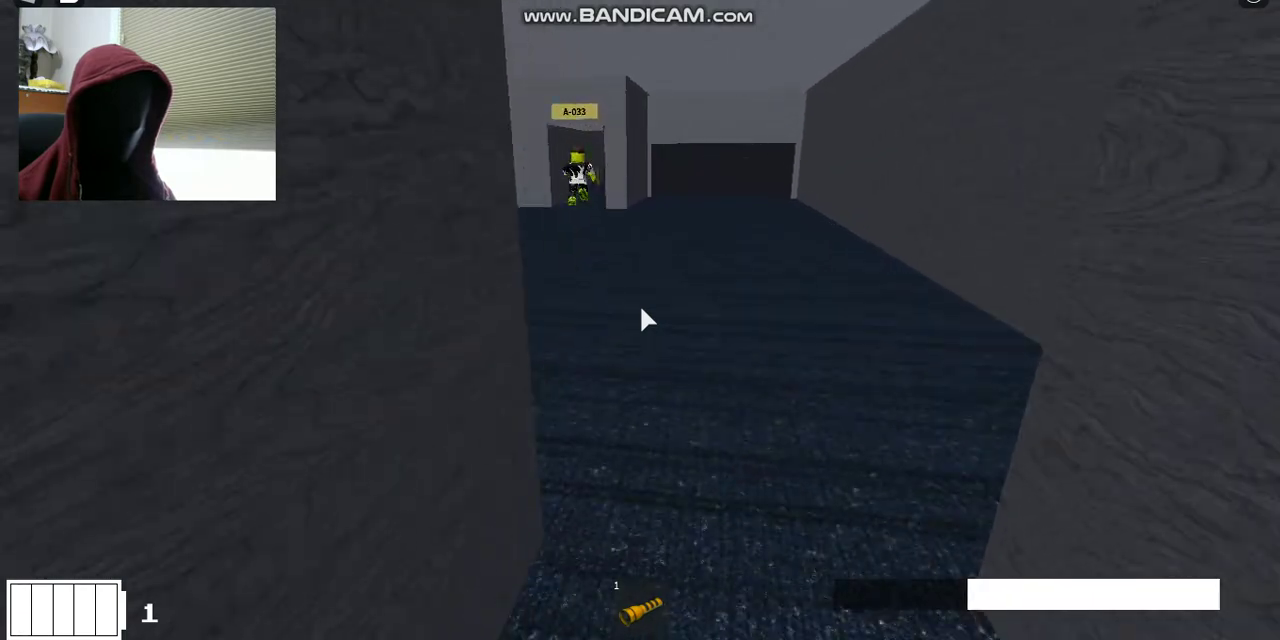
{"action": "key", "text": "w"}
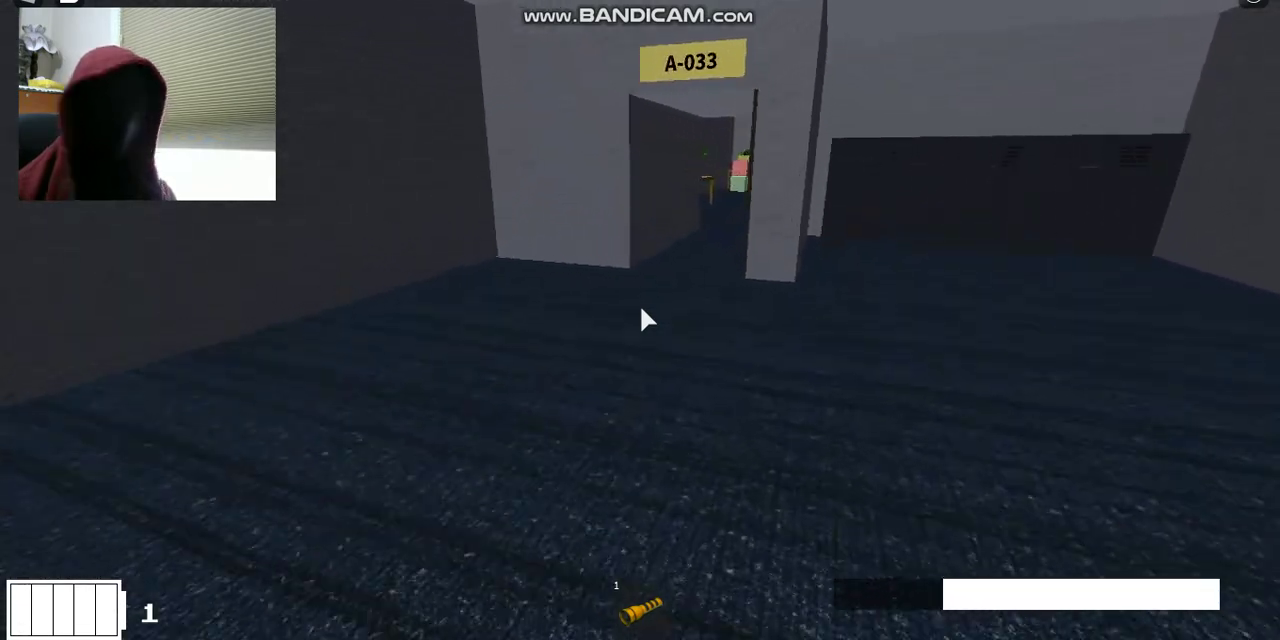
{"action": "key", "text": "w"}
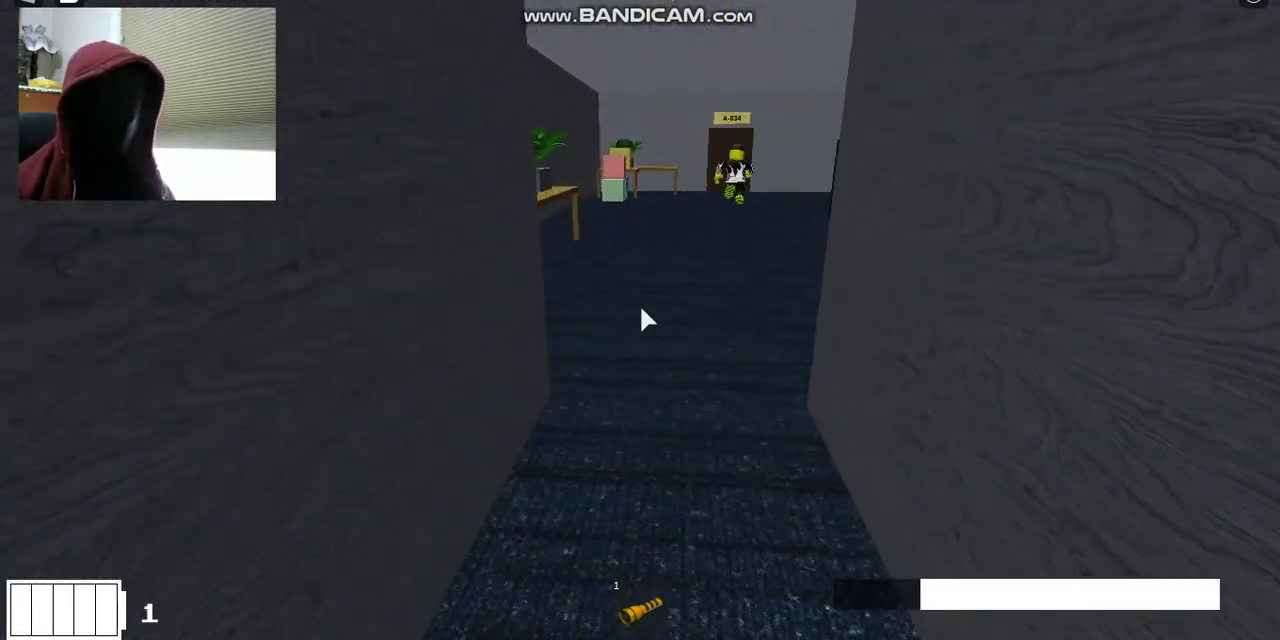
{"action": "key", "text": "w"}
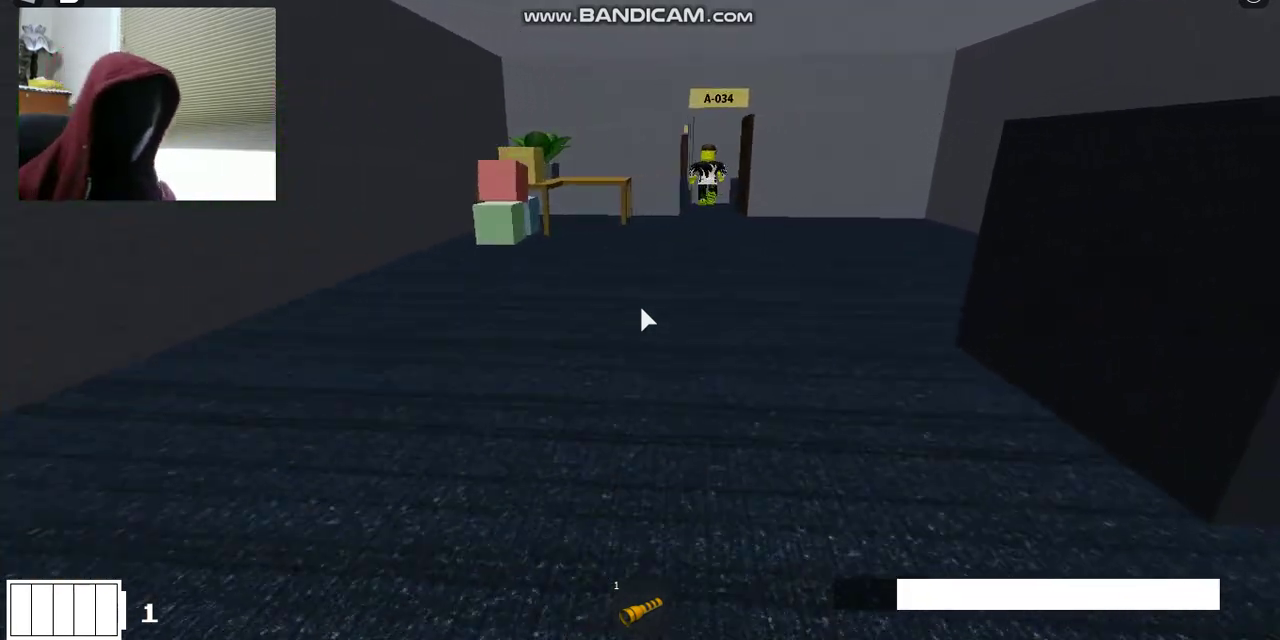
{"action": "key", "text": "w"}
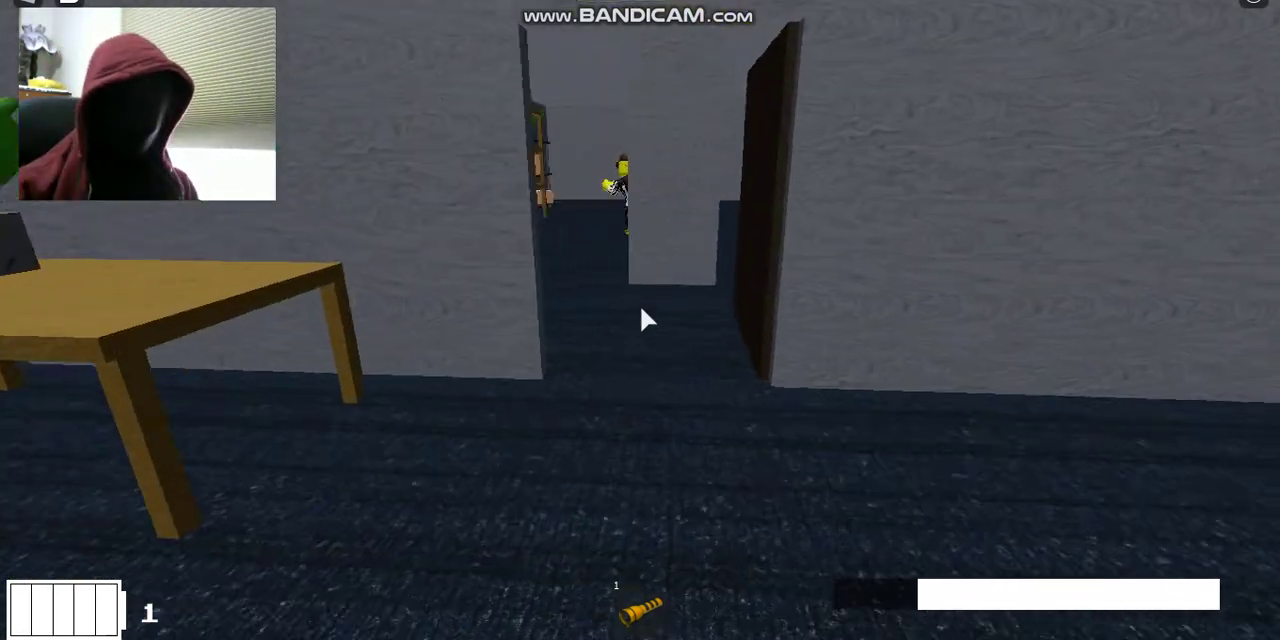
{"action": "key", "text": "w"}
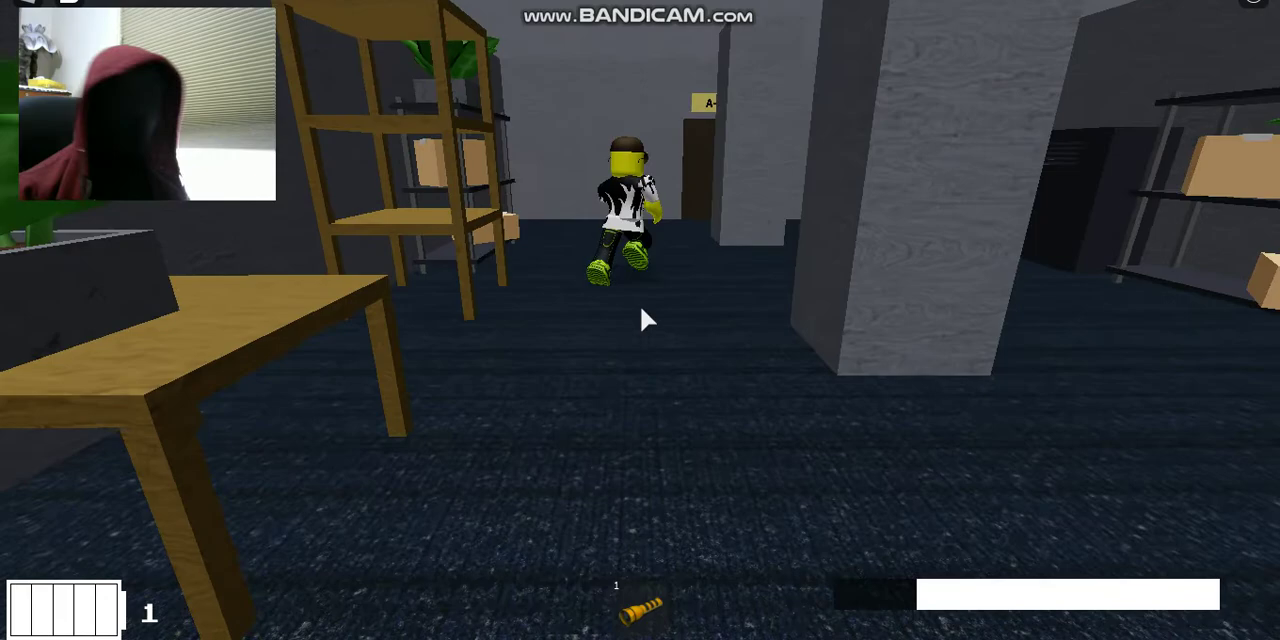
{"action": "key", "text": "w"}
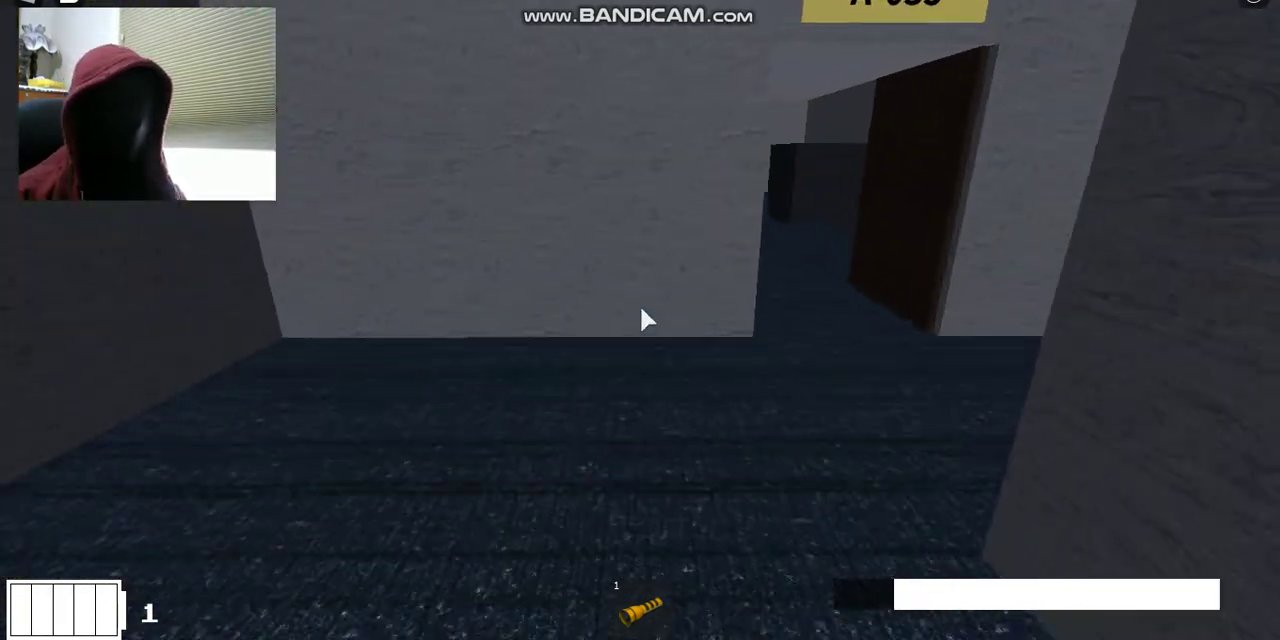
{"action": "key", "text": "w"}
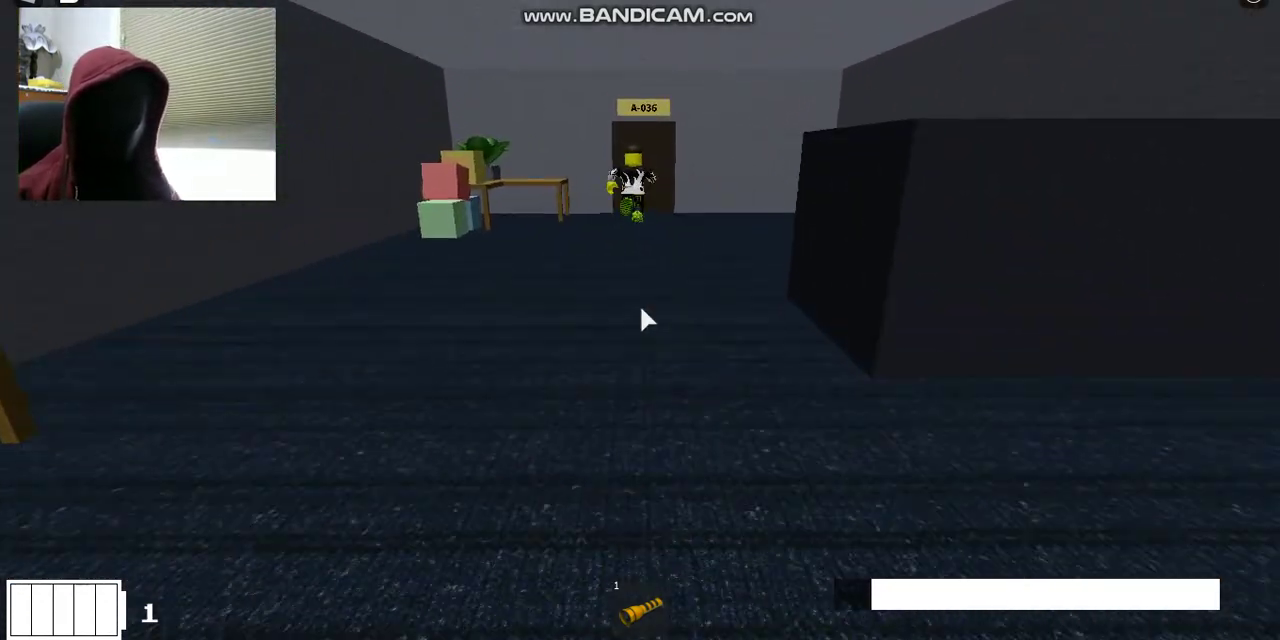
{"action": "key", "text": "w"}
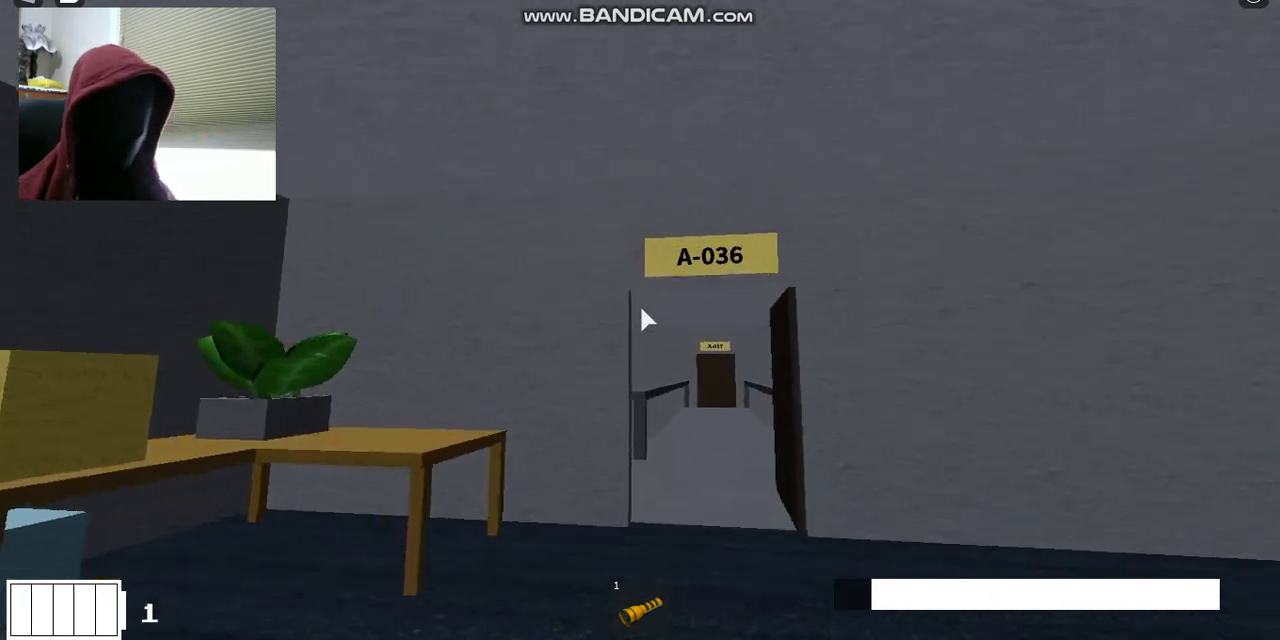
Step: Follow the catwalk to A-037, cross the kitchen, and open door A-038
{"action": "key", "text": "w"}
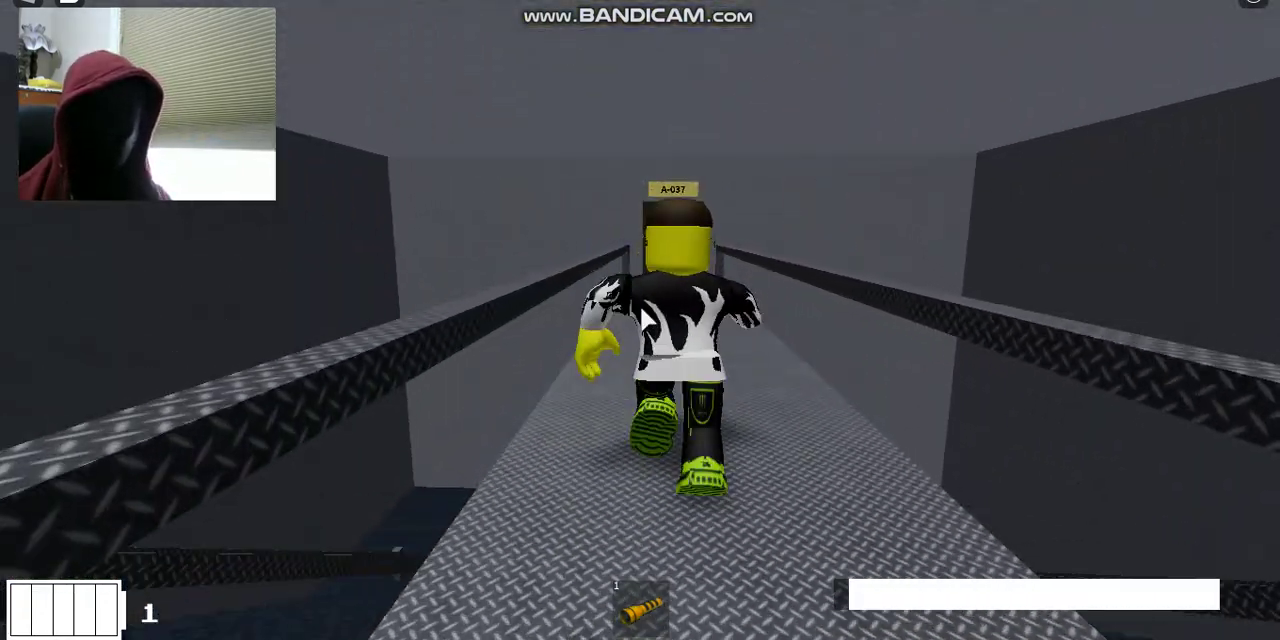
{"action": "key", "text": "w"}
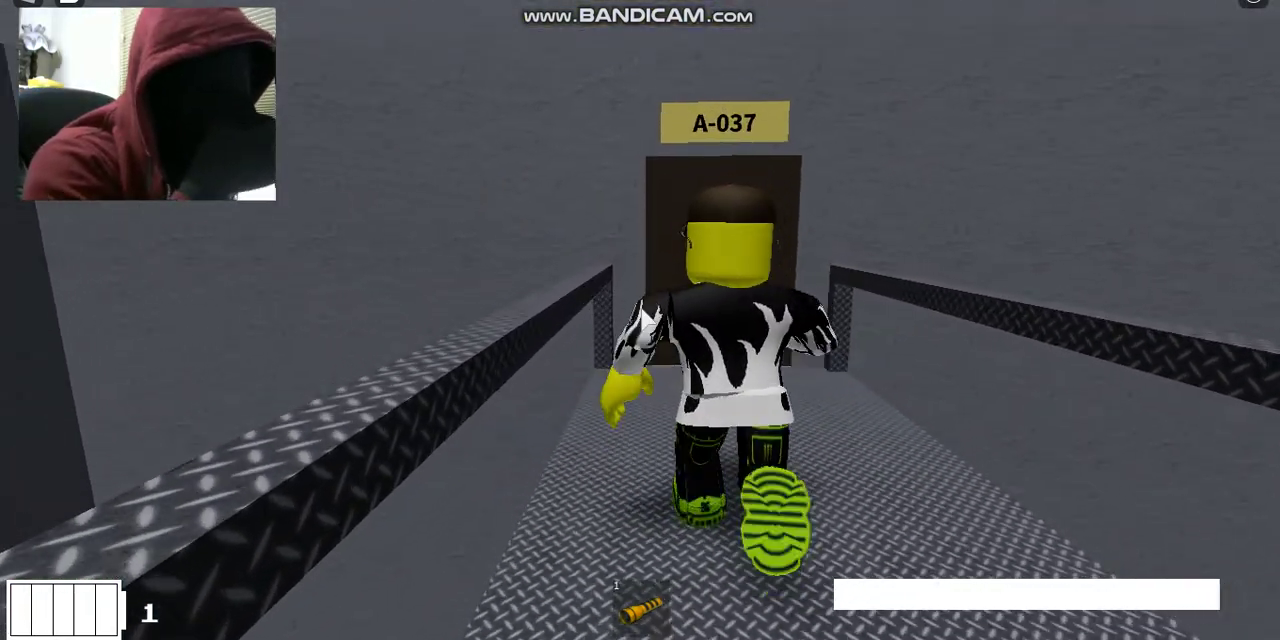
{"action": "key", "text": "w"}
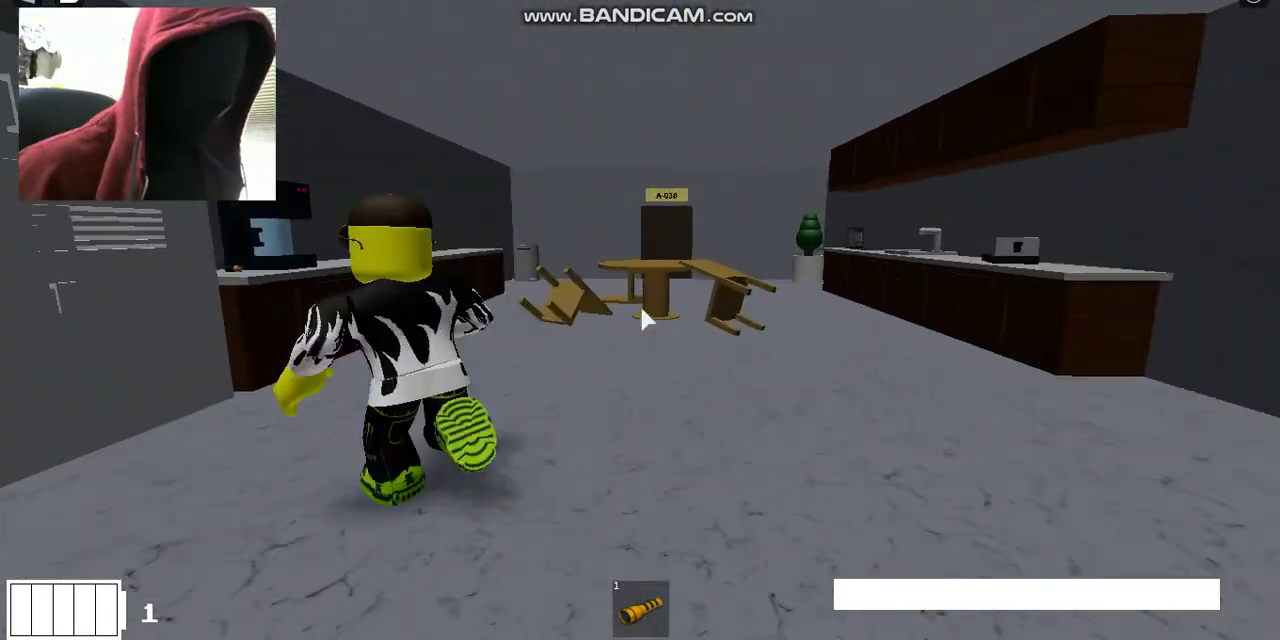
{"action": "key", "text": "w"}
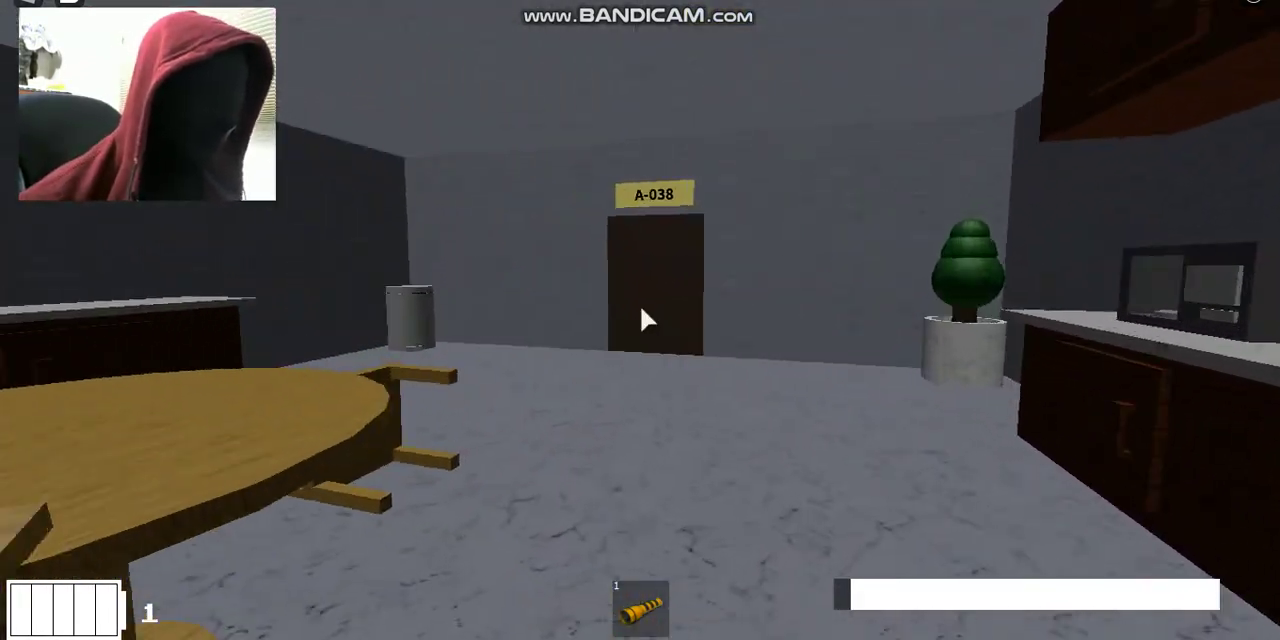
{"action": "key", "text": "w"}
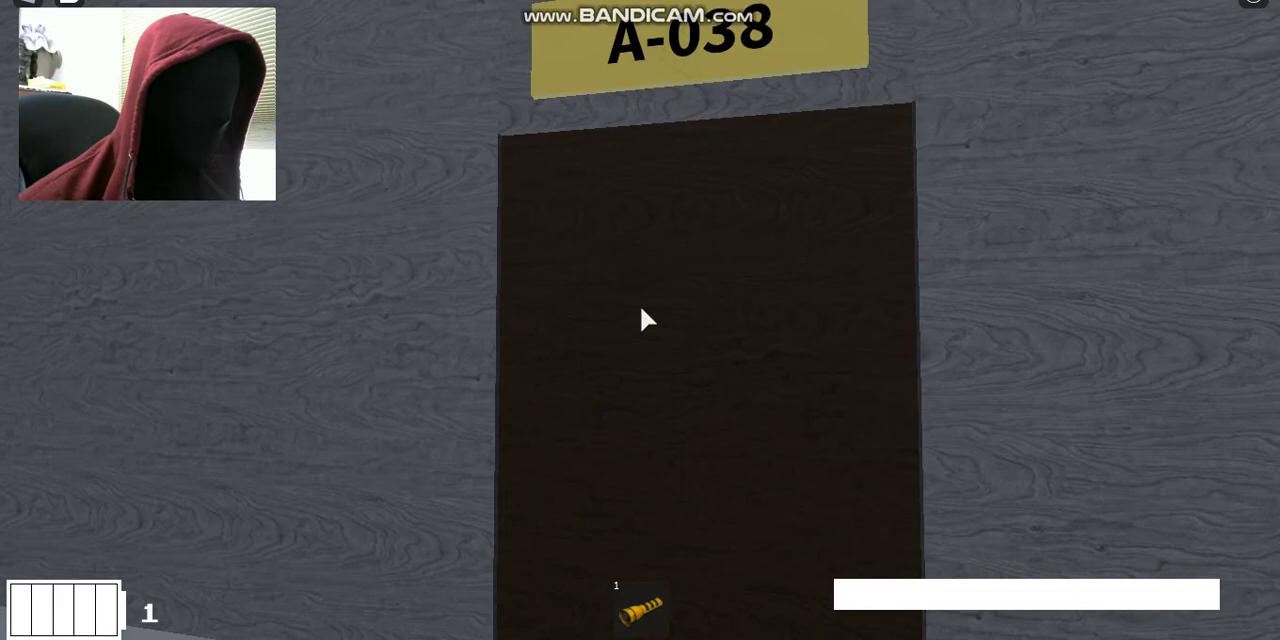
{"action": "left_click", "coordinate": [645, 320]}
Step: Open door A-039, then continue past A-040 along the catwalk toward A-042
{"action": "key", "text": "w"}
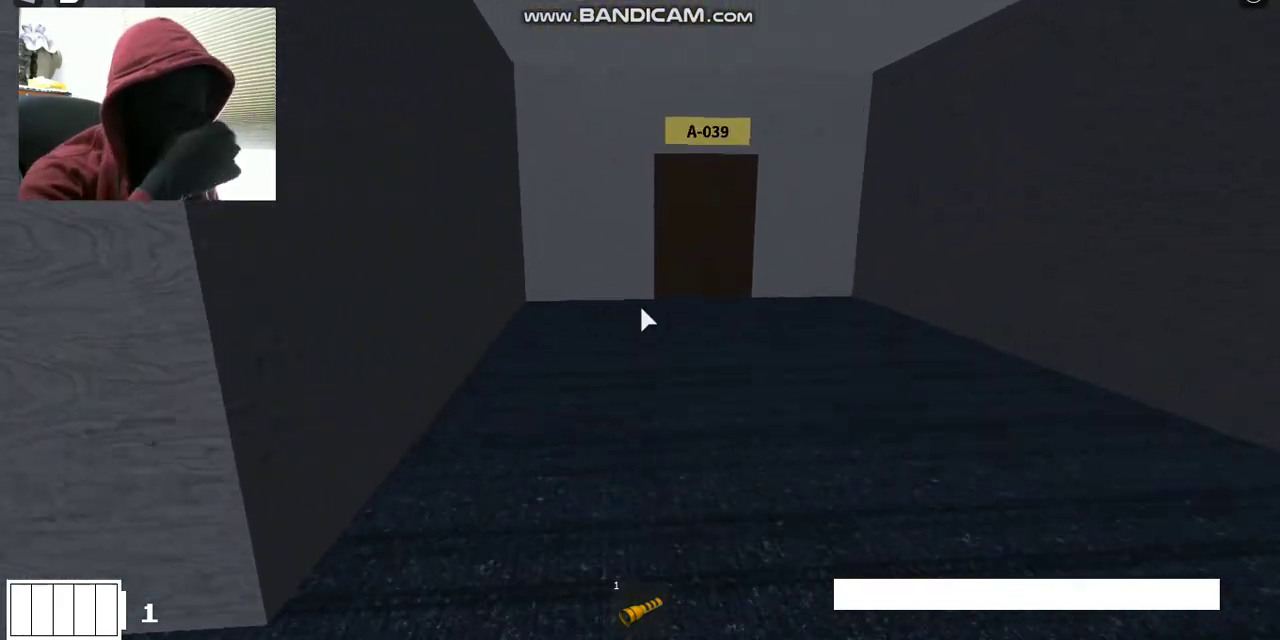
{"action": "key", "text": "w"}
{"action": "left_click", "coordinate": [645, 320]}
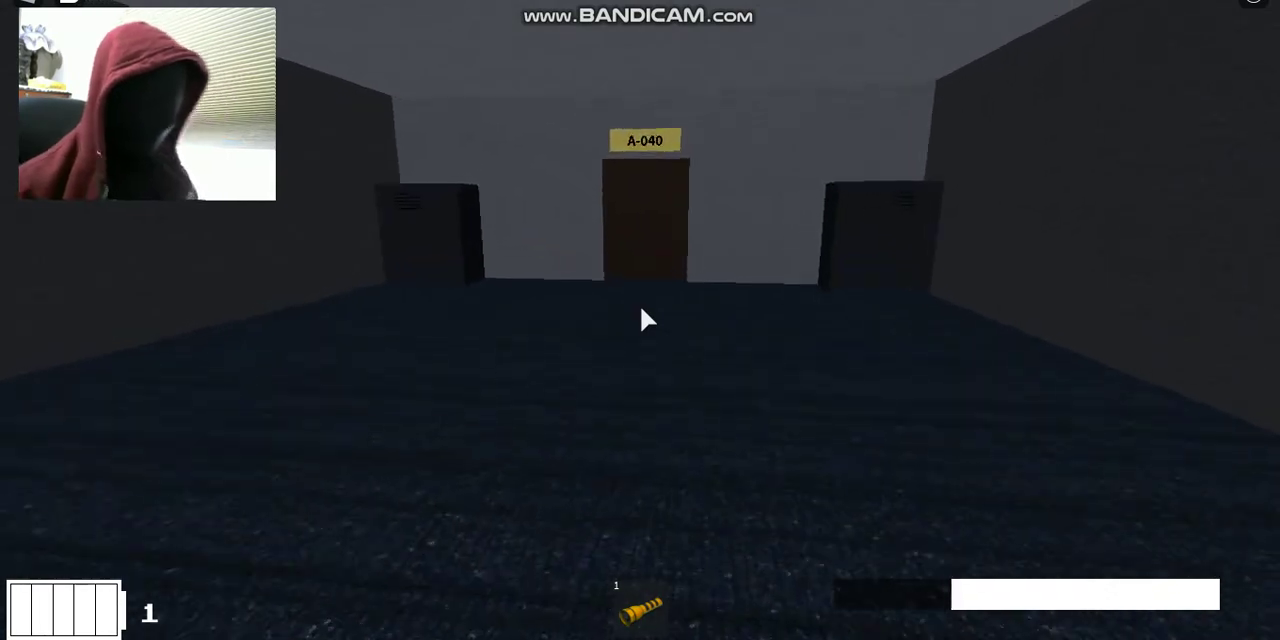
{"action": "key", "text": "w"}
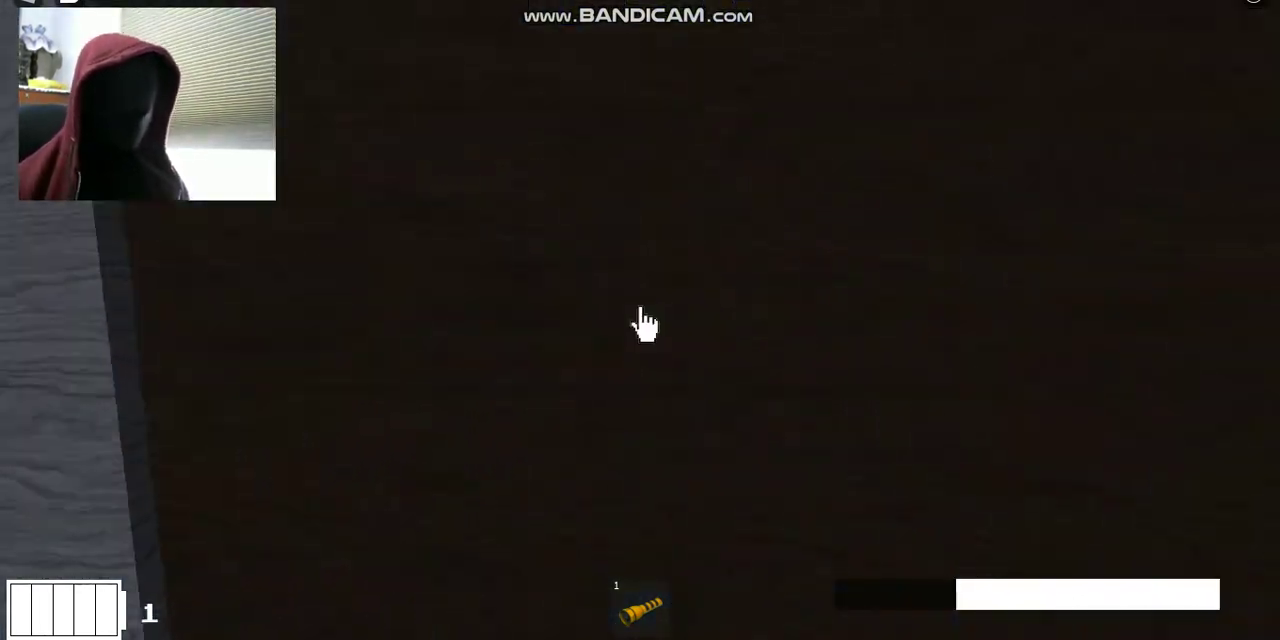
{"action": "left_click_drag", "start_coordinate": [646, 324], "coordinate": [646, 320]}
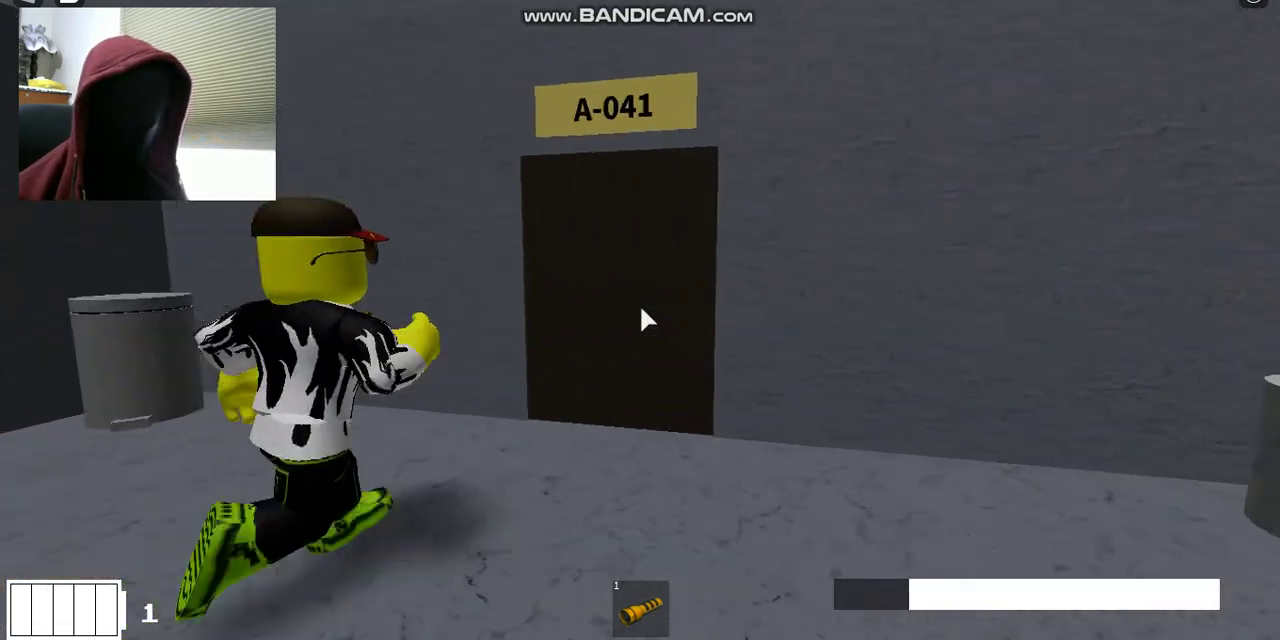
{"action": "key", "text": "w"}
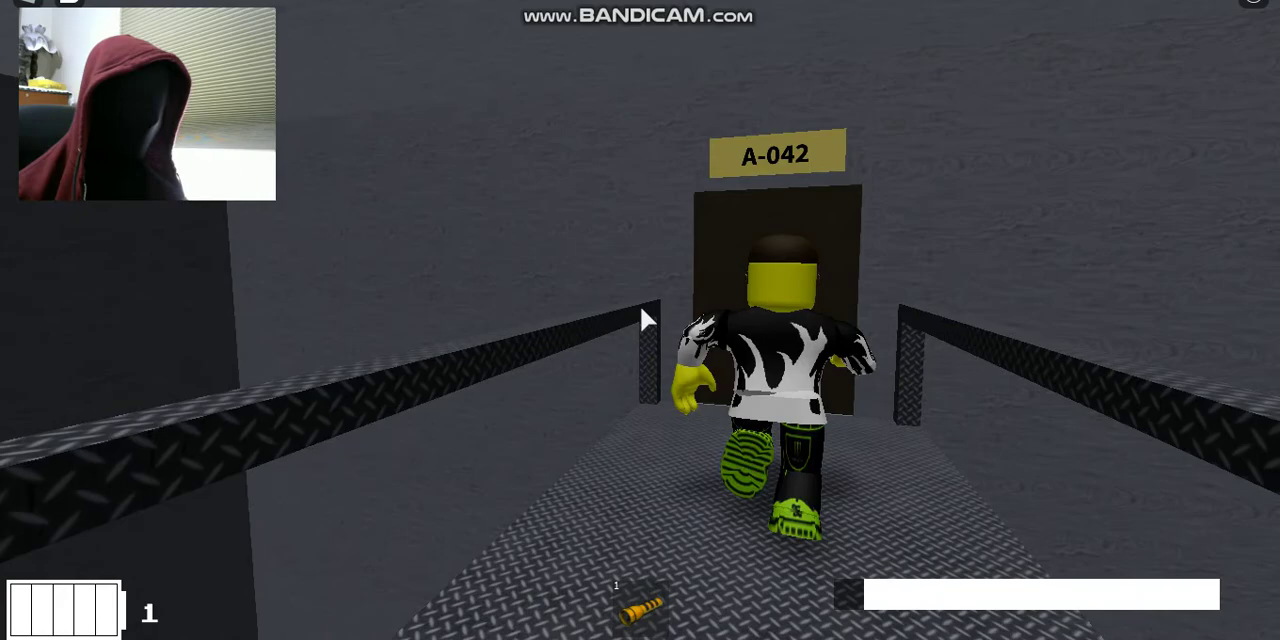
{"action": "key", "text": "w"}
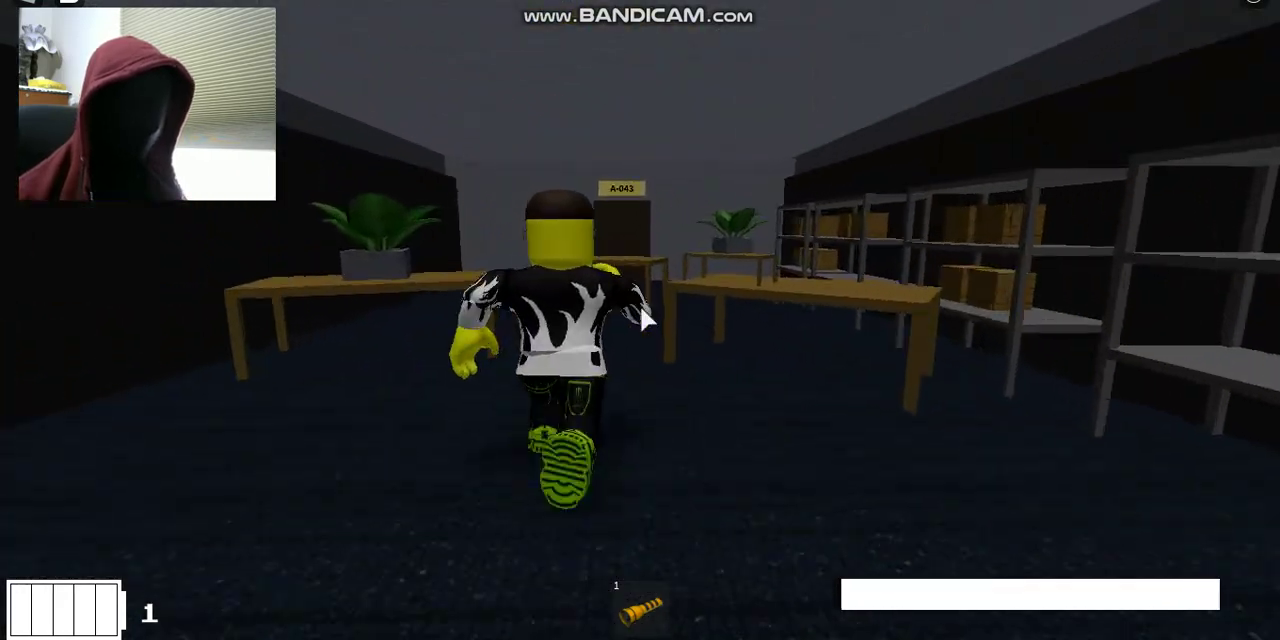
Step: Go through door A-043 and the counter room into doorway A-045, facing A-046
{"action": "key", "text": "w"}
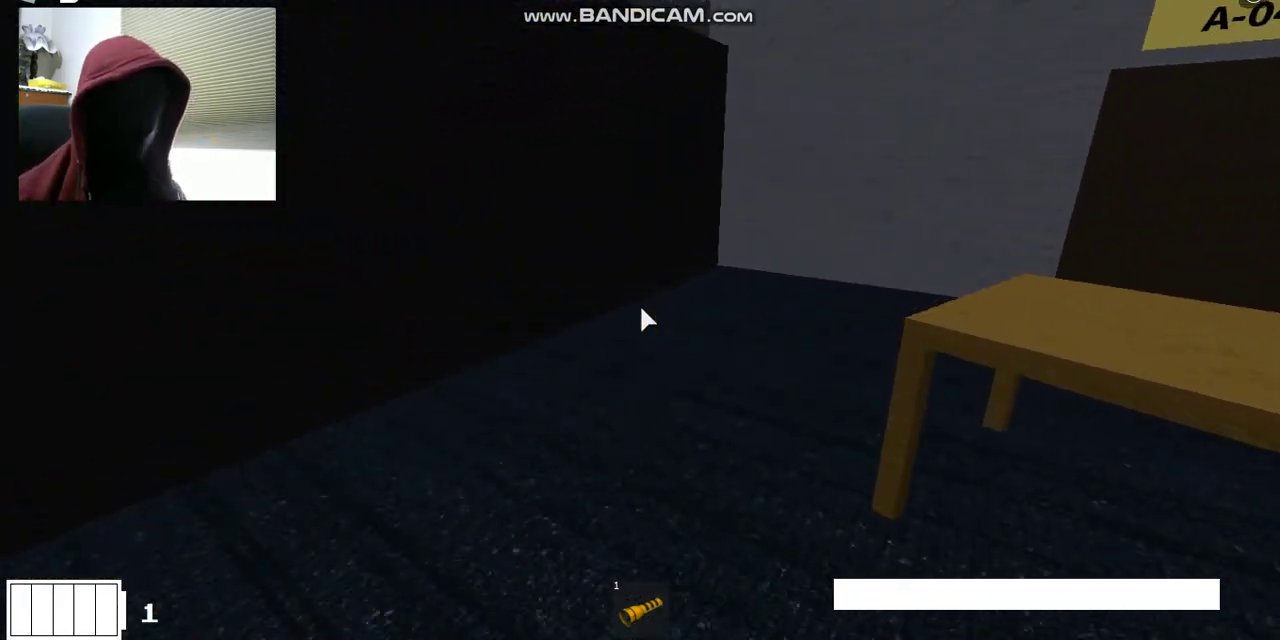
{"action": "key", "text": "w"}
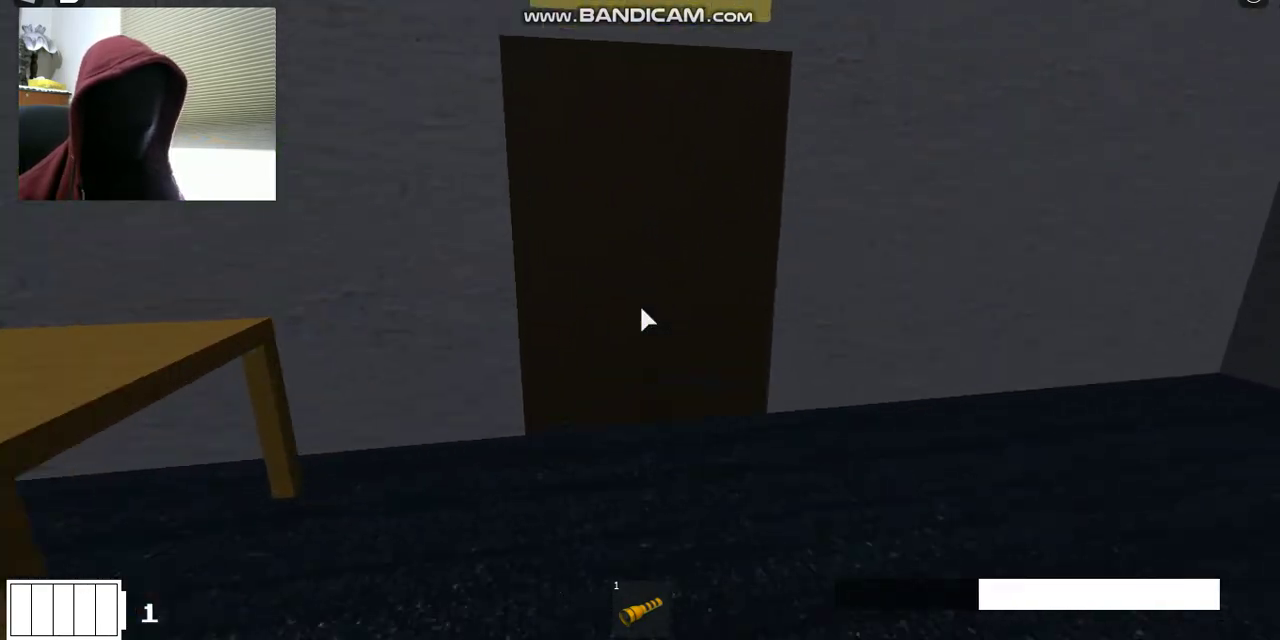
{"action": "key", "text": "w"}
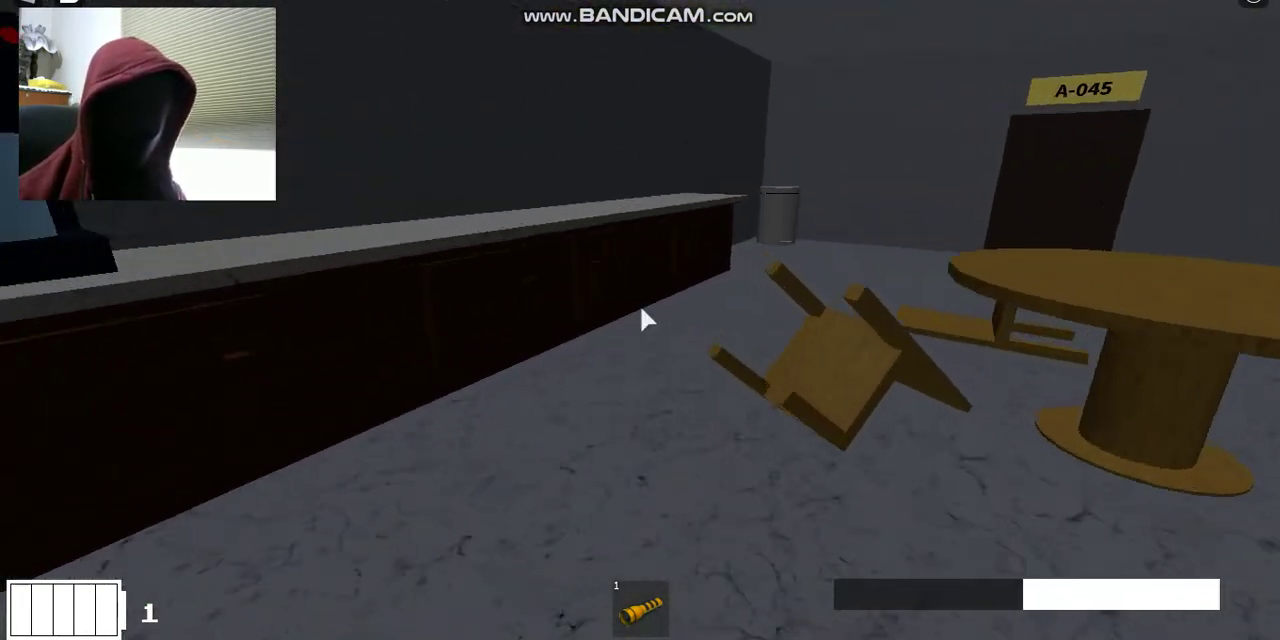
{"action": "key", "text": "w"}
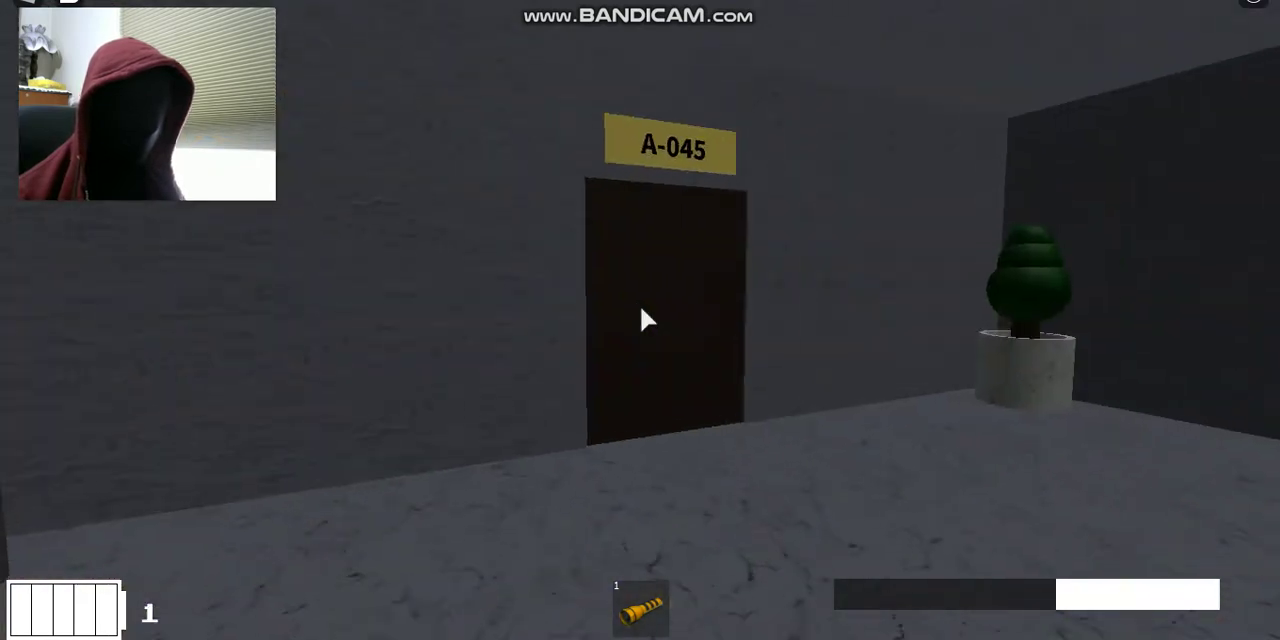
{"action": "key", "text": "w"}
{"action": "key", "text": "w"}
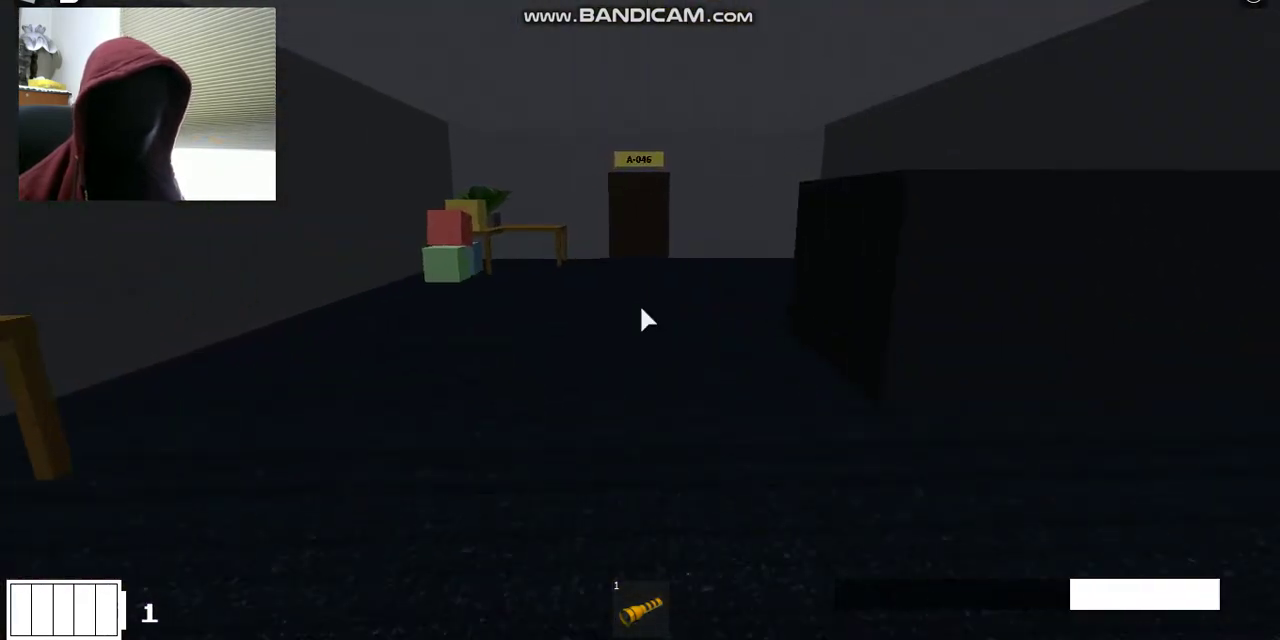
{"action": "key", "text": "w"}
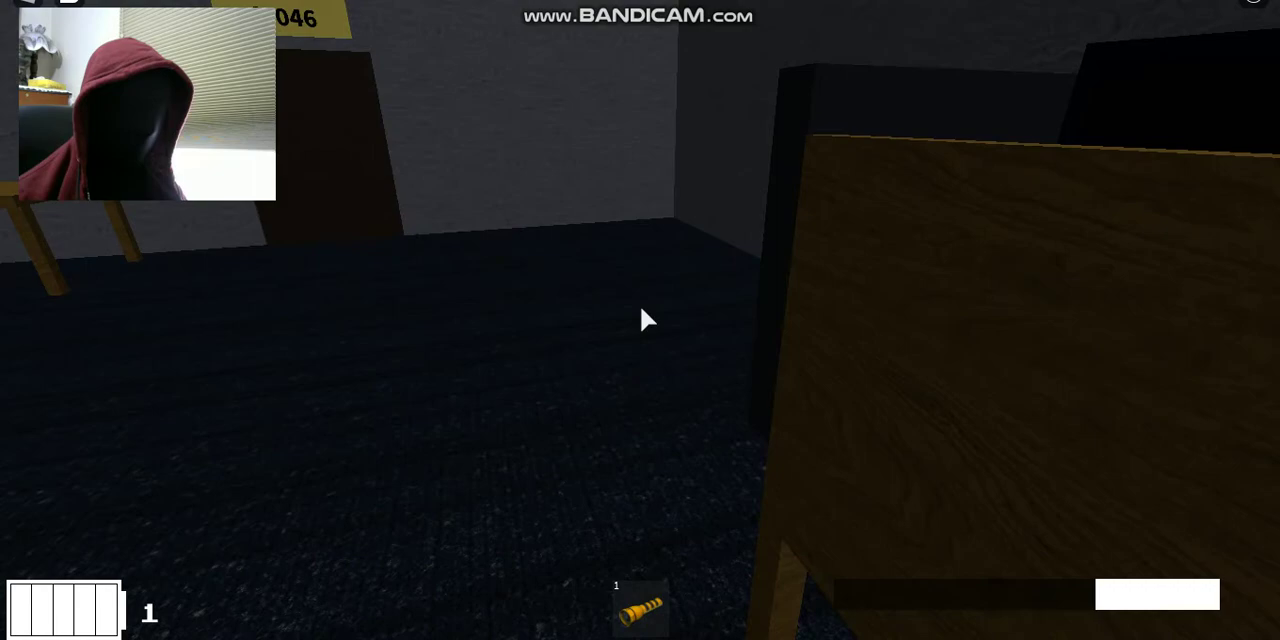
Step: Cross the railed catwalk room through A-046 and A-047 into dark room A-048
{"action": "key", "text": "w"}
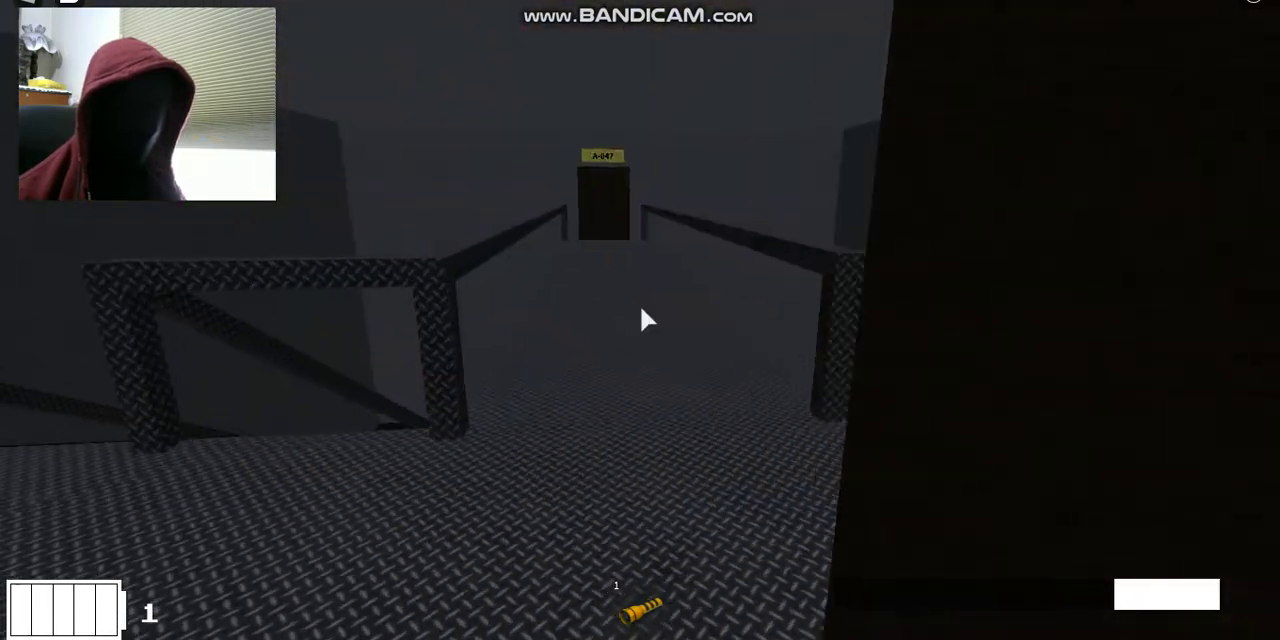
{"action": "key", "text": "w"}
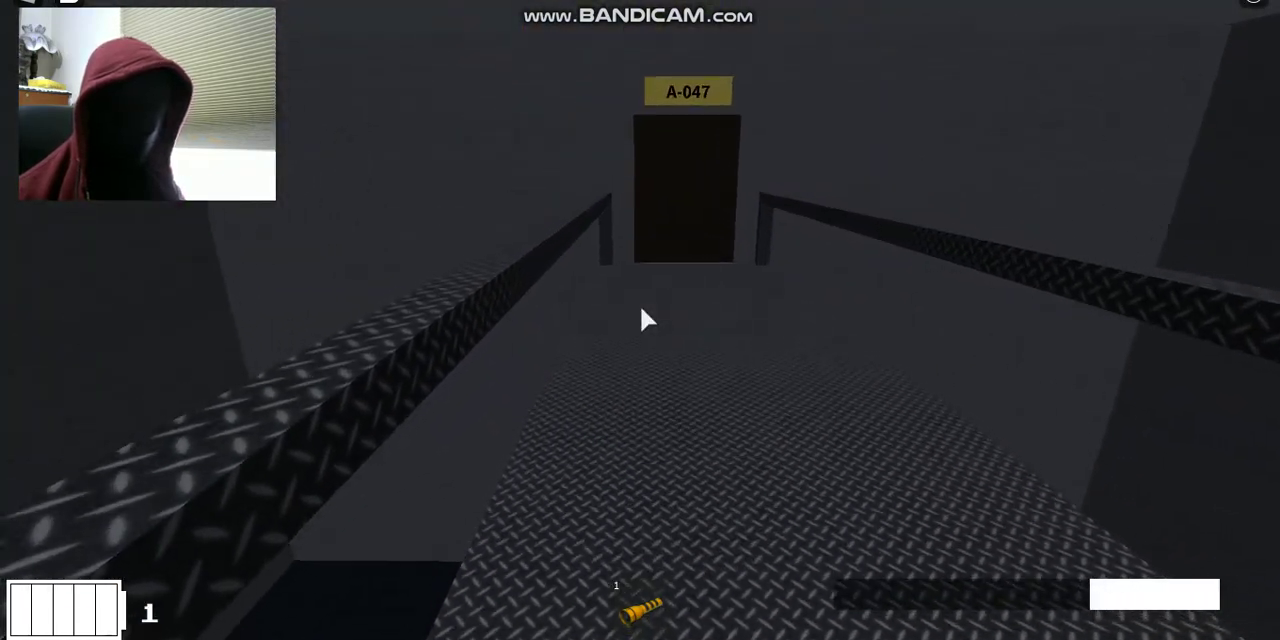
{"action": "key", "text": "1"}
{"action": "key", "text": "w"}
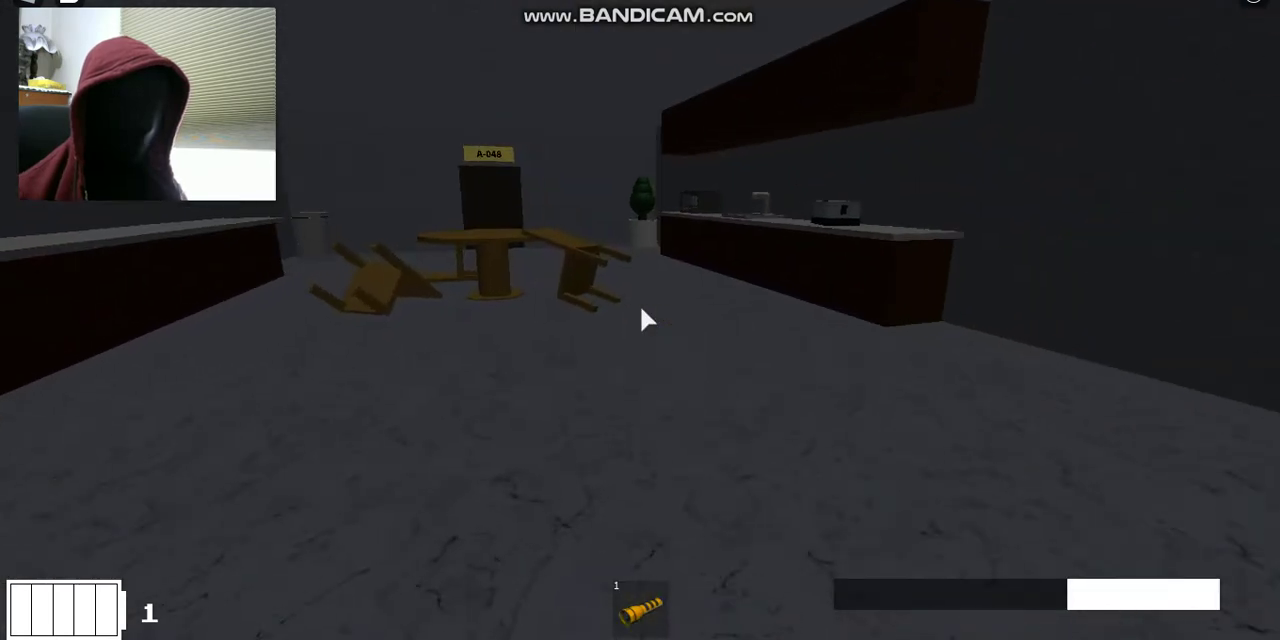
{"action": "key", "text": "w"}
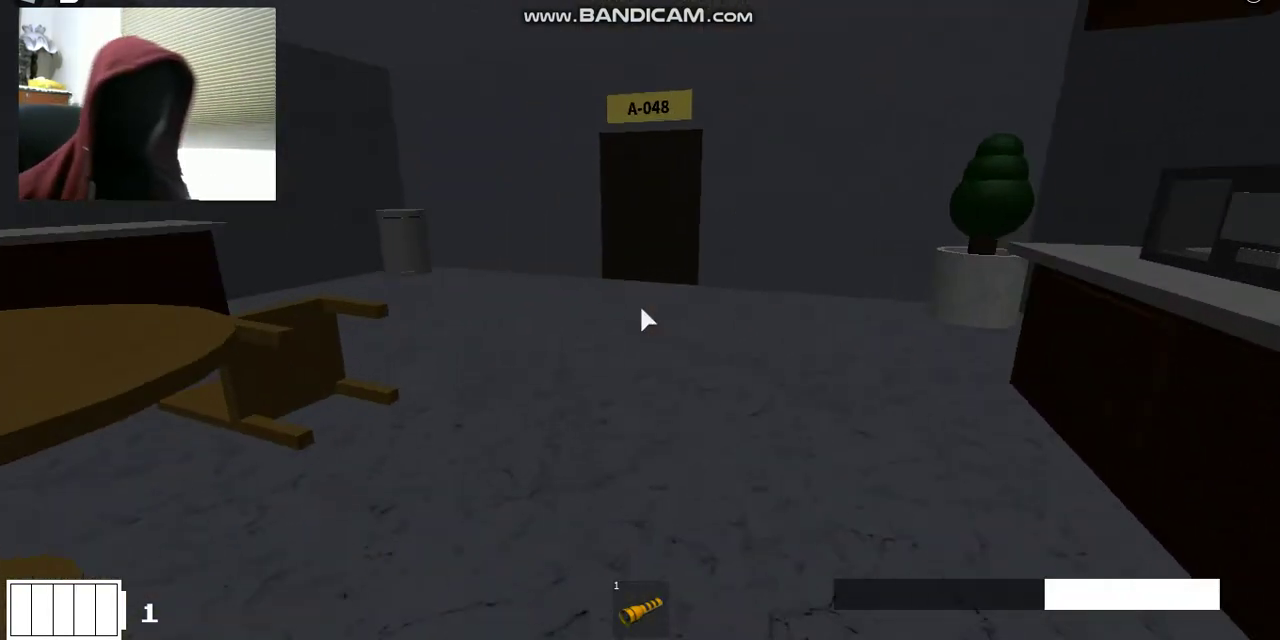
{"action": "key", "text": "w"}
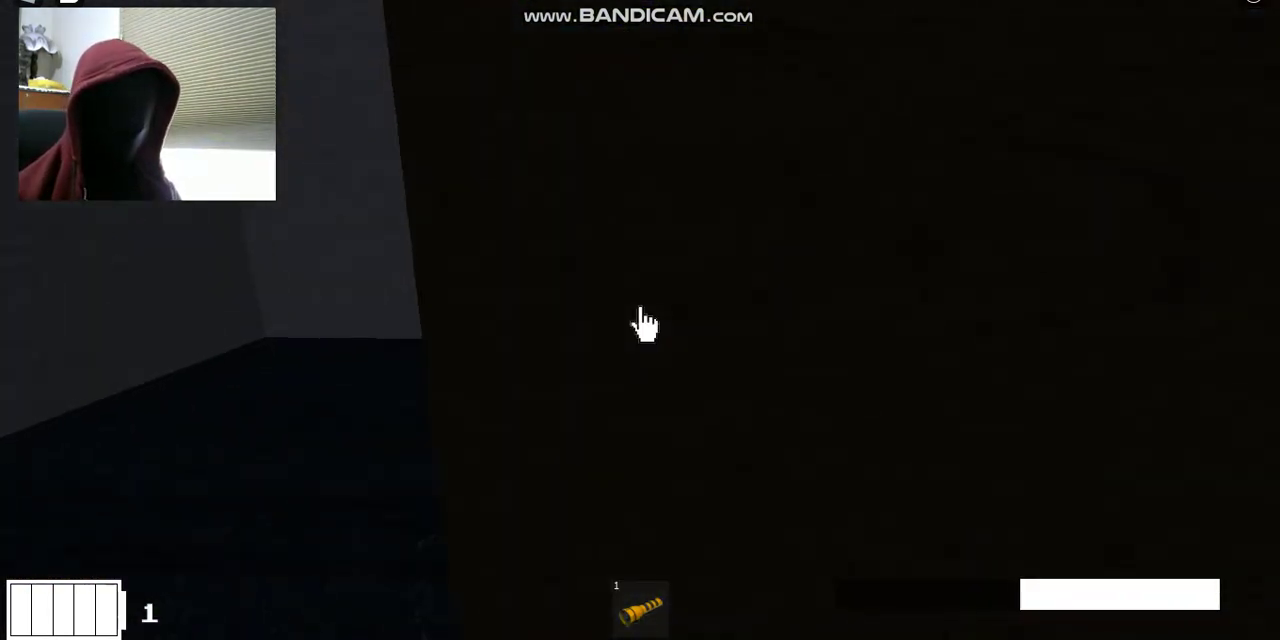
Step: Move through the dark corridors past A-050 and turn toward door A-052
{"action": "key", "text": "w"}
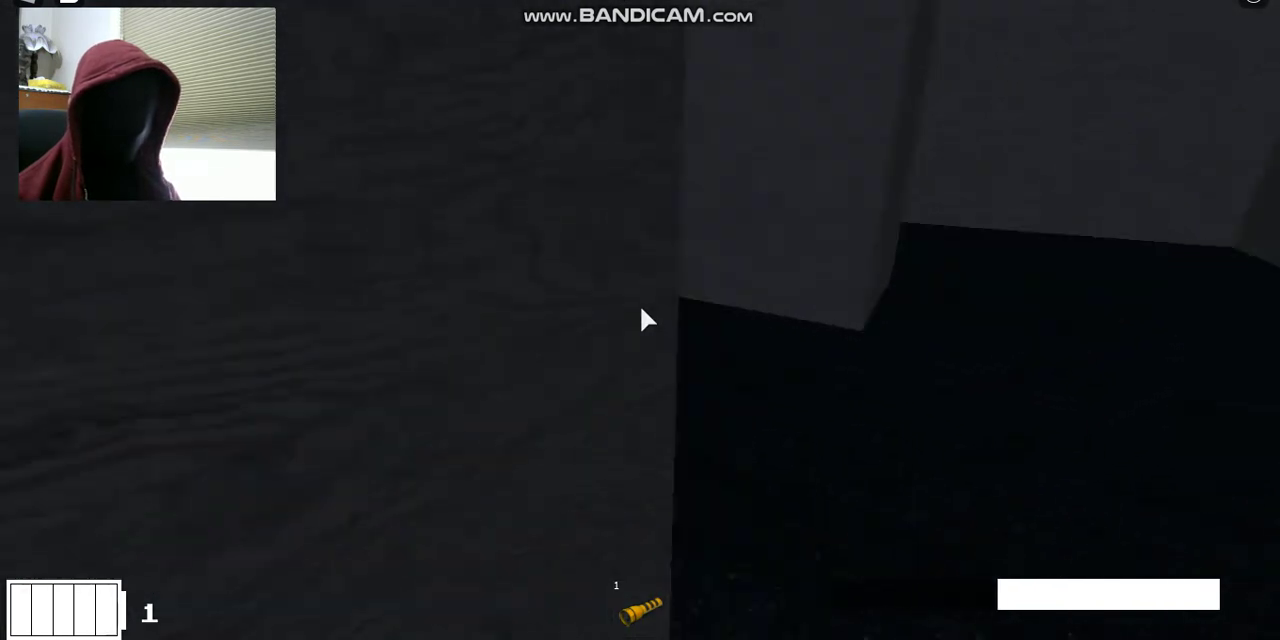
{"action": "key", "text": "w"}
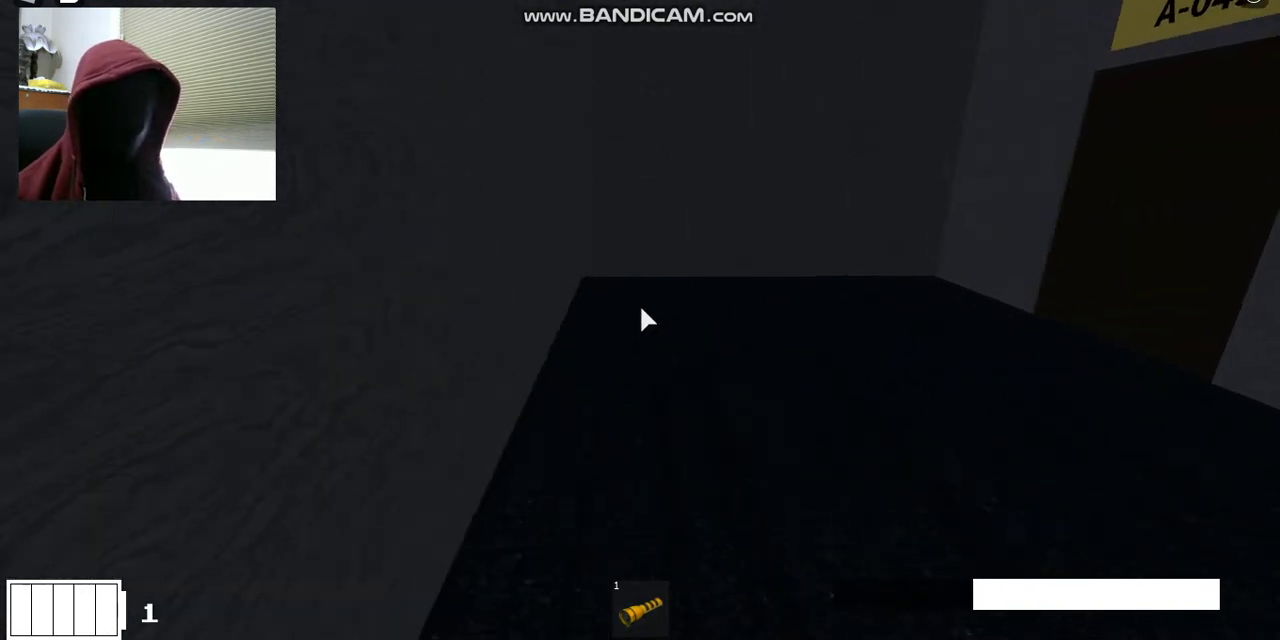
{"action": "key", "text": "w"}
{"action": "key", "text": "w"}
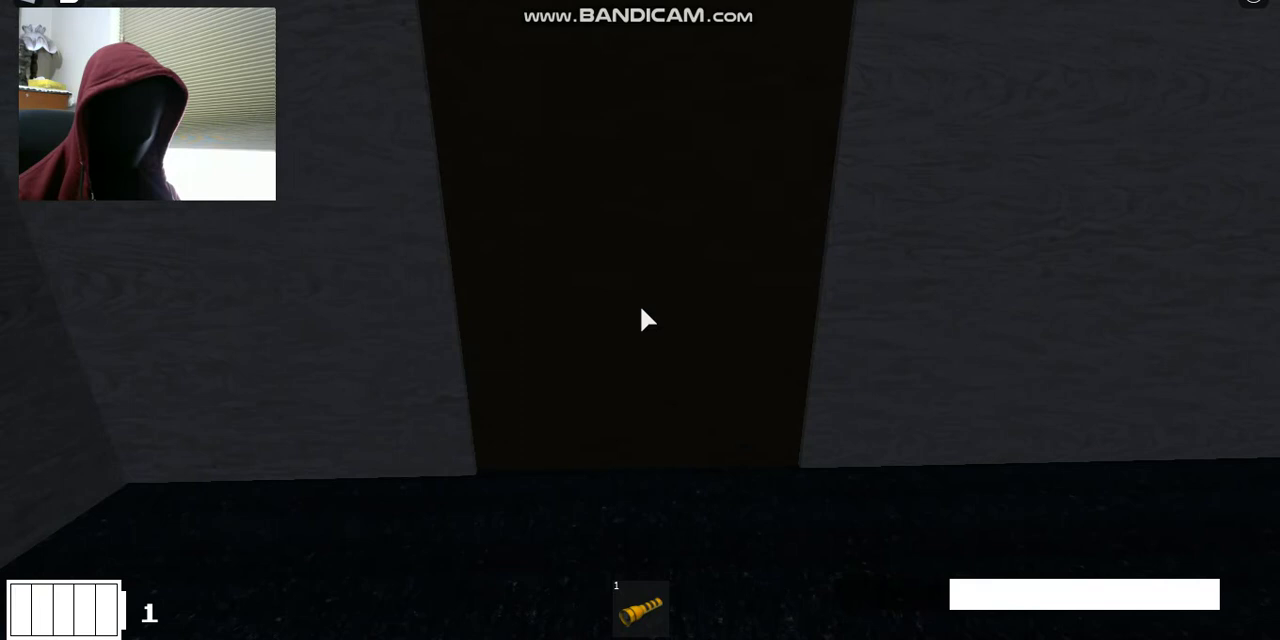
{"action": "key", "text": "w"}
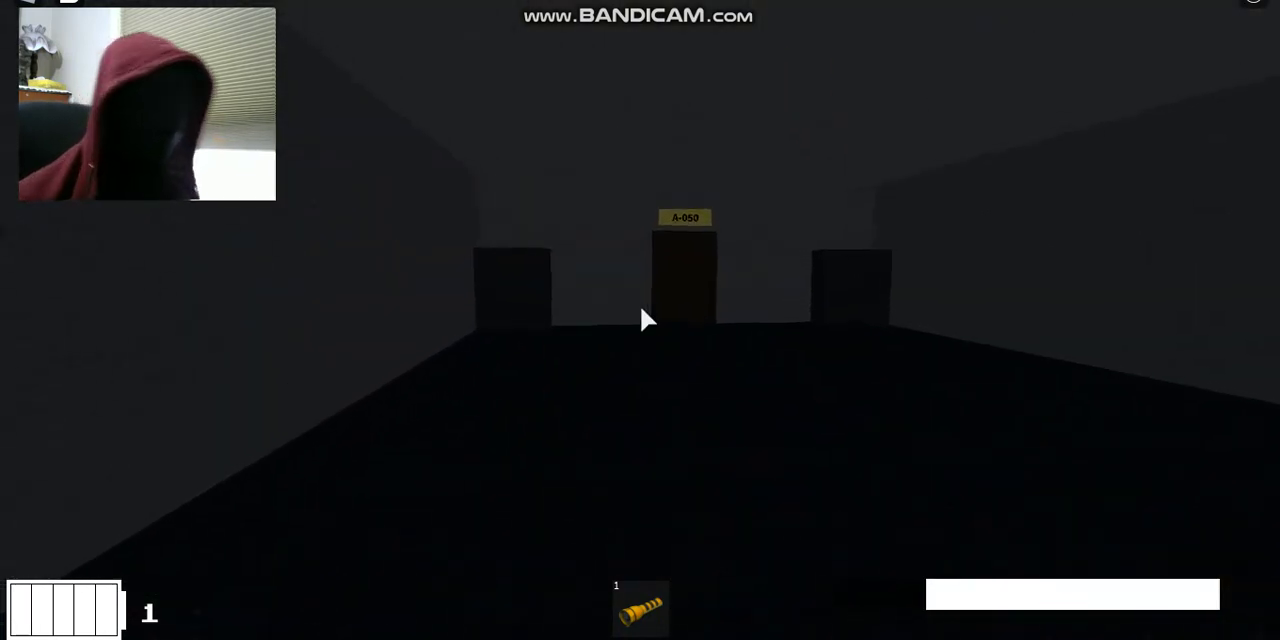
{"action": "key", "text": "w"}
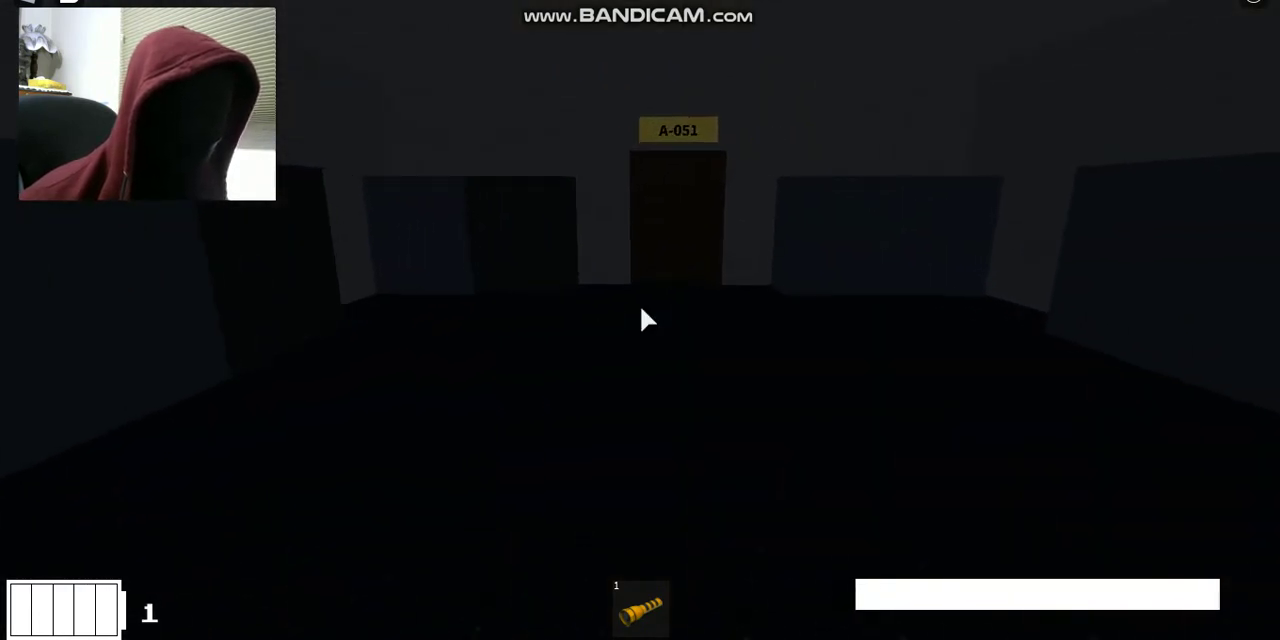
{"action": "left_click_drag", "start_coordinate": [645, 320], "coordinate": [645, 318]}
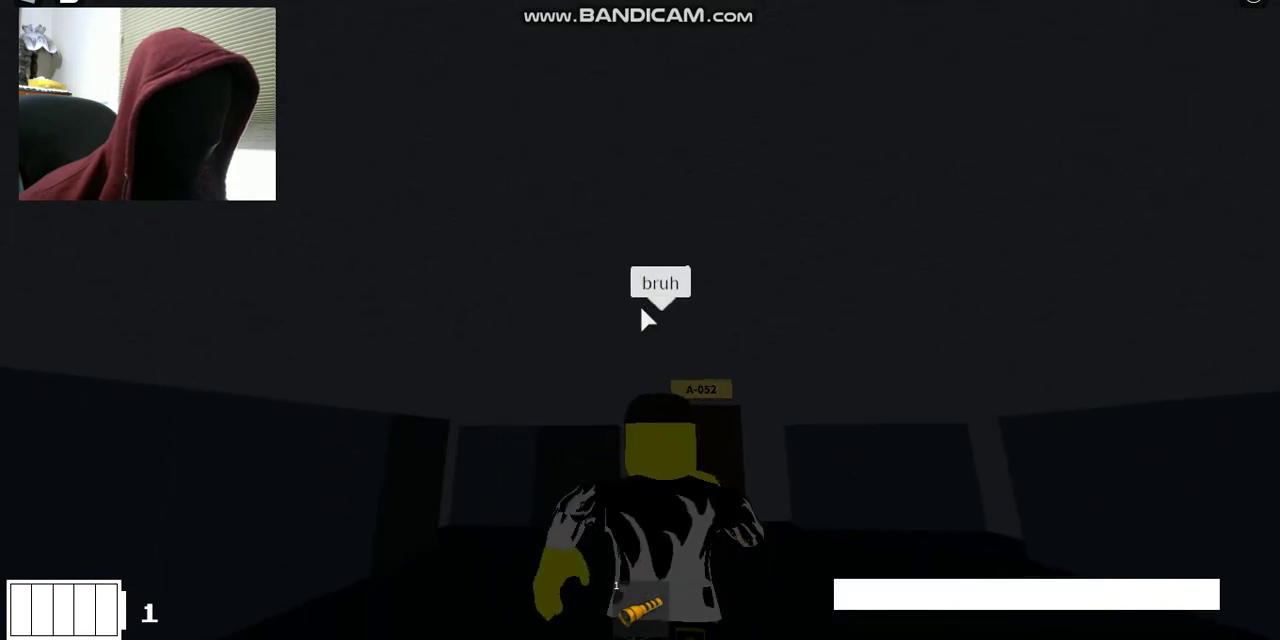
Step: Follow the other player through doors A-052 and A-053 and across the dark room
{"action": "key", "text": "w"}
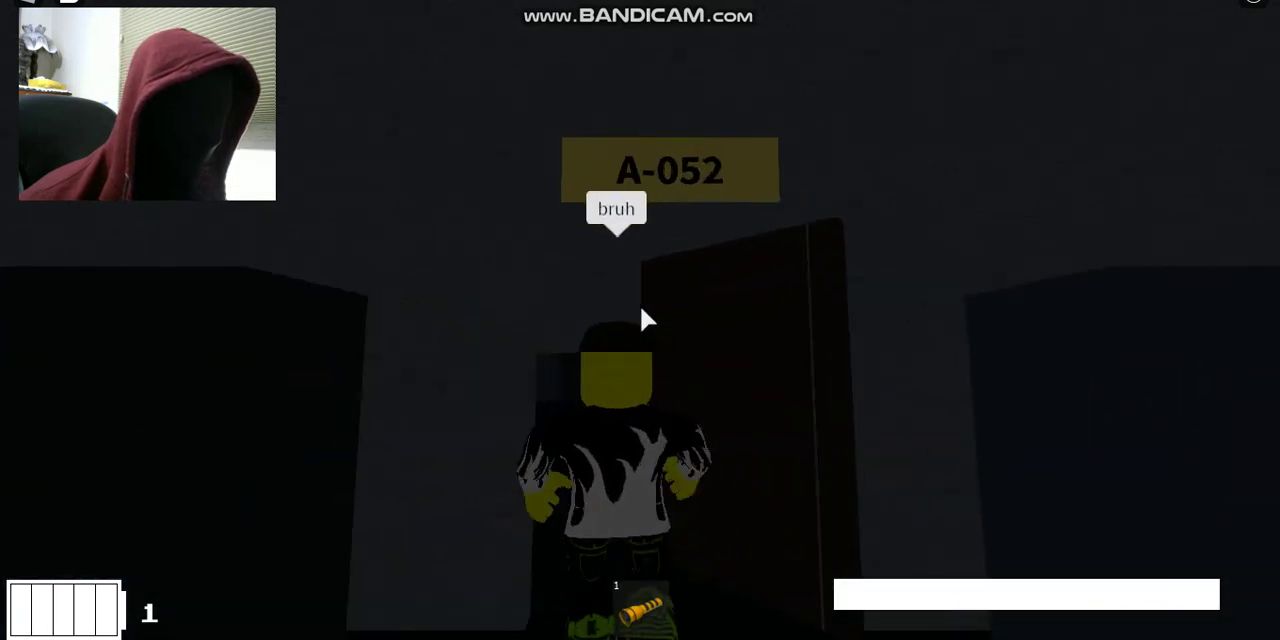
{"action": "key", "text": "w"}
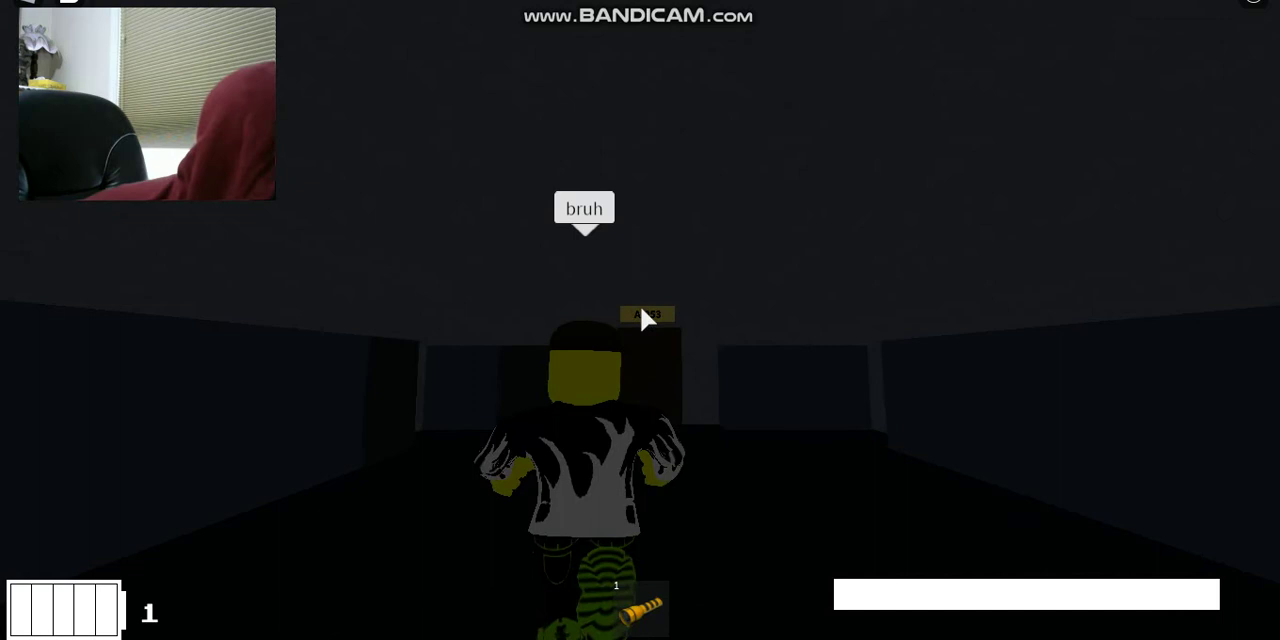
{"action": "key", "text": "w"}
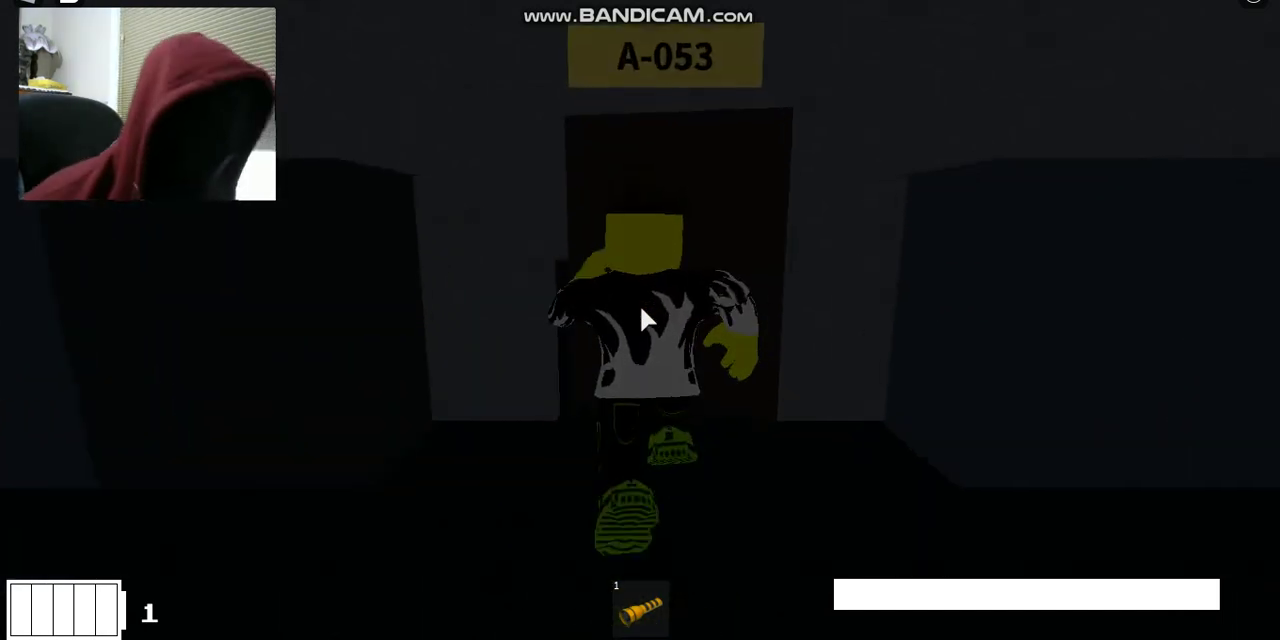
{"action": "key", "text": "w"}
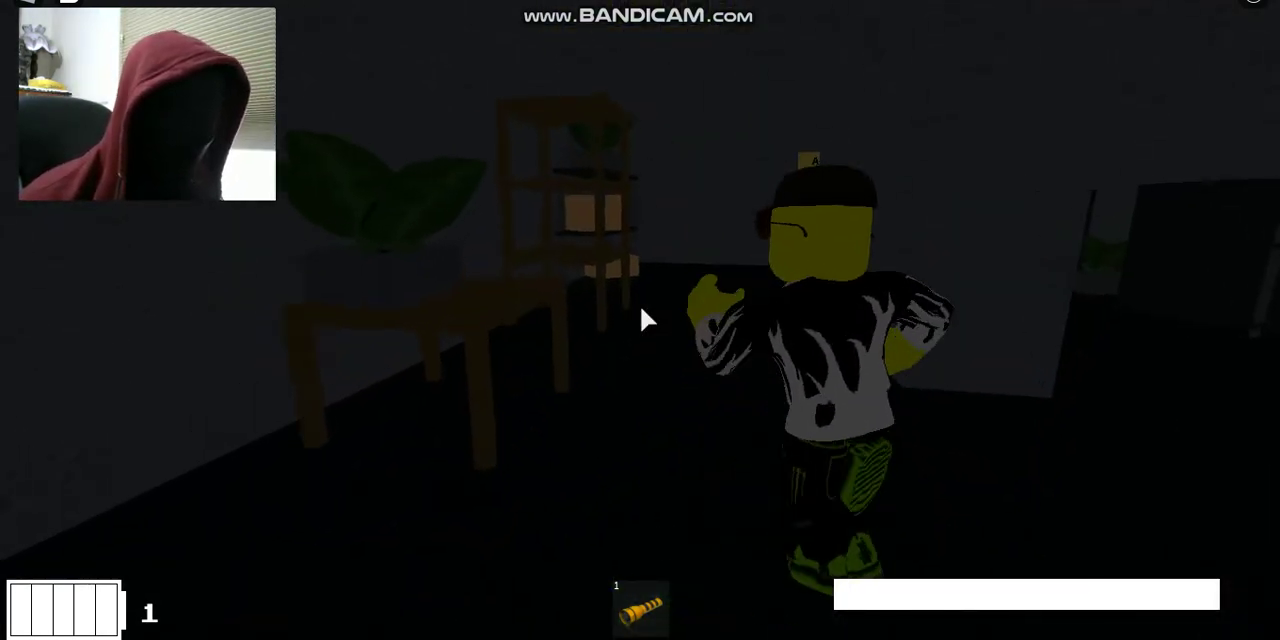
{"action": "key", "text": "w"}
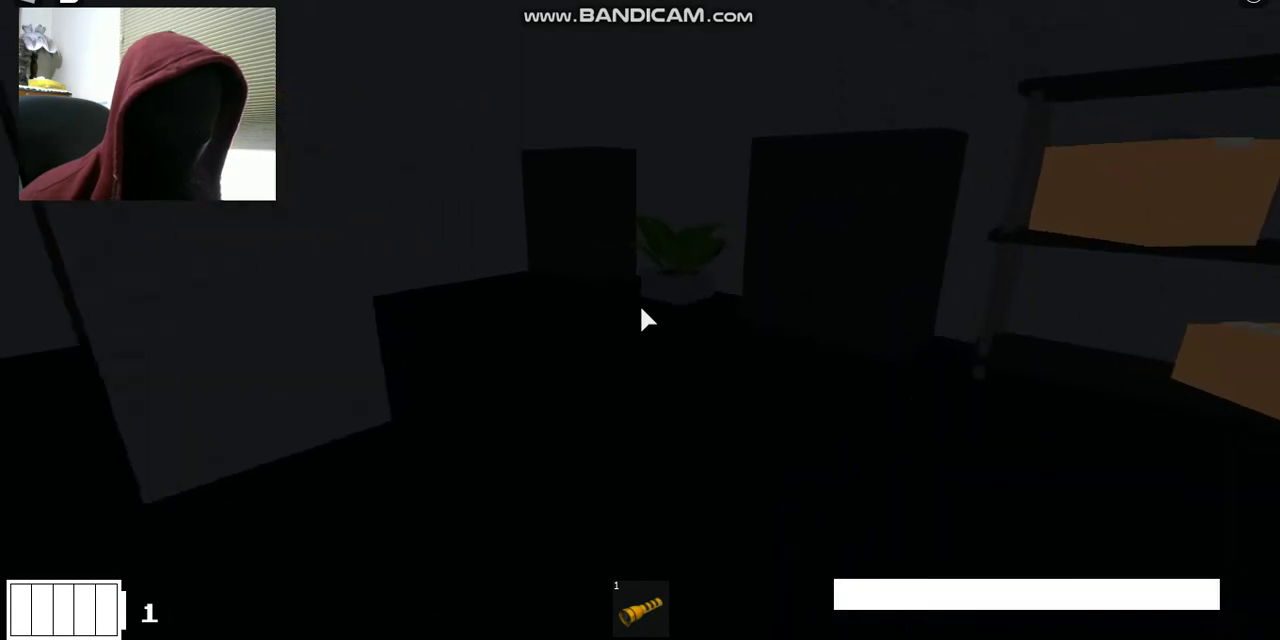
{"action": "key", "text": "w"}
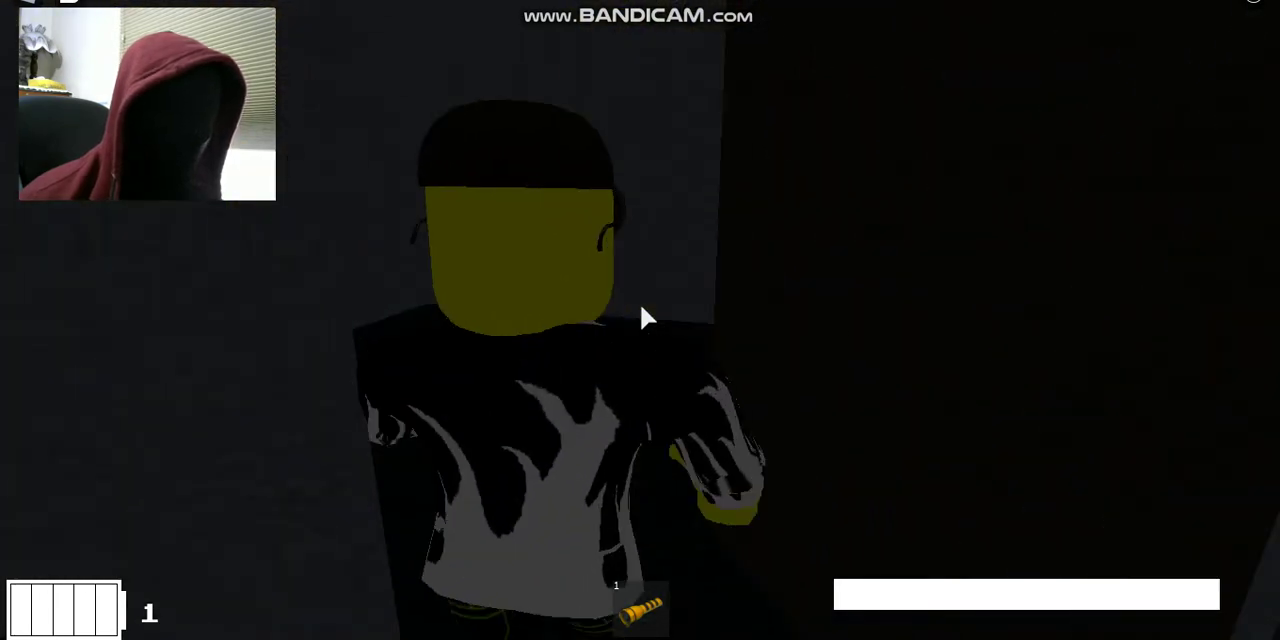
{"action": "key", "text": "w"}
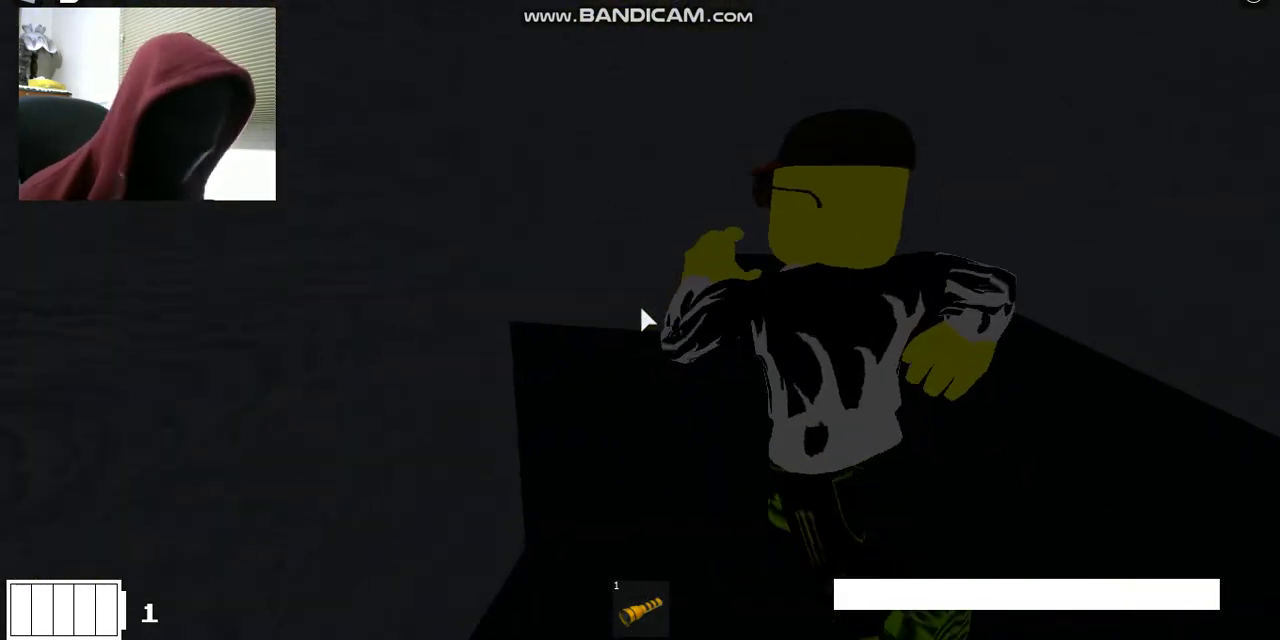
Step: Walk through doors A-055, A-056 and A-057 toward A-058
{"action": "key", "text": "w"}
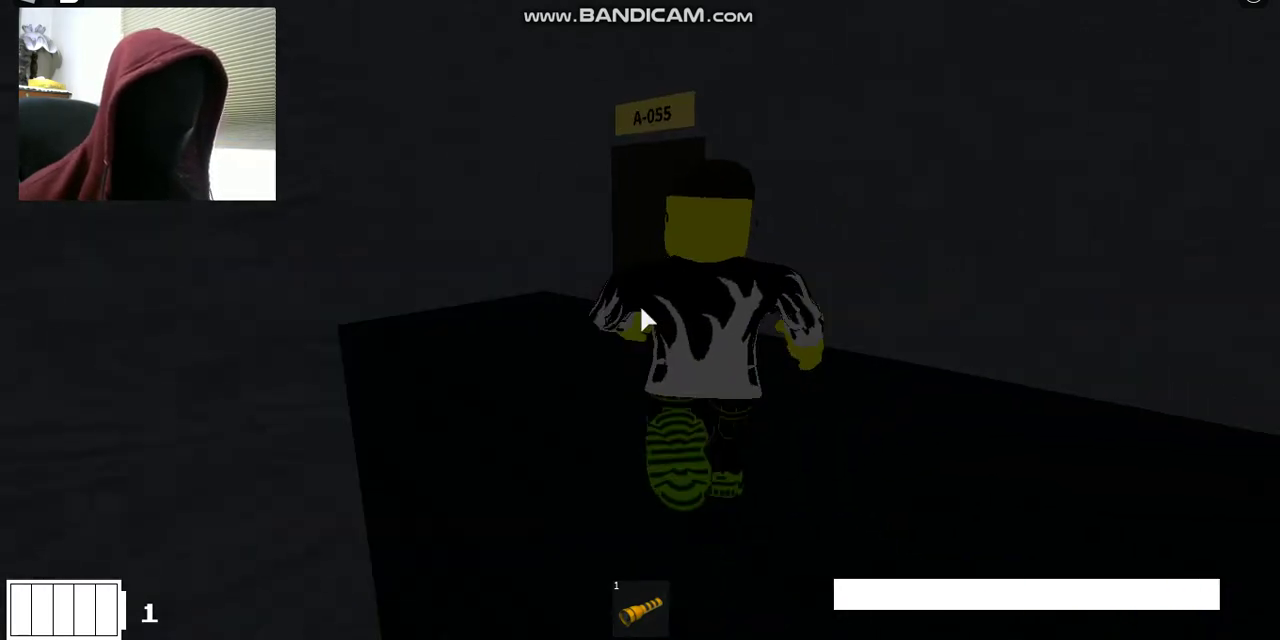
{"action": "key", "text": "w"}
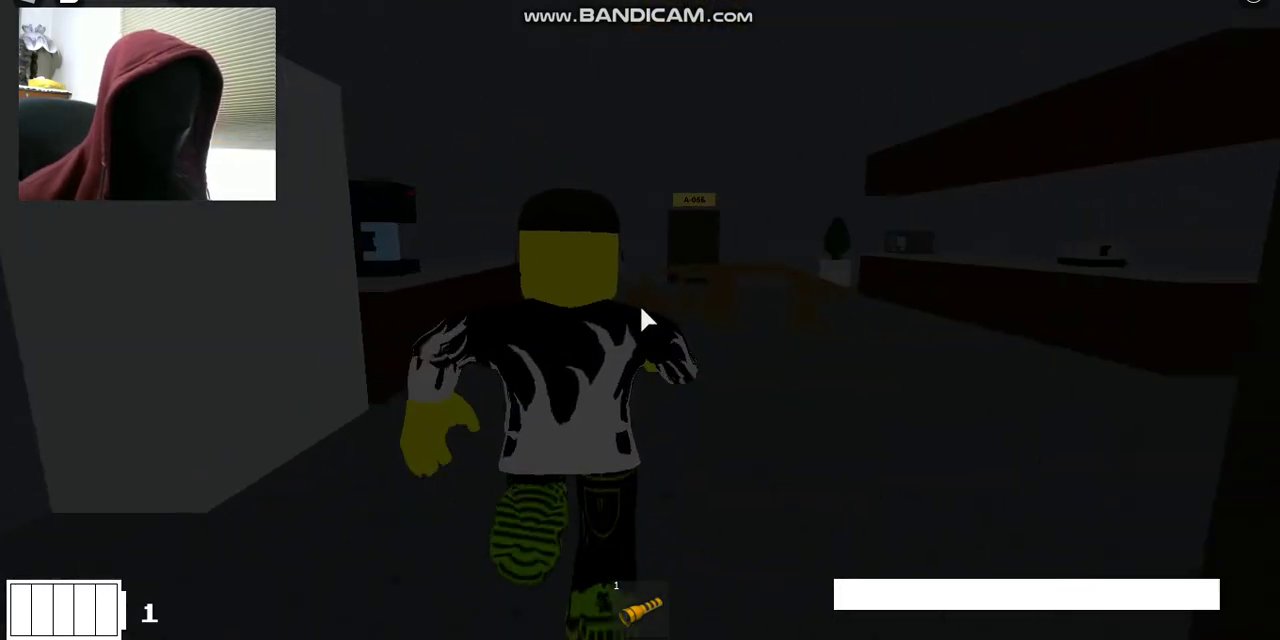
{"action": "key", "text": "w"}
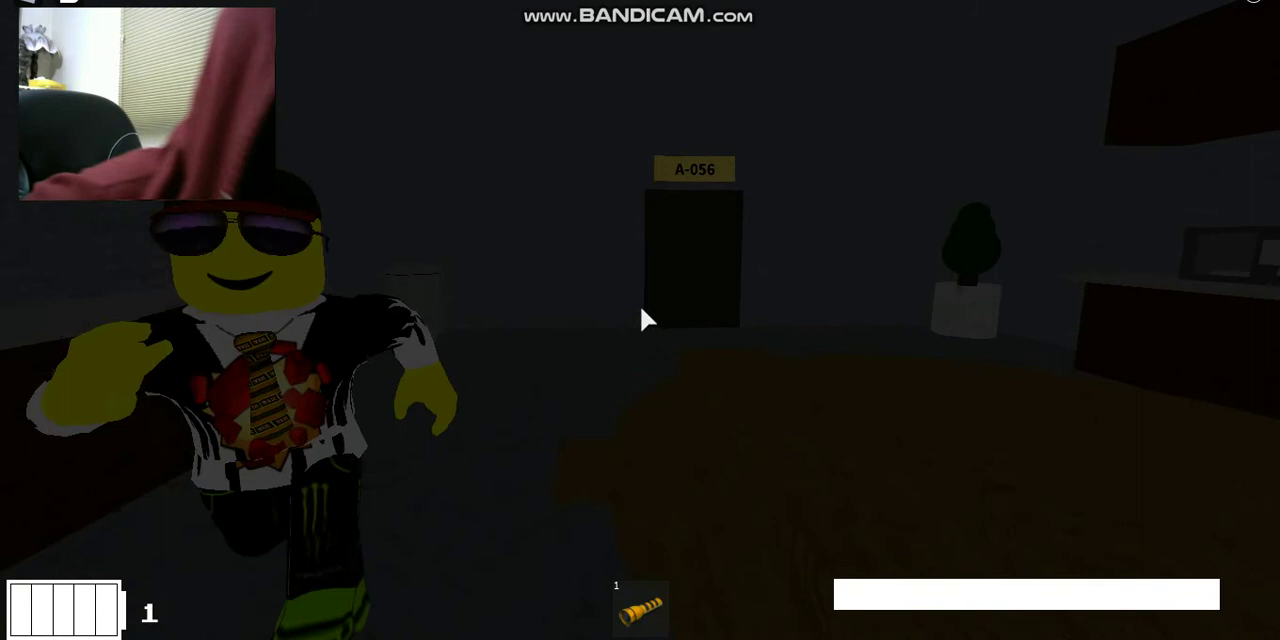
{"action": "key", "text": "w"}
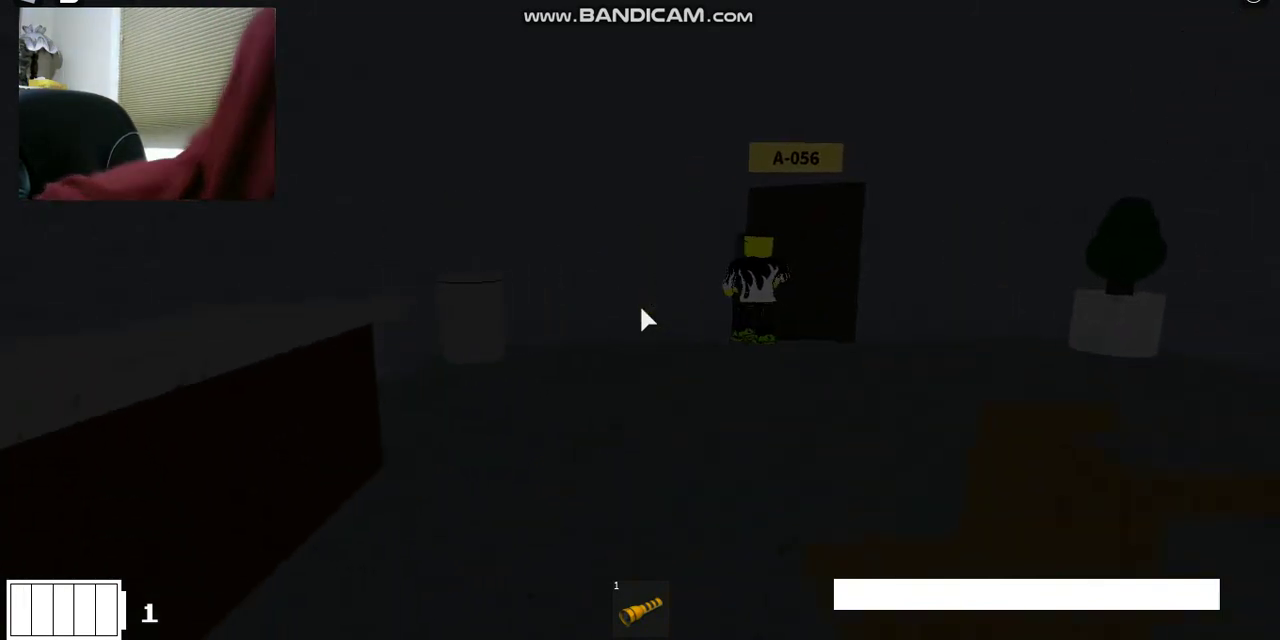
{"action": "key", "text": "w"}
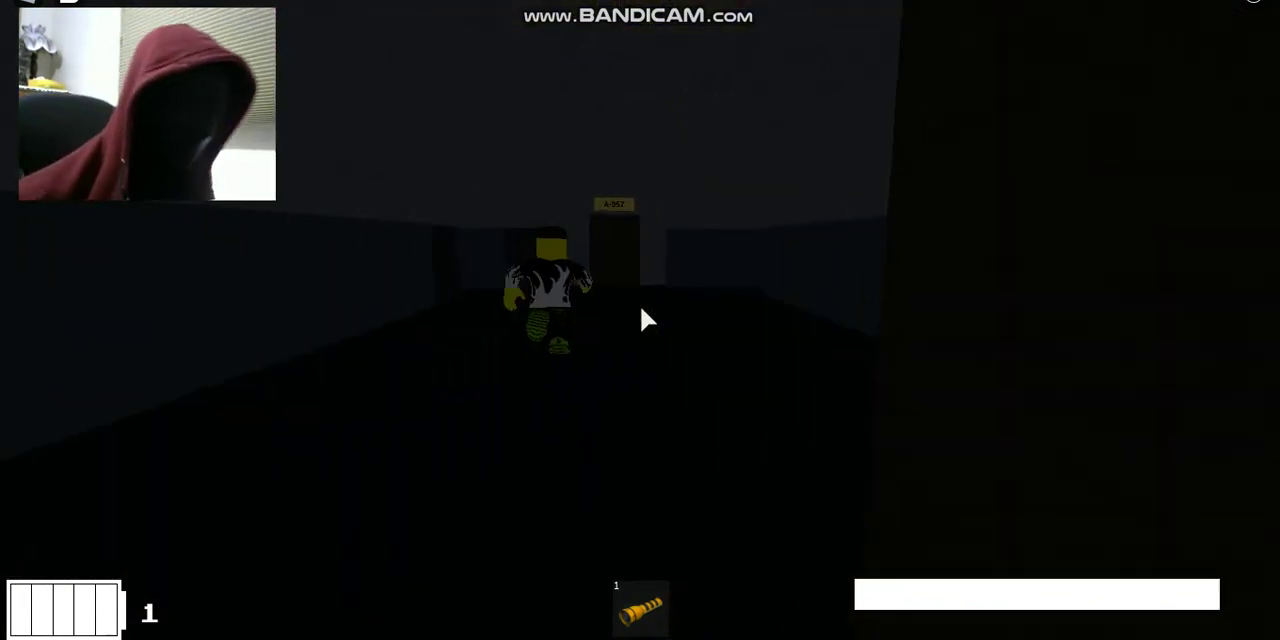
{"action": "key", "text": "w"}
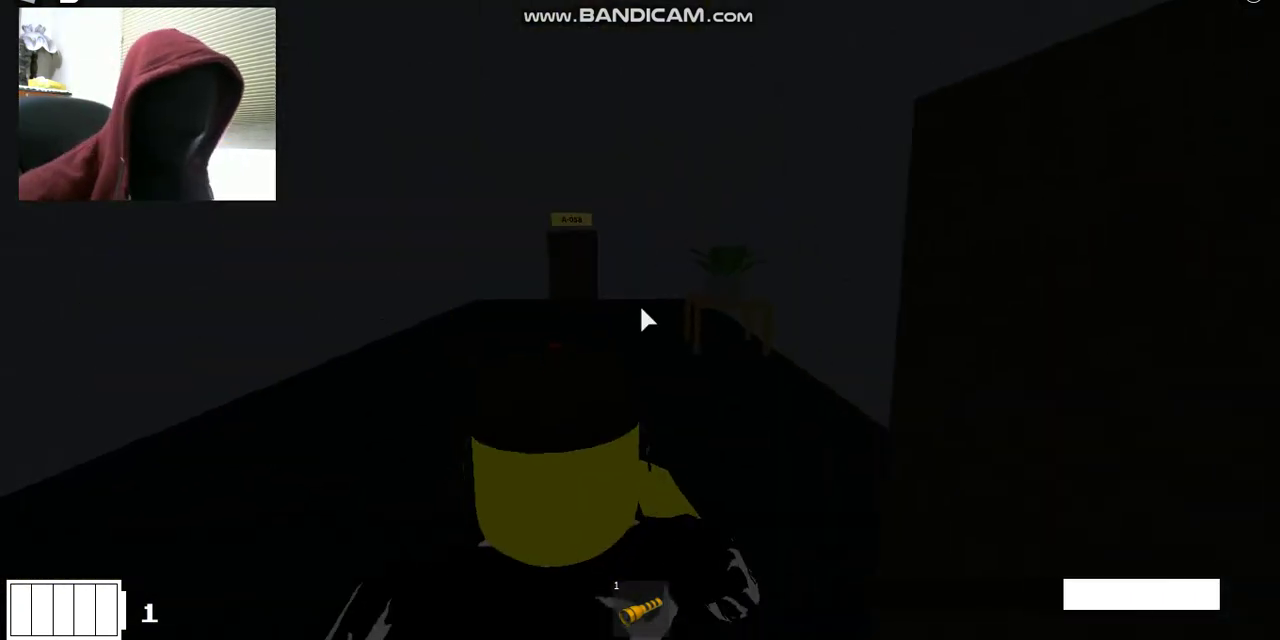
{"action": "key", "text": "w"}
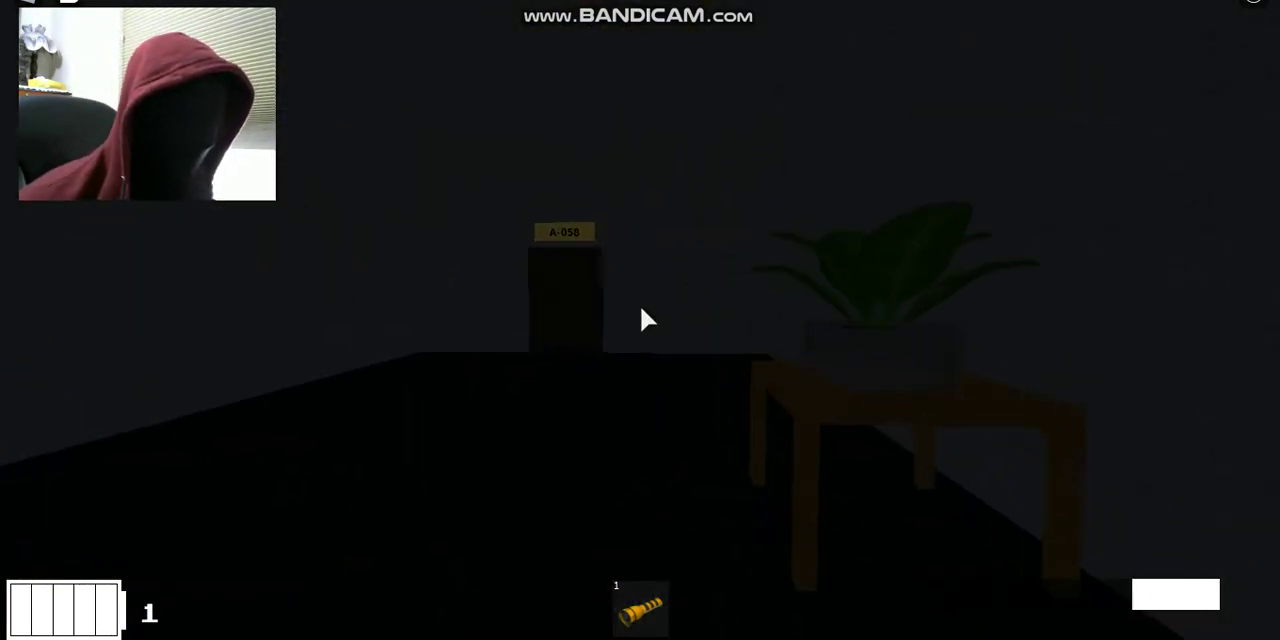
Step: Go through doors A-058, A-059 and A-060, heading toward A-061
{"action": "key", "text": "w"}
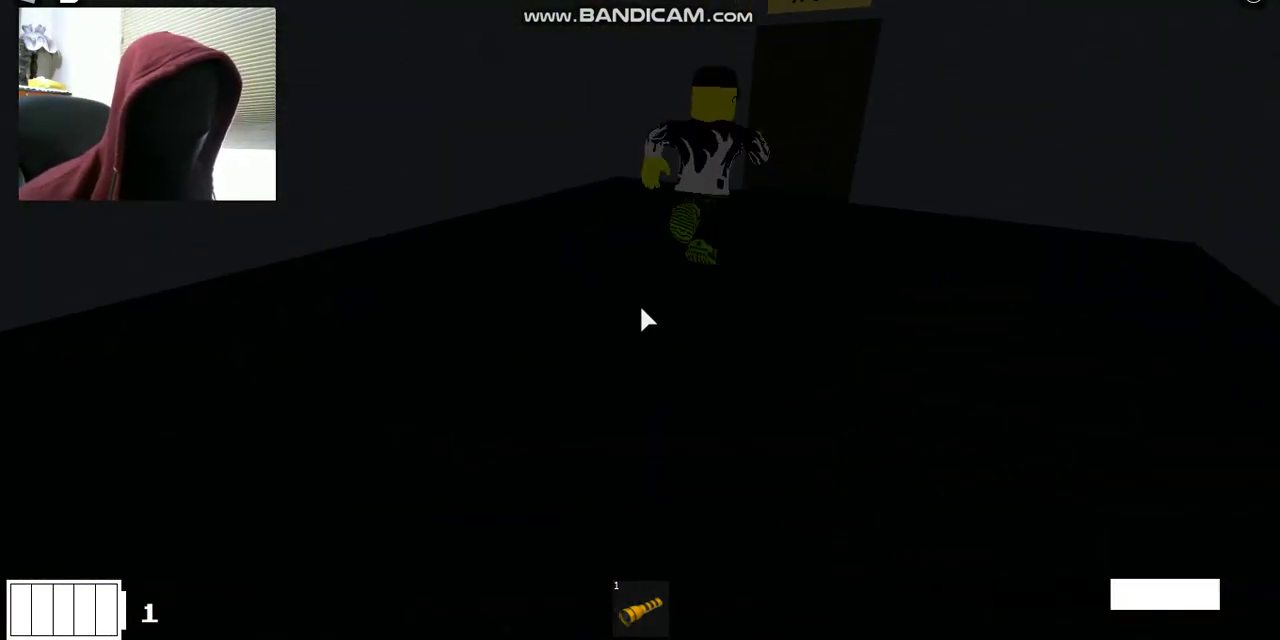
{"action": "key", "text": "w"}
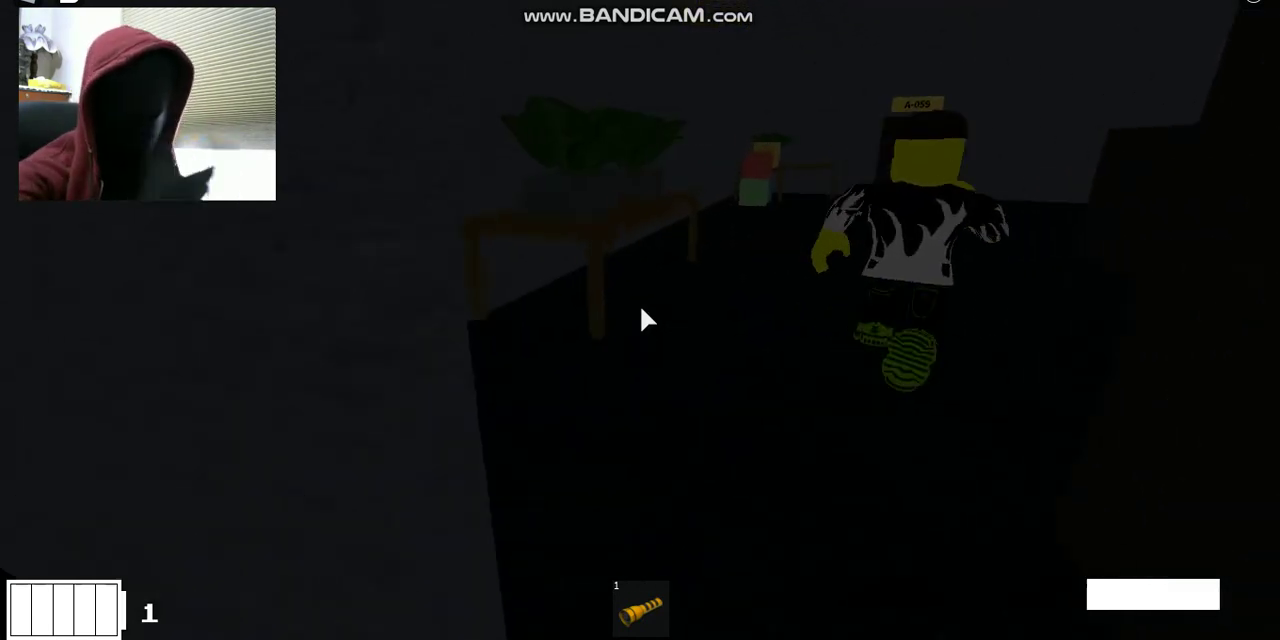
{"action": "key", "text": "w"}
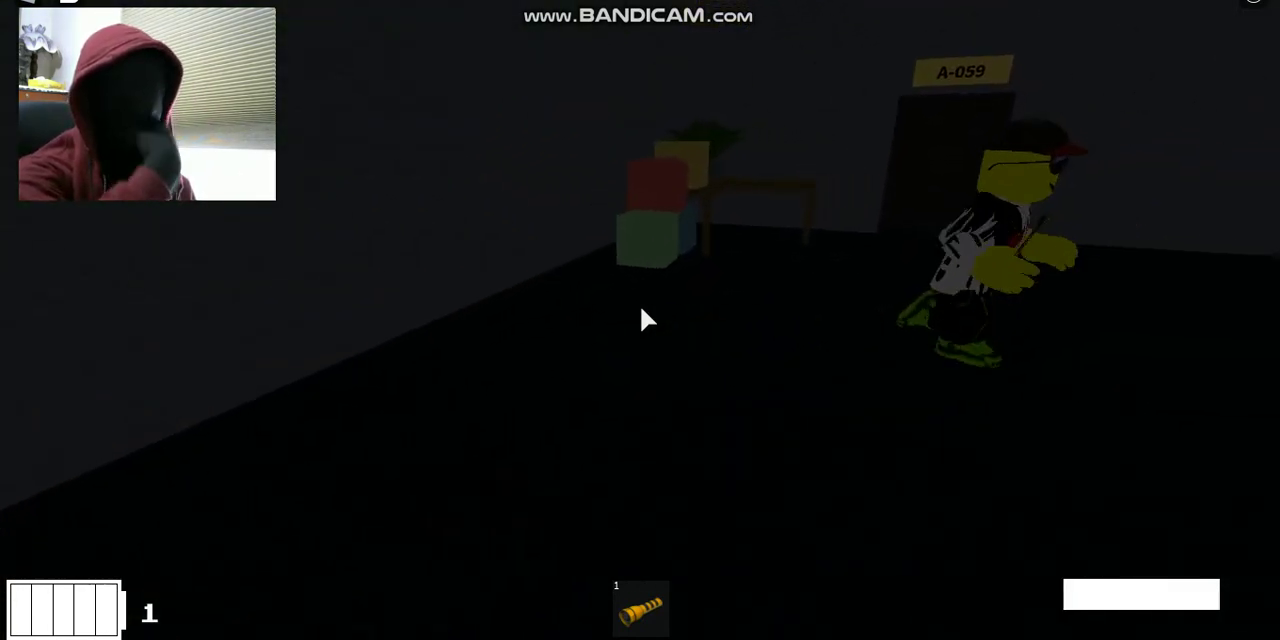
{"action": "key", "text": "w"}
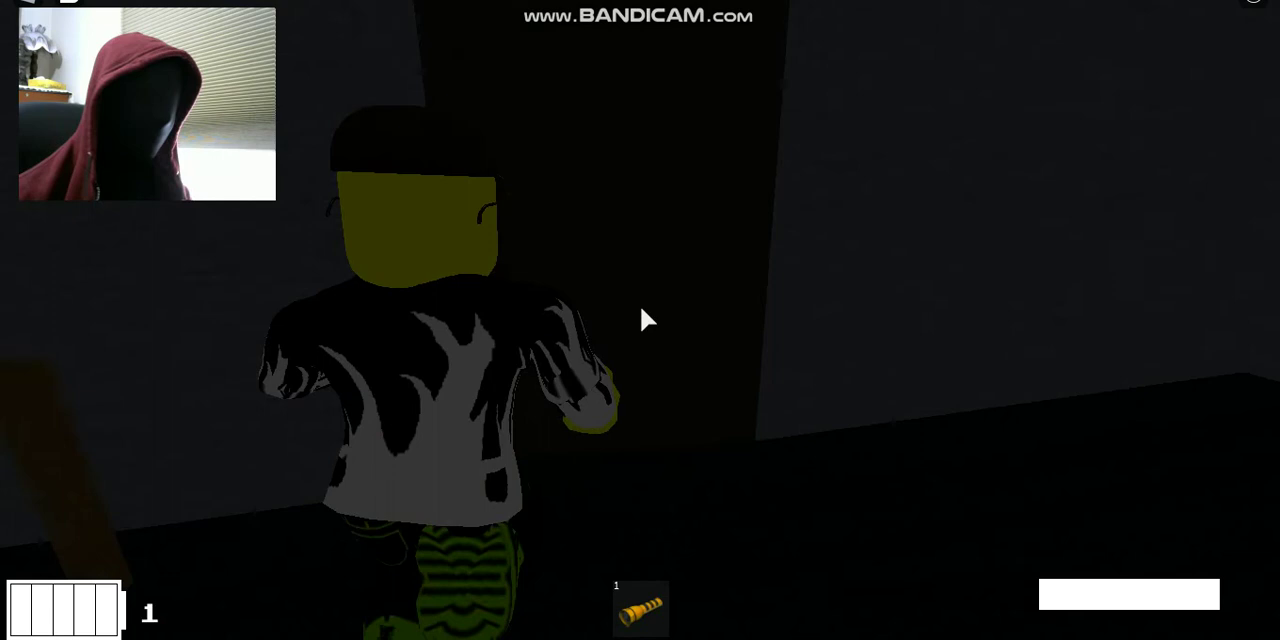
{"action": "key", "text": "w"}
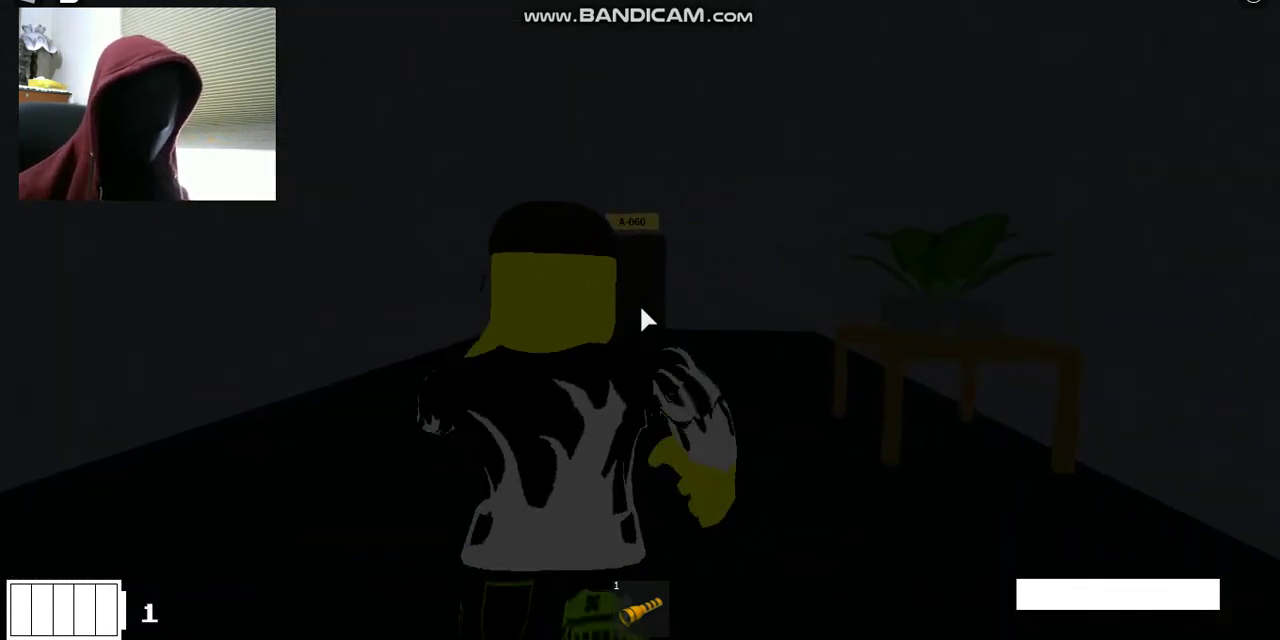
{"action": "key", "text": "w"}
{"action": "key", "text": "w"}
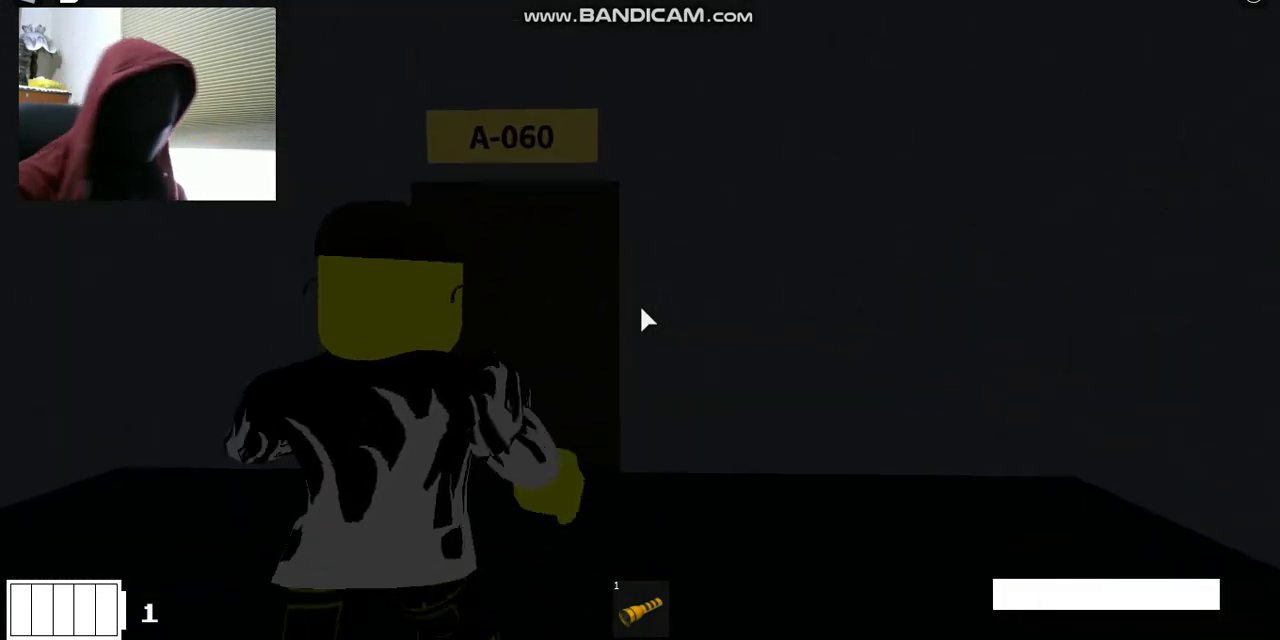
{"action": "key", "text": "w"}
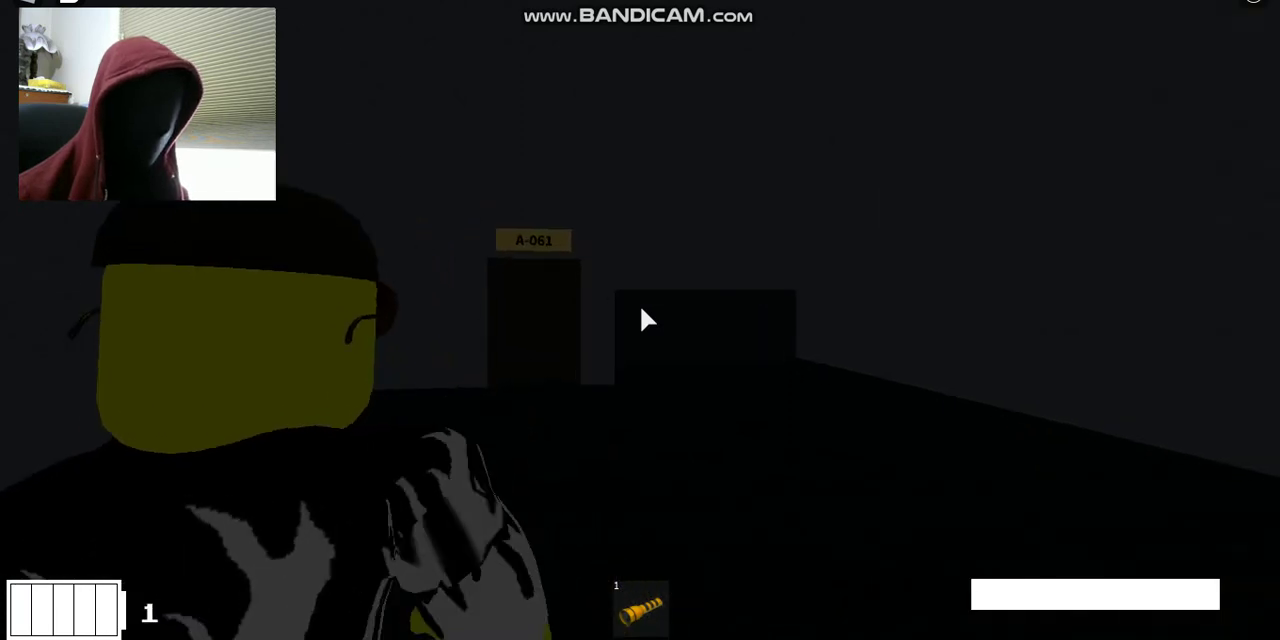
{"action": "key", "text": "w"}
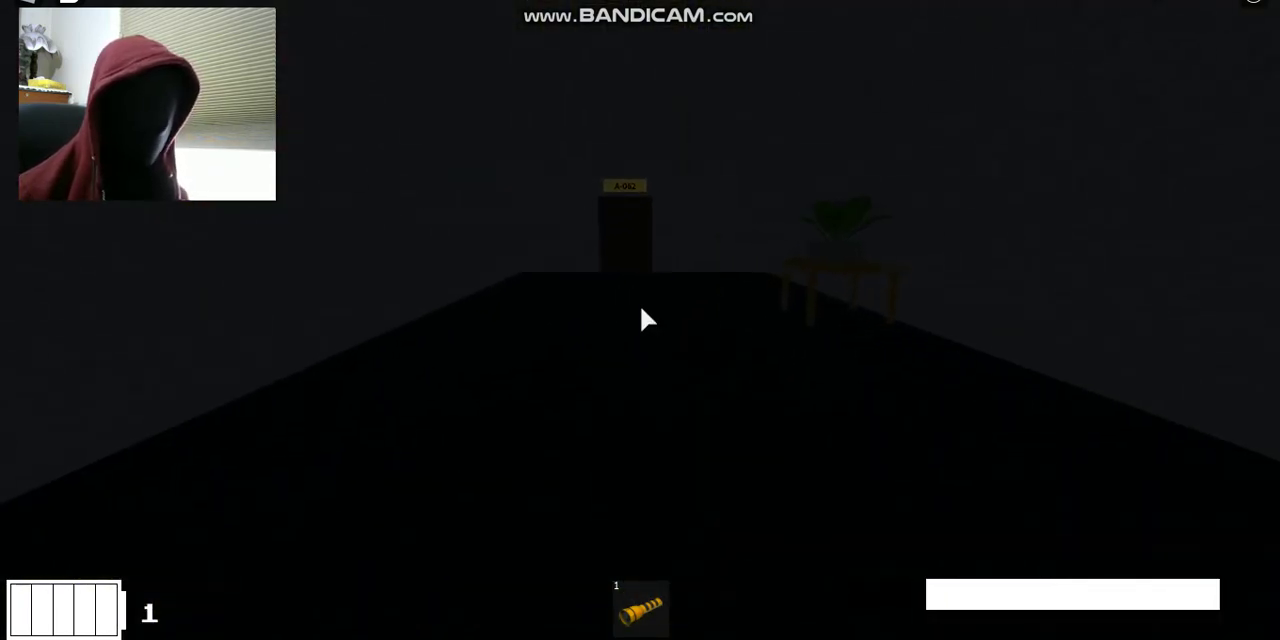
Step: Walk through door A-062, cross the pitch-dark rooms, and open door A-063
{"action": "key", "text": "w"}
{"action": "key", "text": "w"}
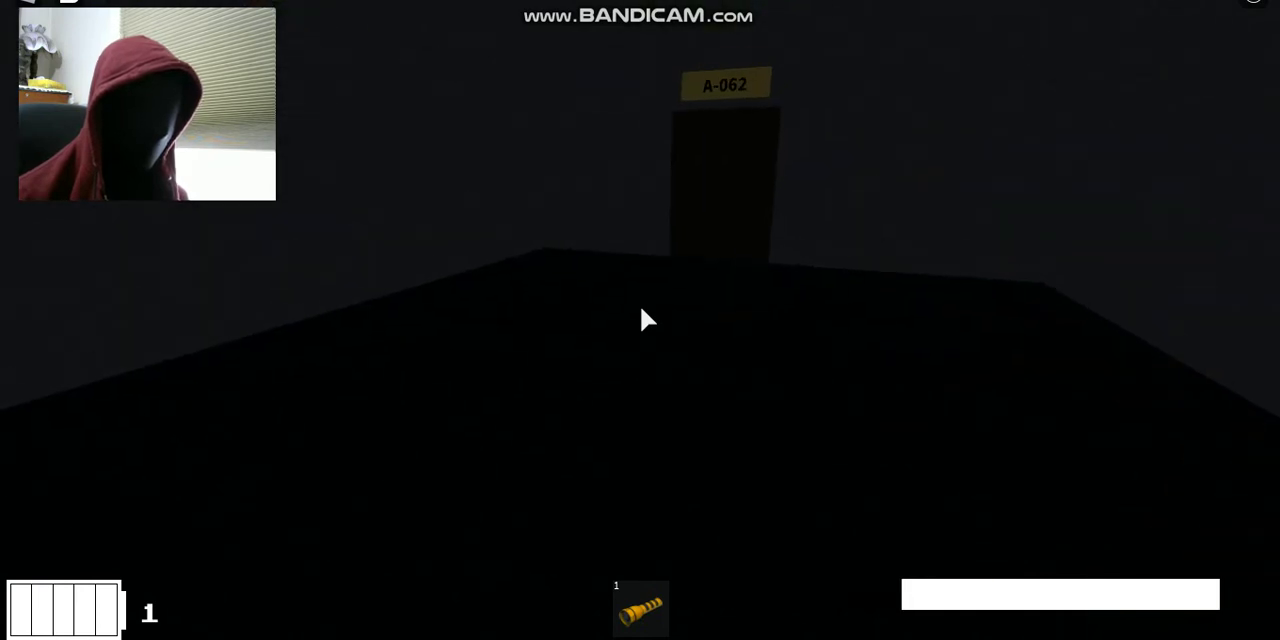
{"action": "key", "text": "w"}
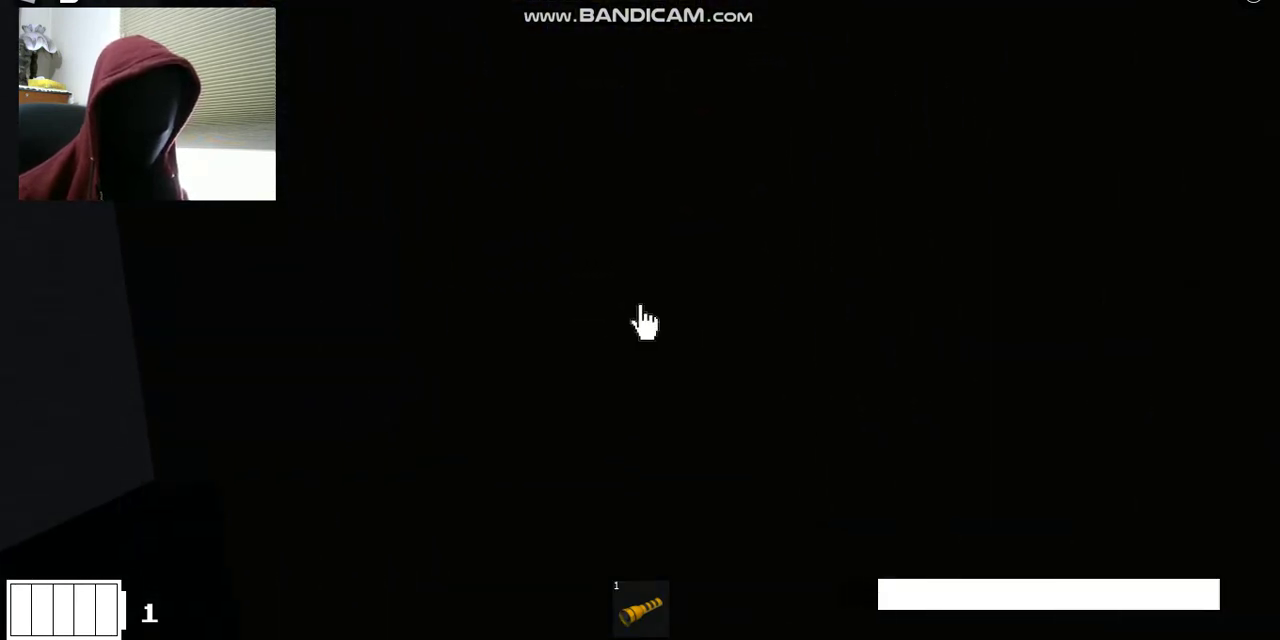
{"action": "key", "text": "w"}
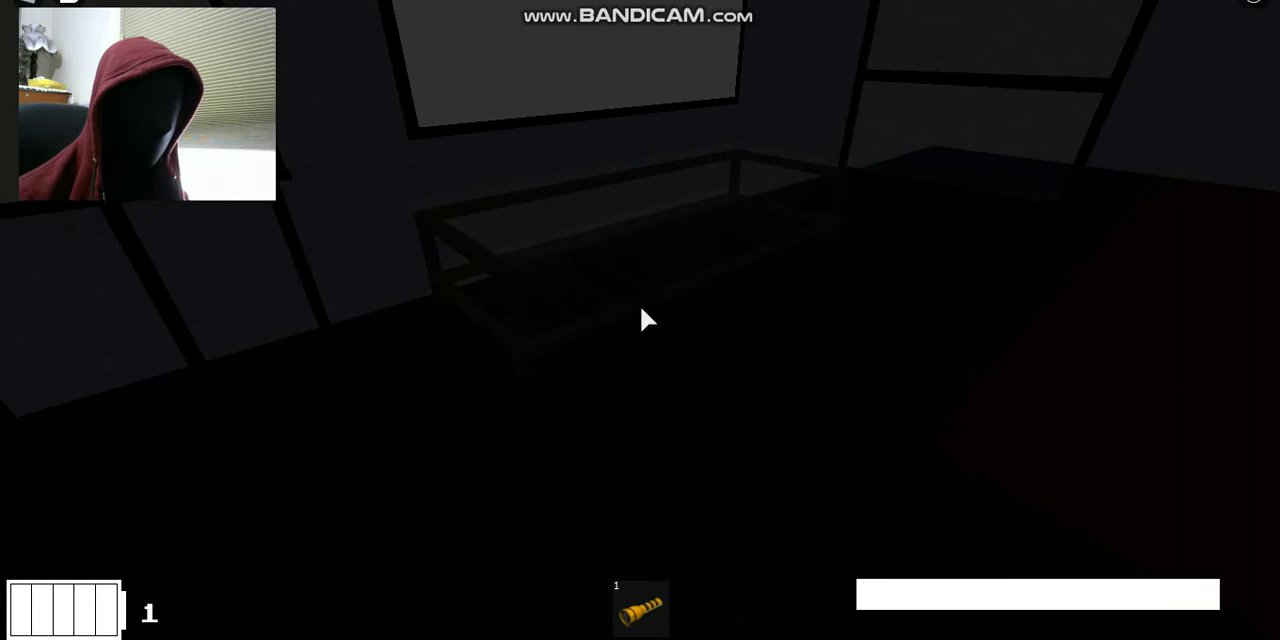
{"action": "key", "text": "w"}
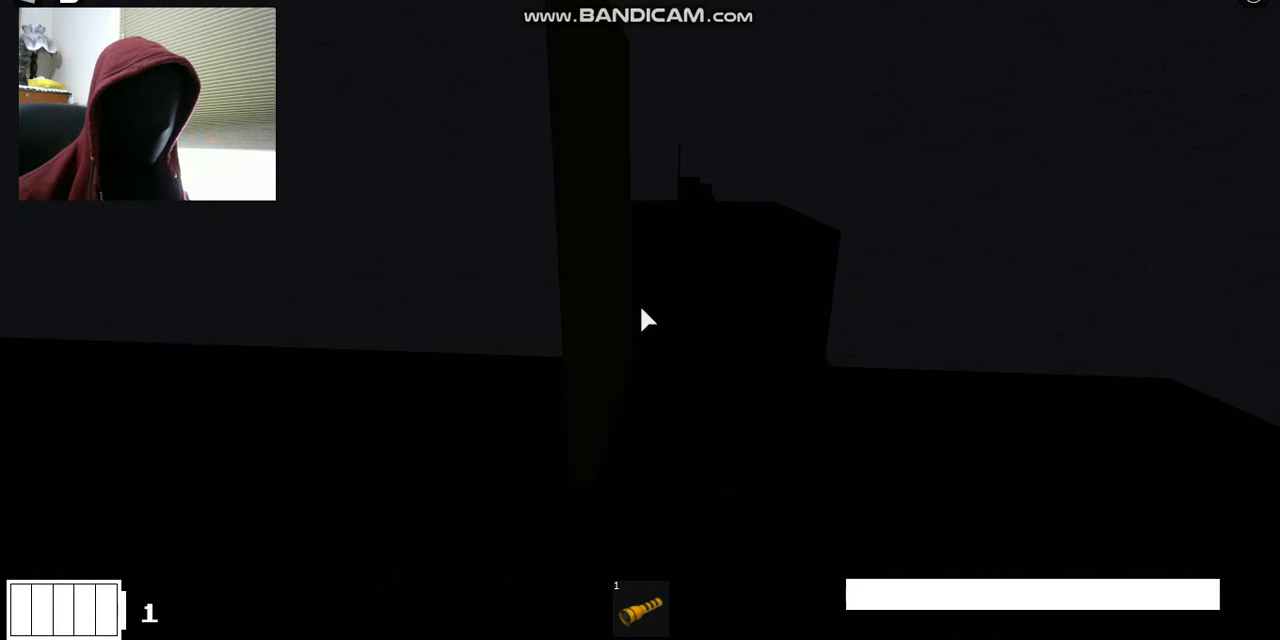
{"action": "key", "text": "w"}
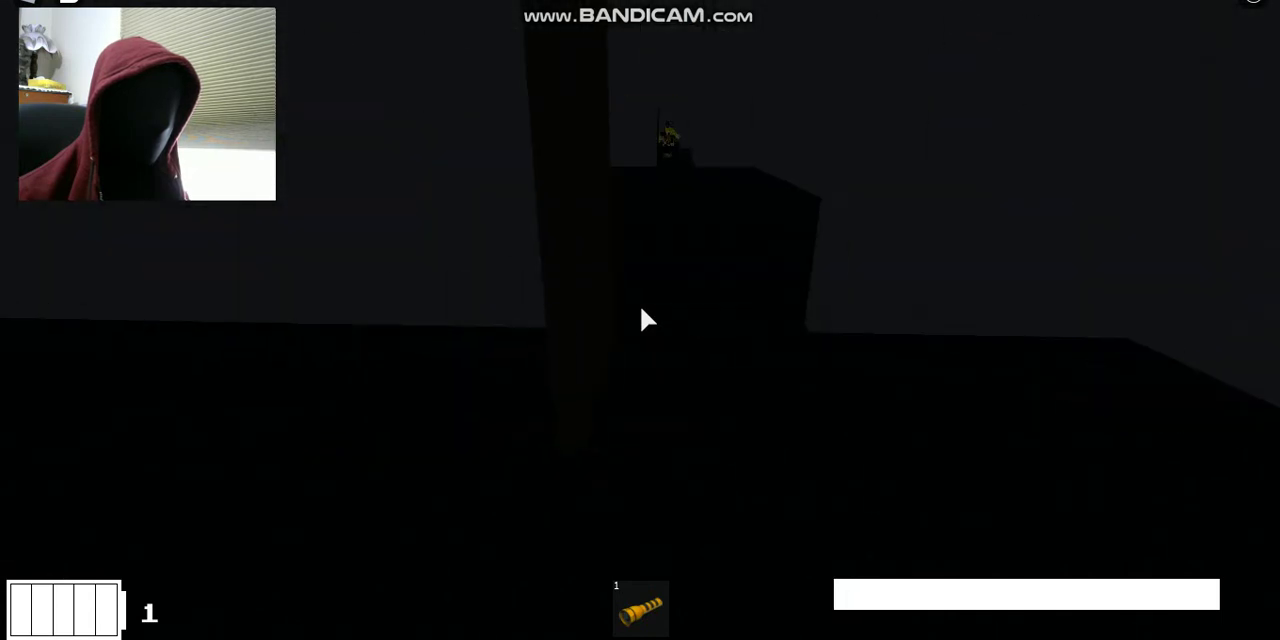
{"action": "key", "text": "w"}
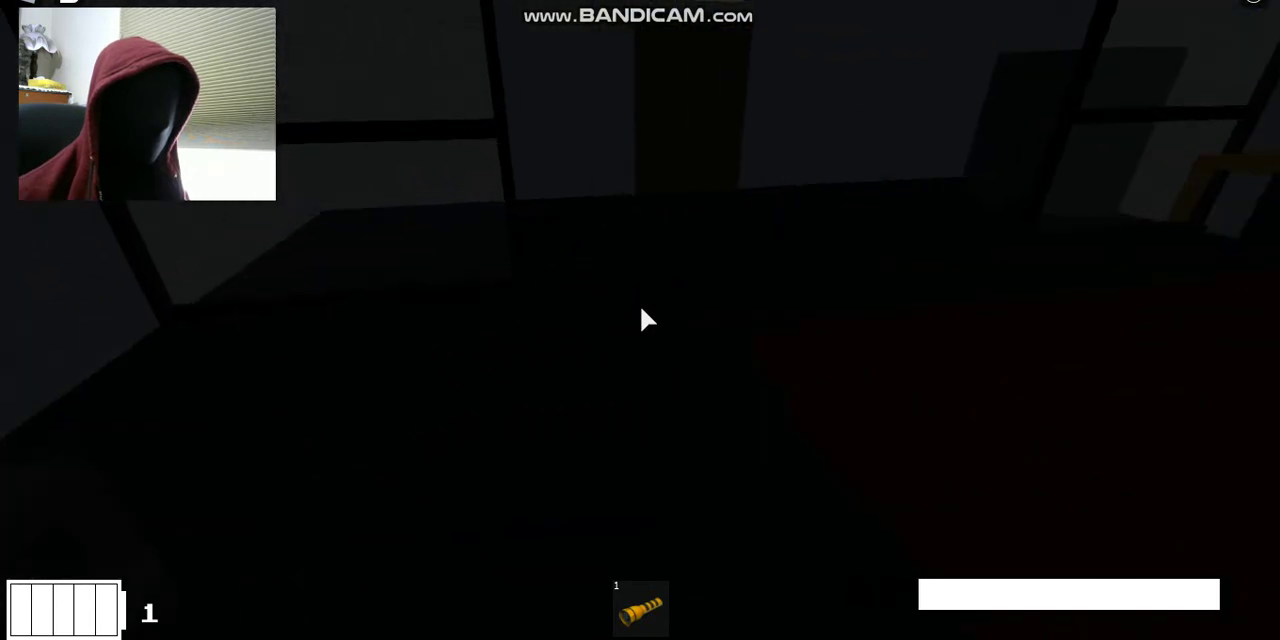
{"action": "key", "text": "w"}
{"action": "left_click", "coordinate": [645, 320]}
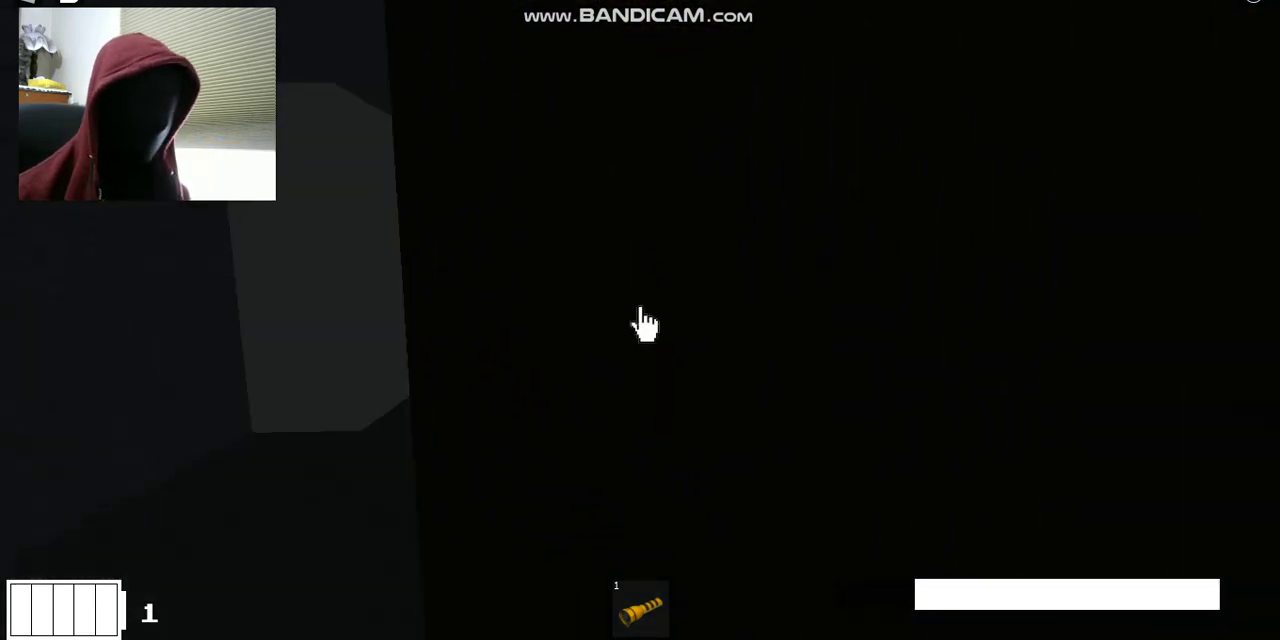
Step: Open doors A-064 and A-065 and walk through both of them
{"action": "left_click", "coordinate": [645, 325]}
{"action": "key", "text": "w"}
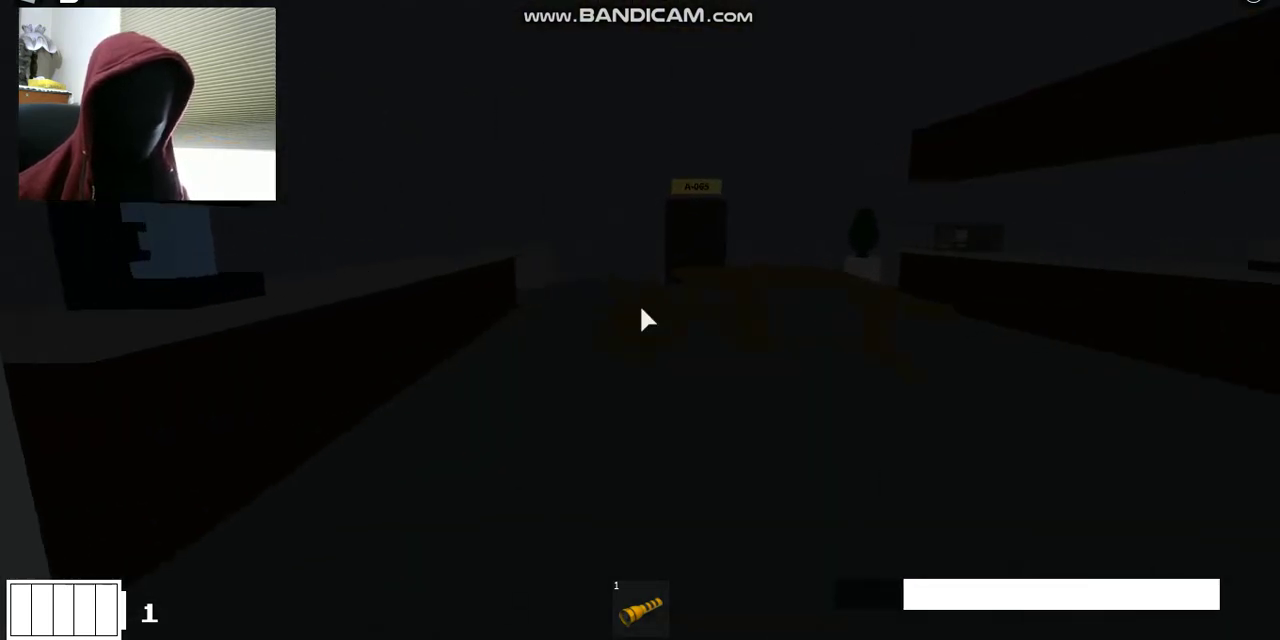
{"action": "key", "text": "w"}
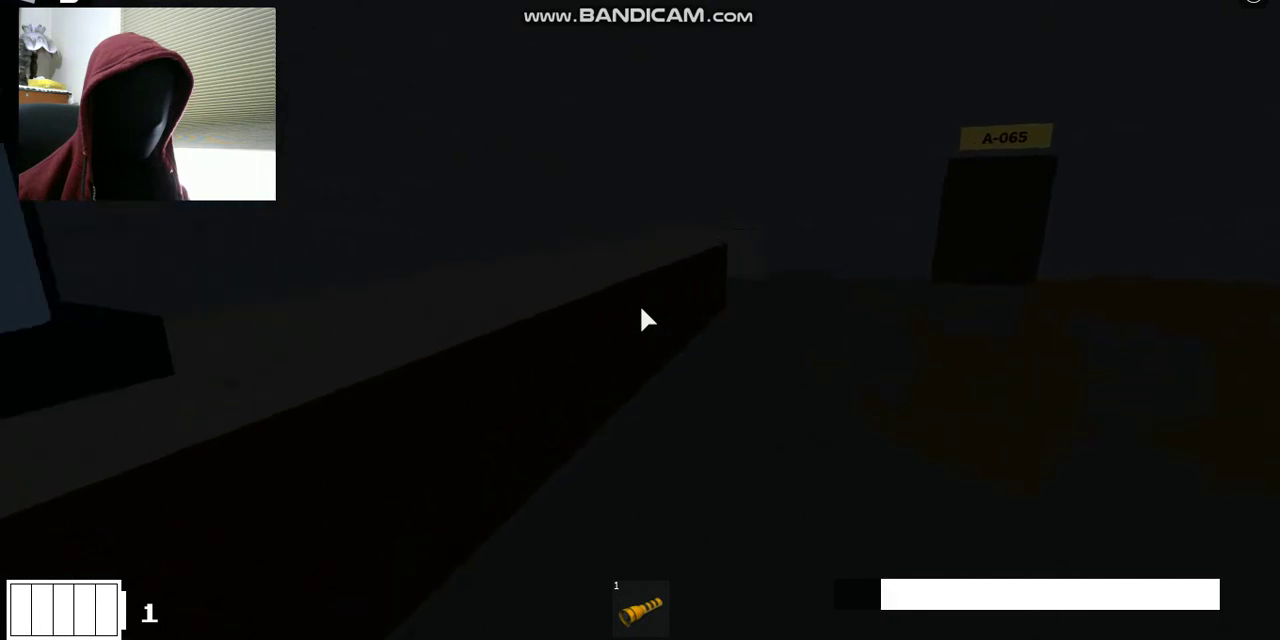
{"action": "key", "text": "w"}
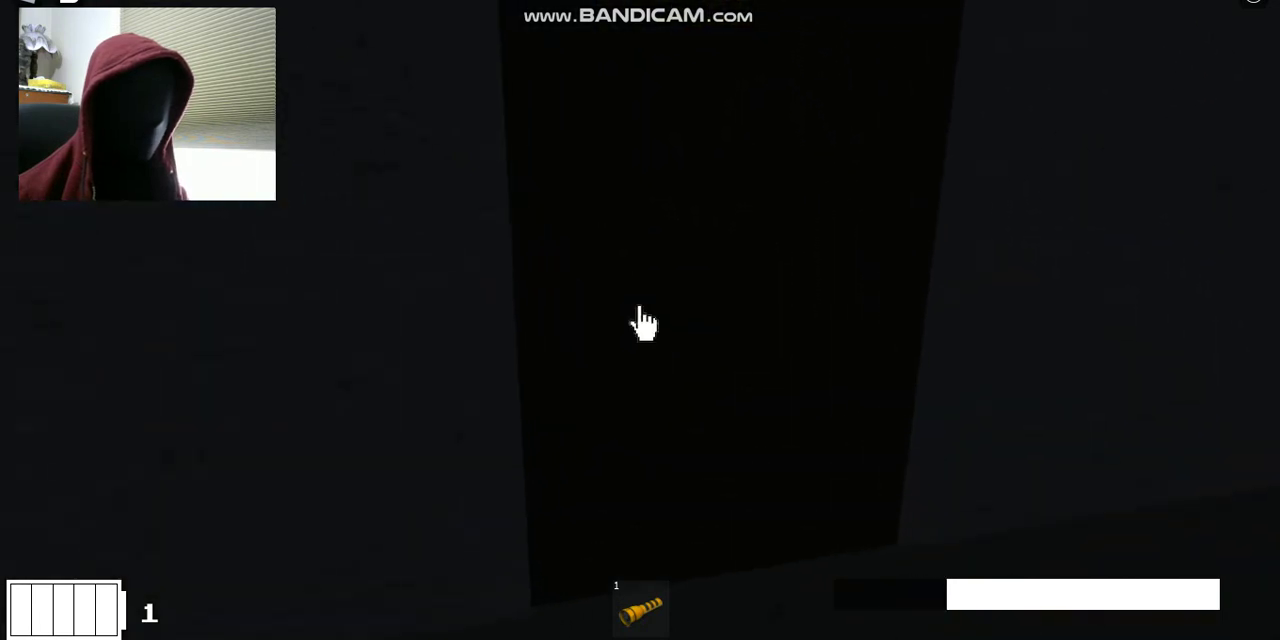
{"action": "left_click", "coordinate": [645, 325]}
{"action": "key", "text": "w"}
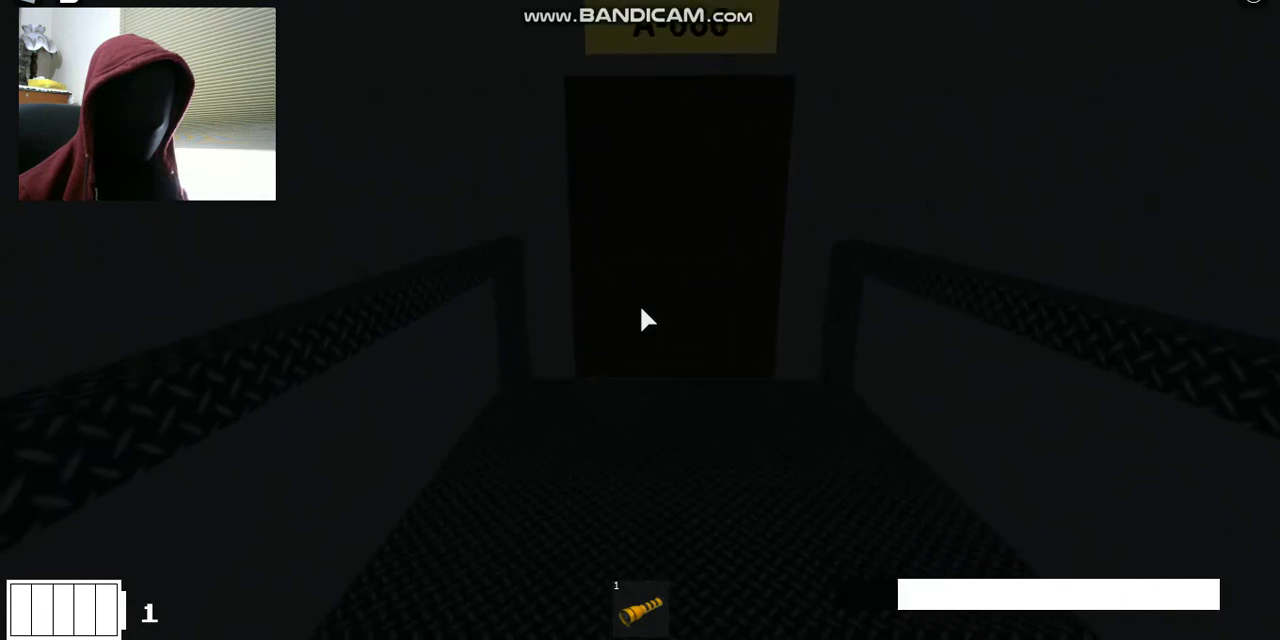
Step: Get through door A-066 and cross the dark office room toward door A-067
{"action": "key", "text": "w"}
{"action": "left_click", "coordinate": [645, 322]}
{"action": "key", "text": "w"}
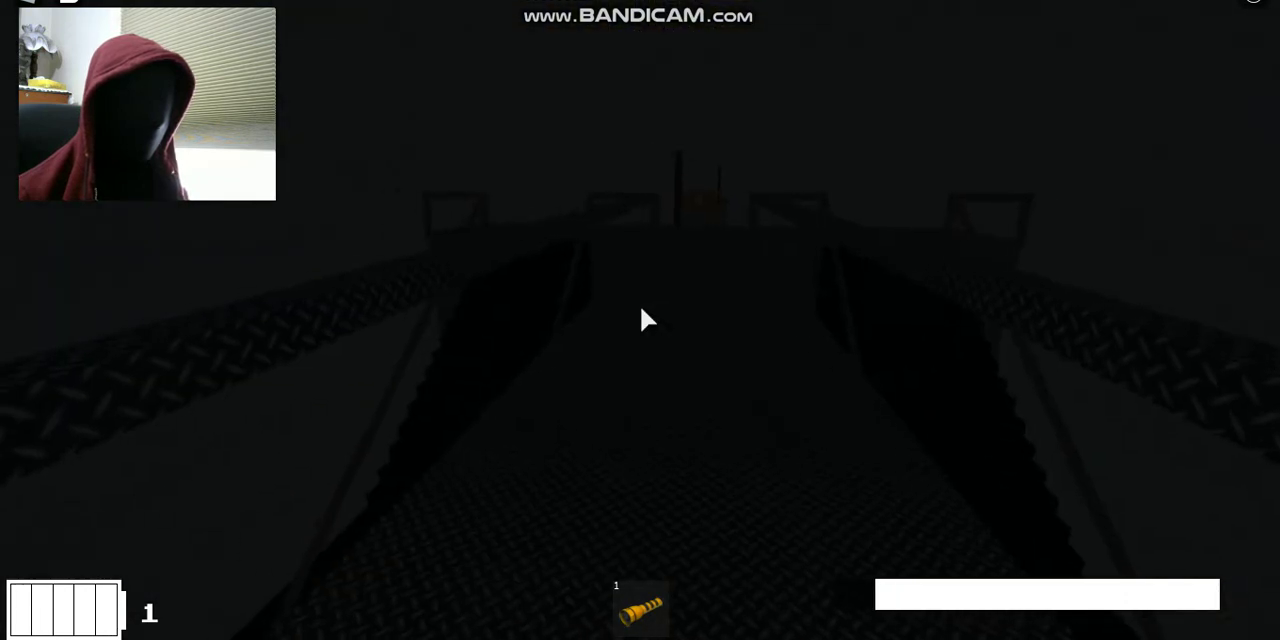
{"action": "key", "text": "w"}
{"action": "key", "text": "w"}
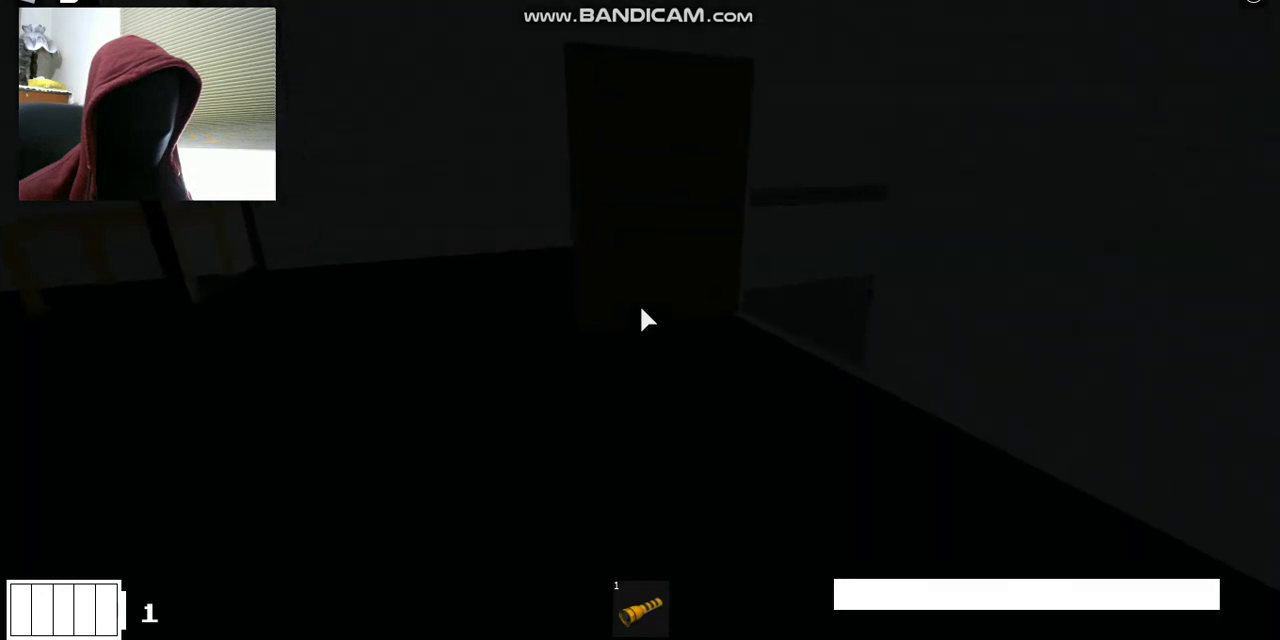
{"action": "key", "text": "w"}
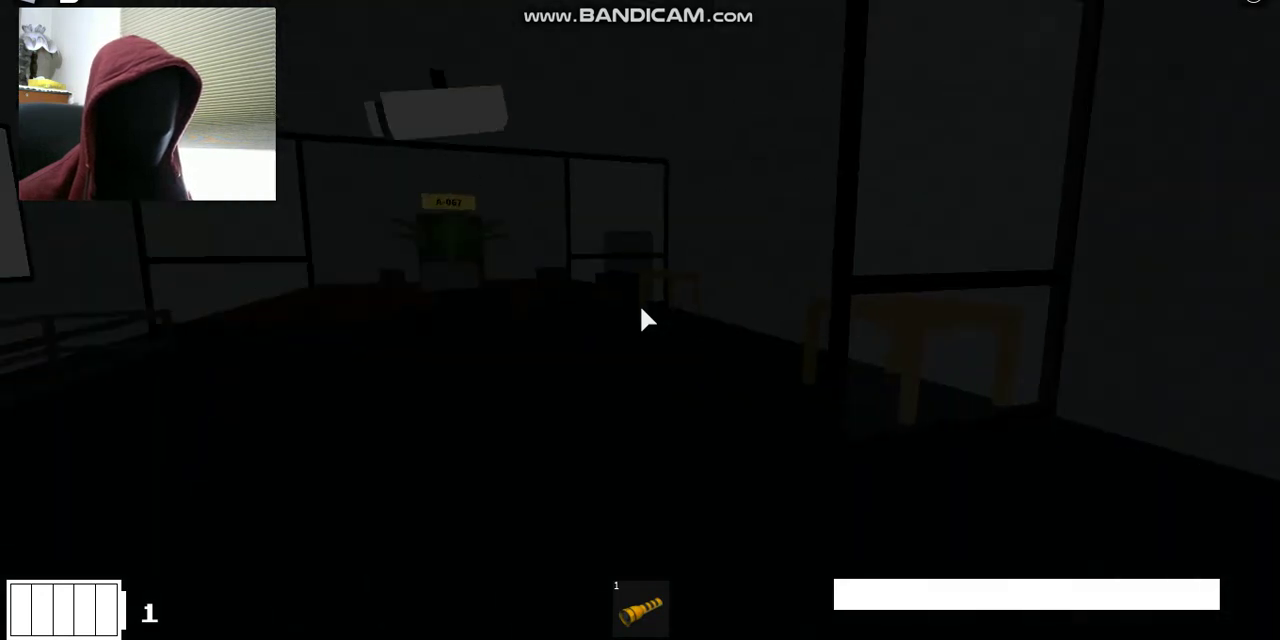
{"action": "key", "text": "w"}
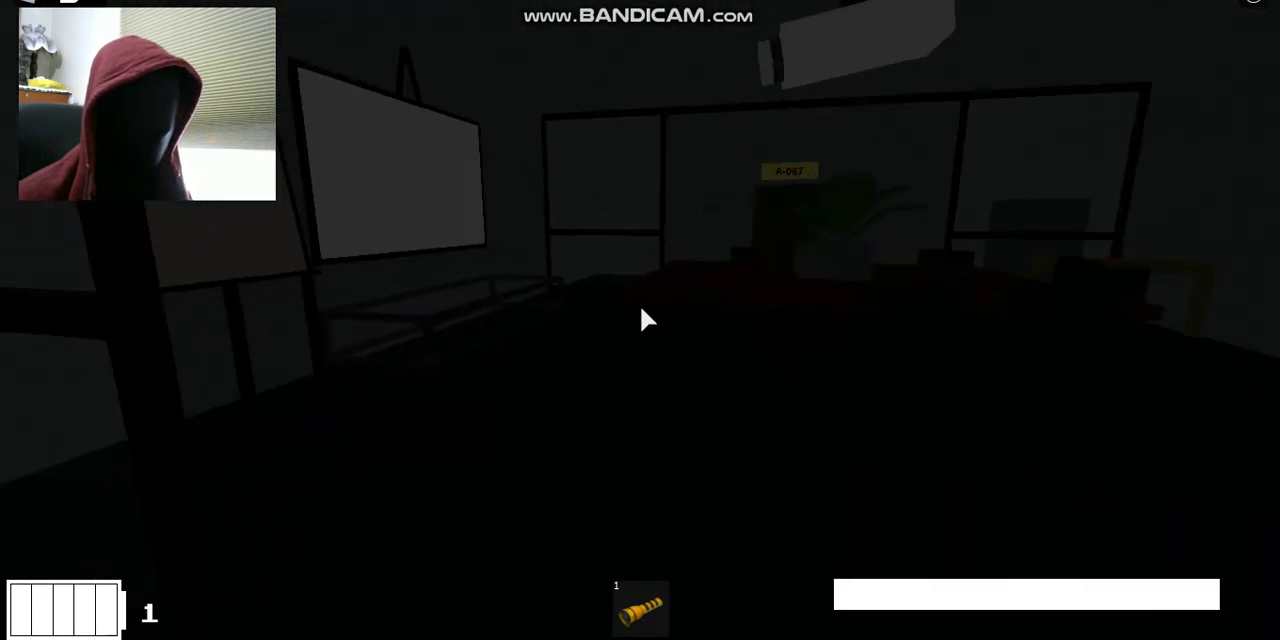
{"action": "key", "text": "w"}
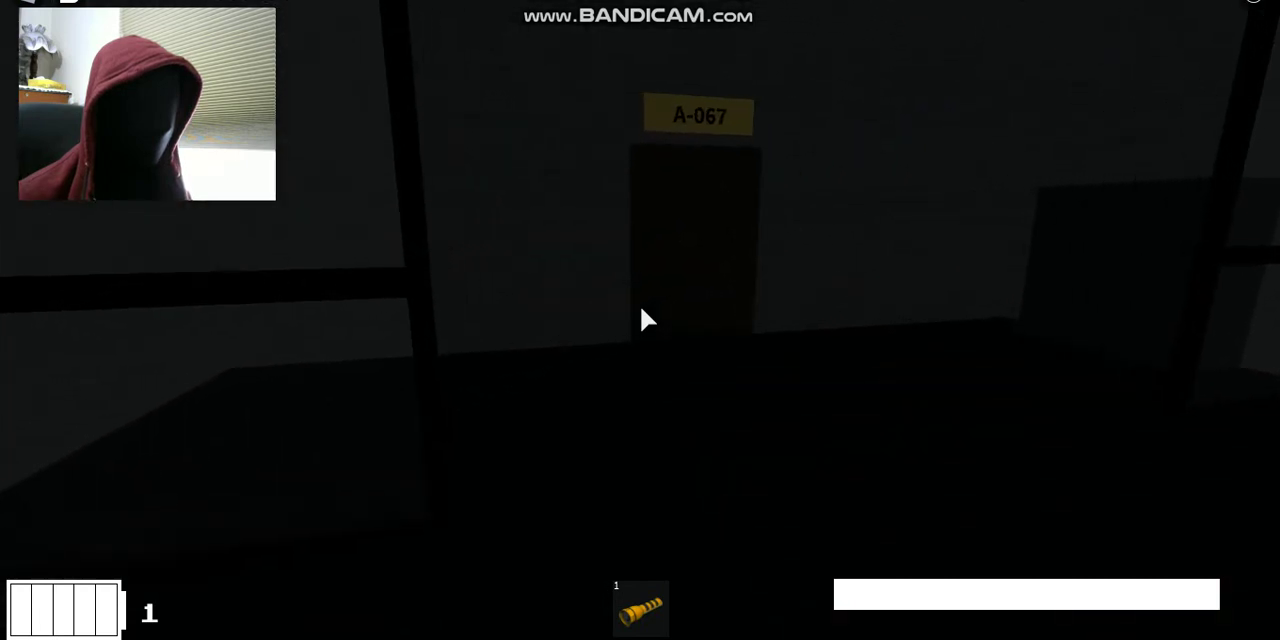
Step: Go through door A-067, bring up the pause menu, then open door A-068
{"action": "left_click", "coordinate": [646, 320]}
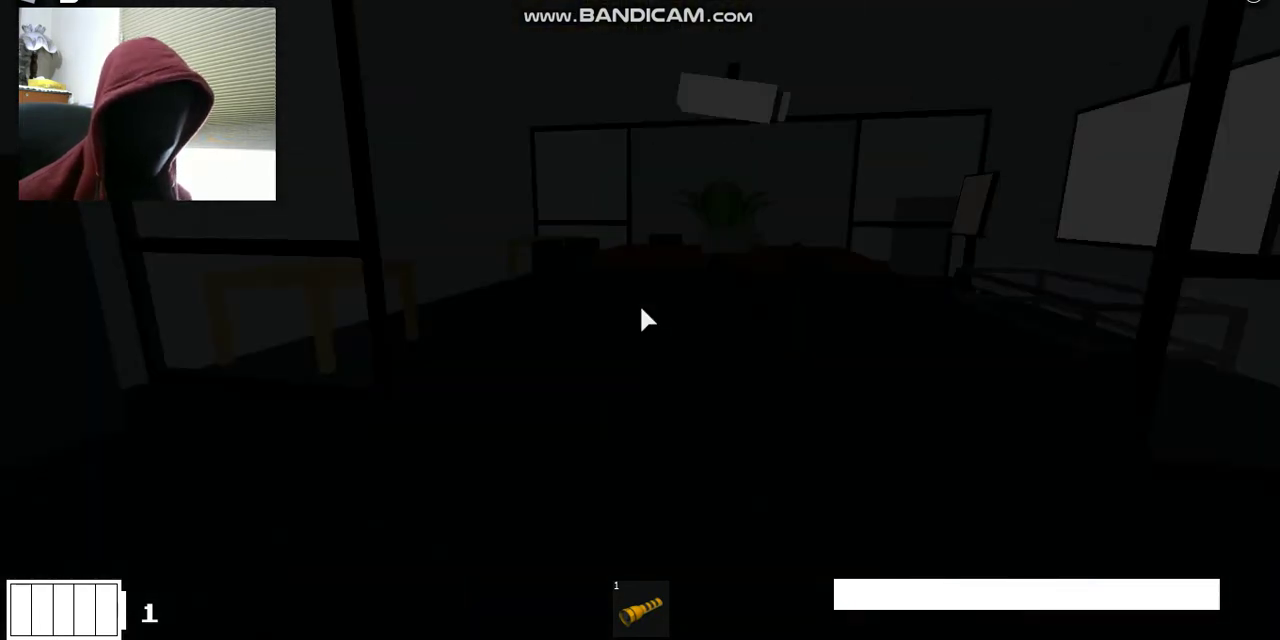
{"action": "key", "text": "w"}
{"action": "key", "text": "w"}
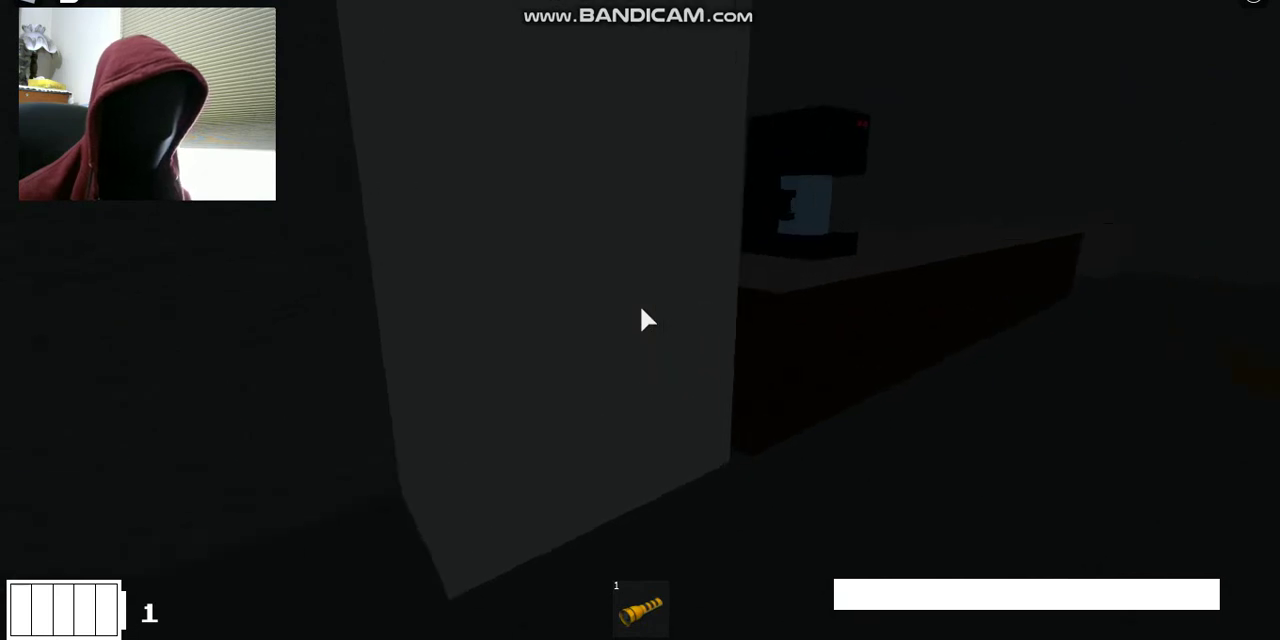
{"action": "key", "text": "Escape"}
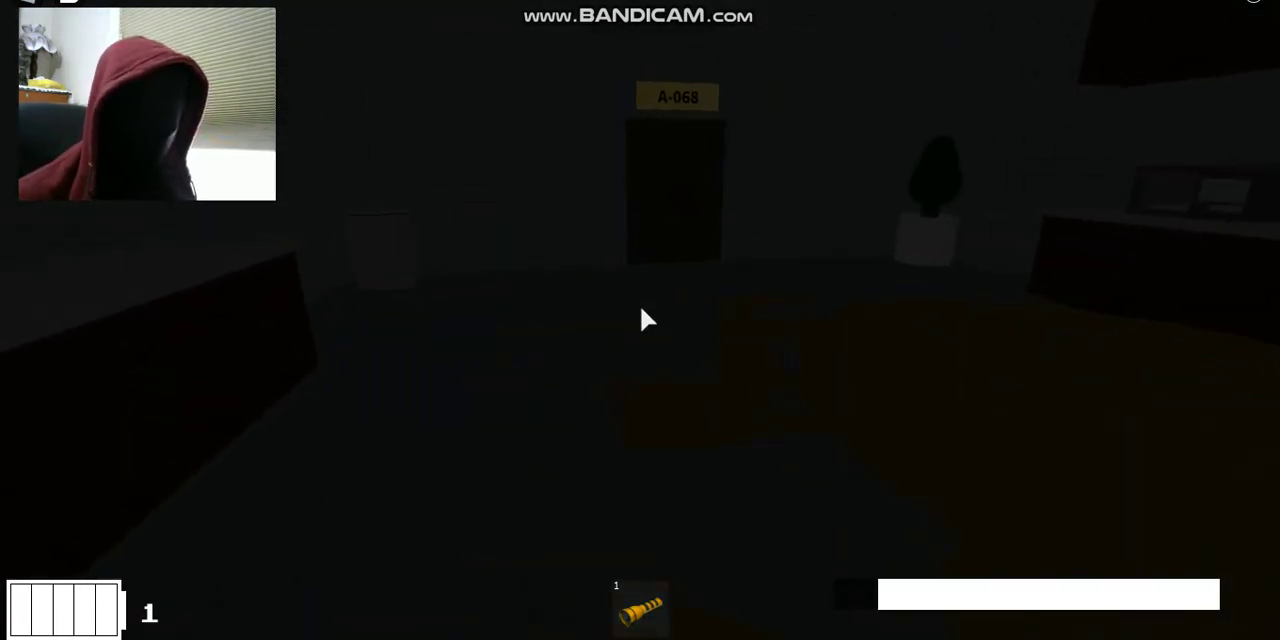
{"action": "key", "text": "w"}
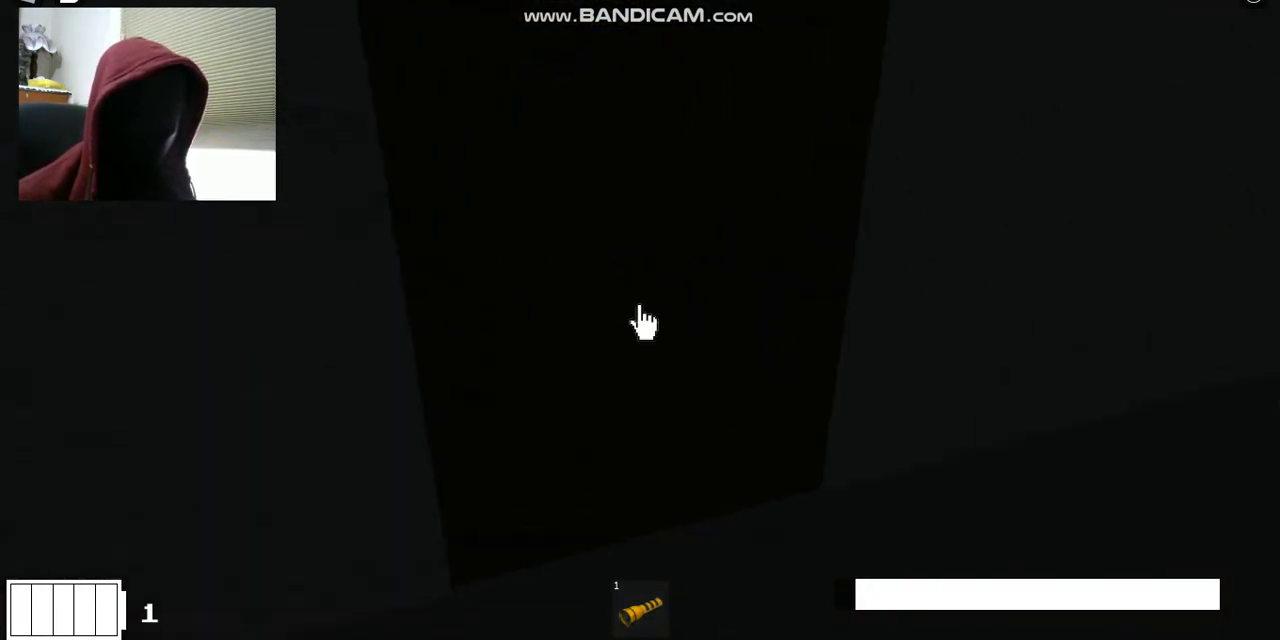
{"action": "left_click", "coordinate": [645, 322]}
Step: Cross the dark kitchen room and go through door A-069 toward A-070
{"action": "key", "text": "w"}
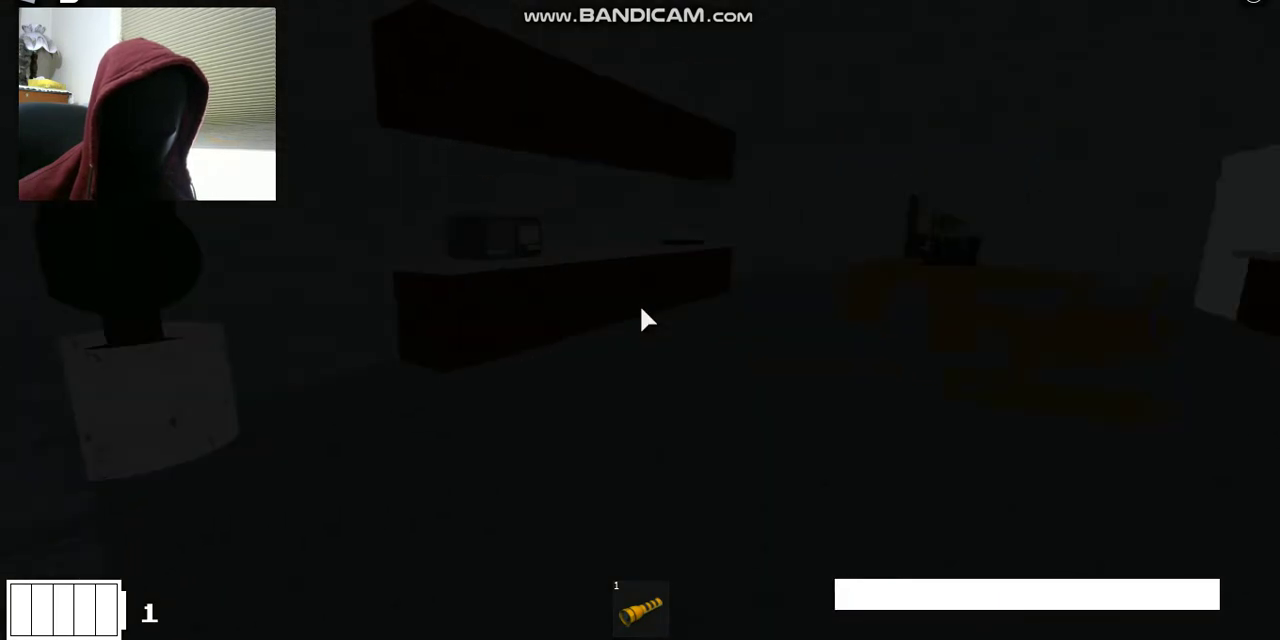
{"action": "key", "text": "w"}
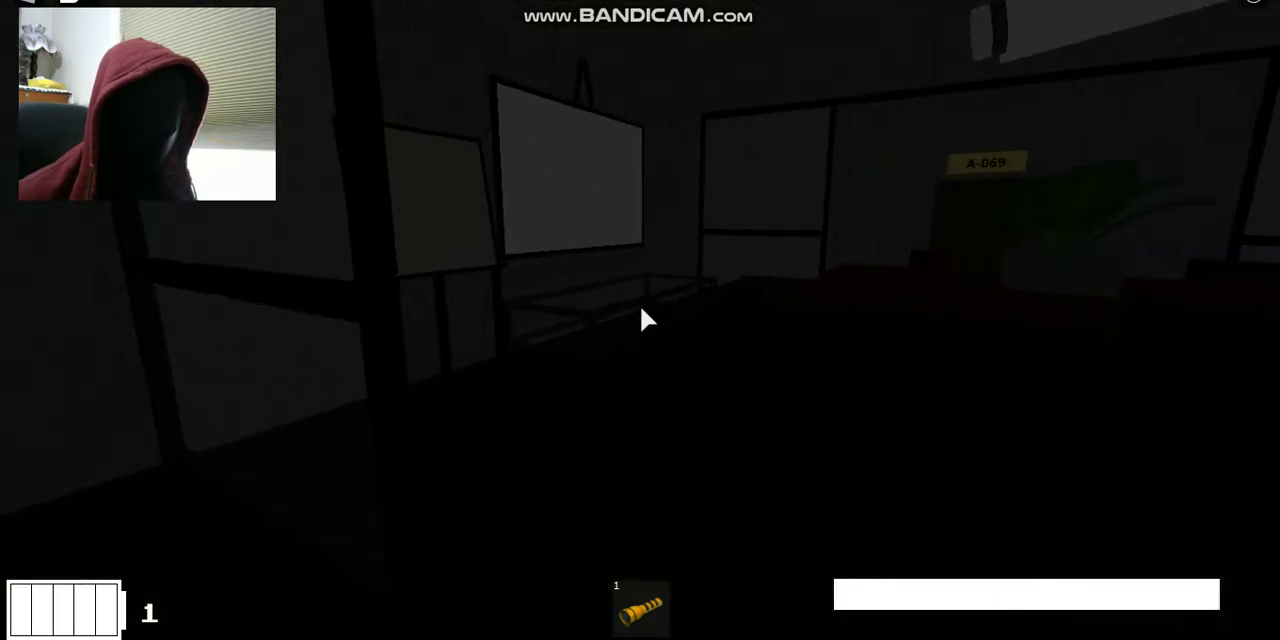
{"action": "key", "text": "w"}
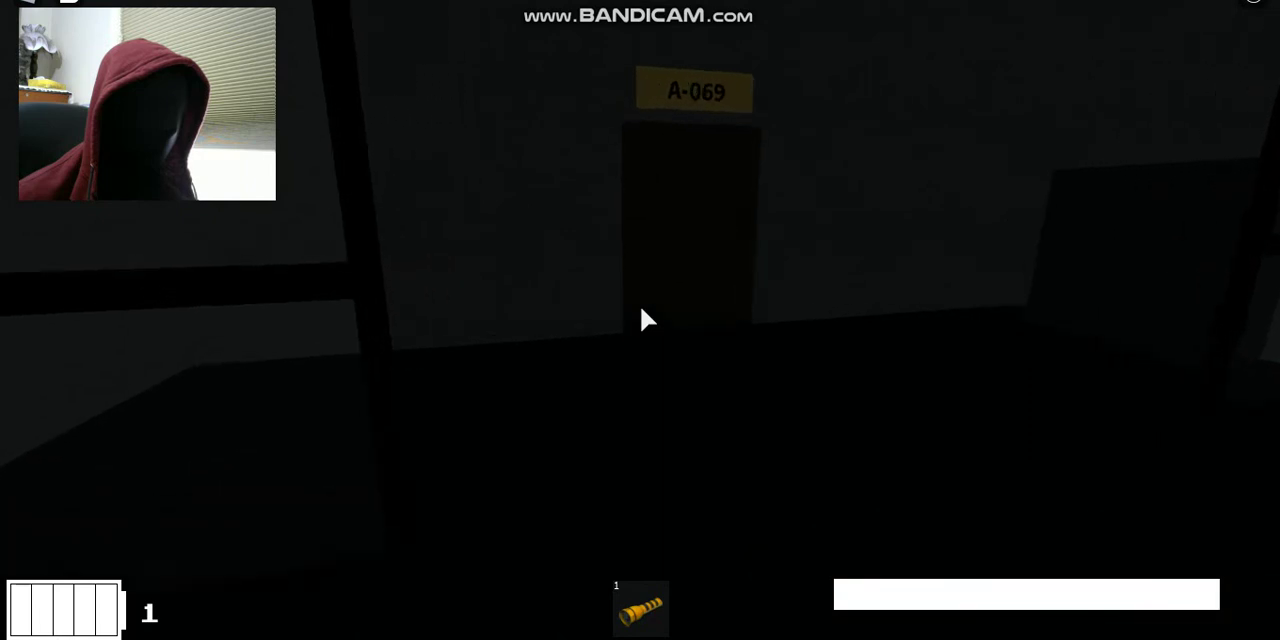
{"action": "key", "text": "w"}
{"action": "left_click", "coordinate": [645, 320]}
{"action": "key", "text": "w"}
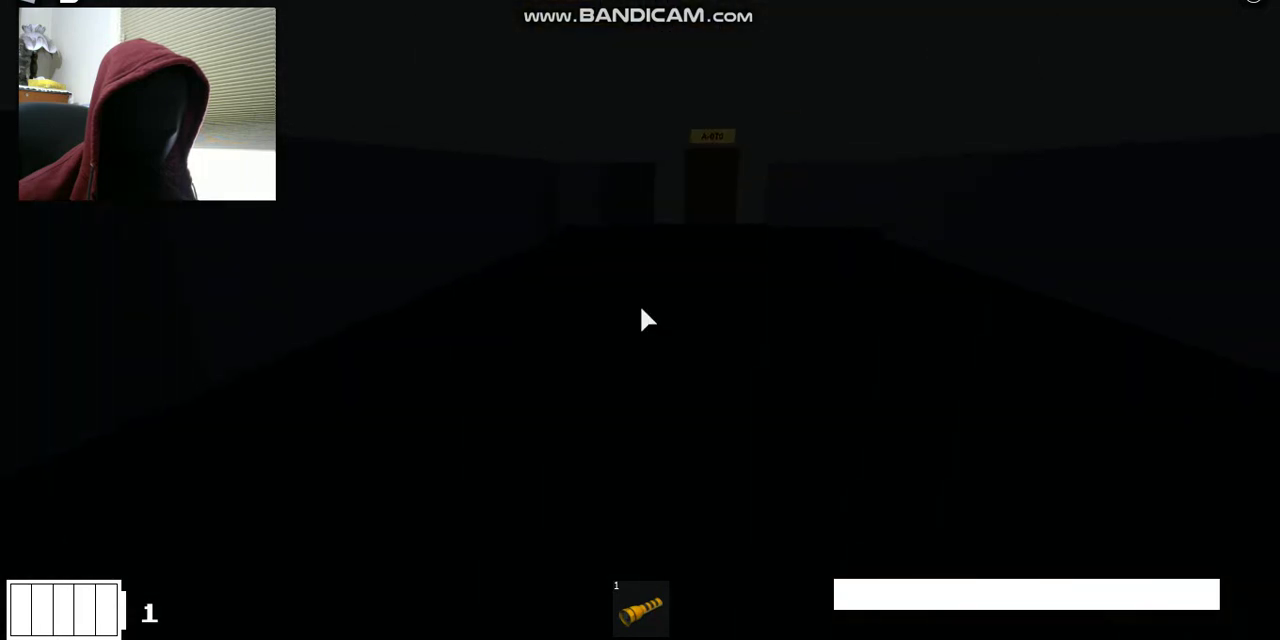
{"action": "key", "text": "w"}
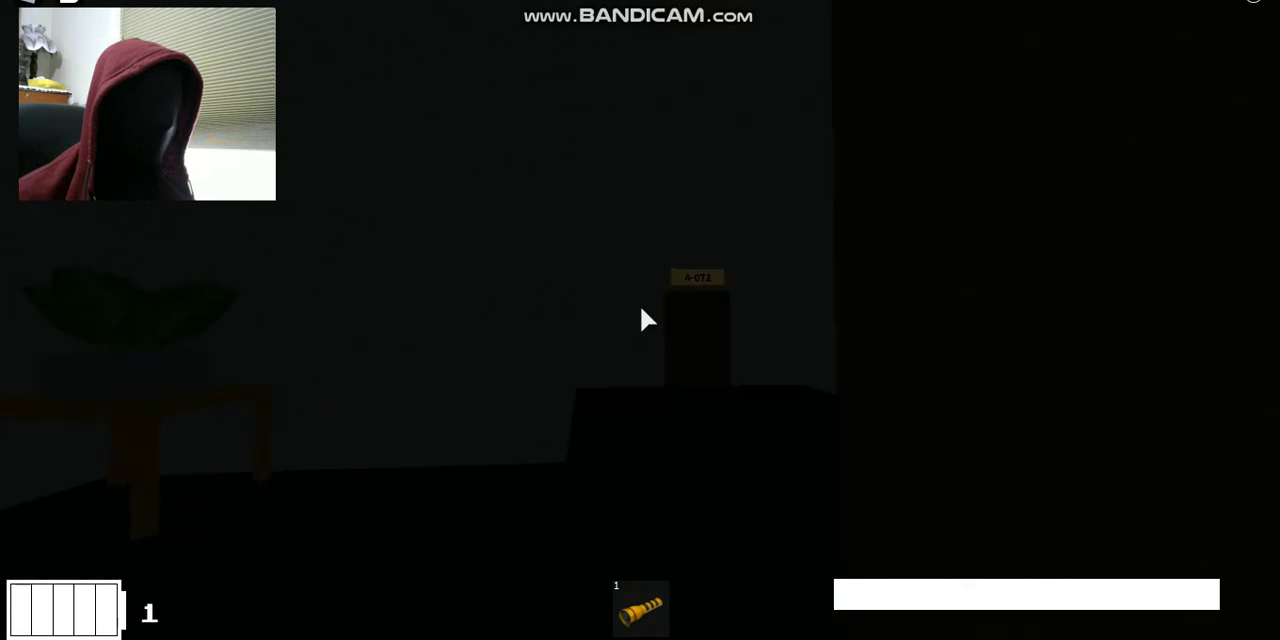
{"action": "key", "text": "w"}
{"action": "key", "text": "w"}
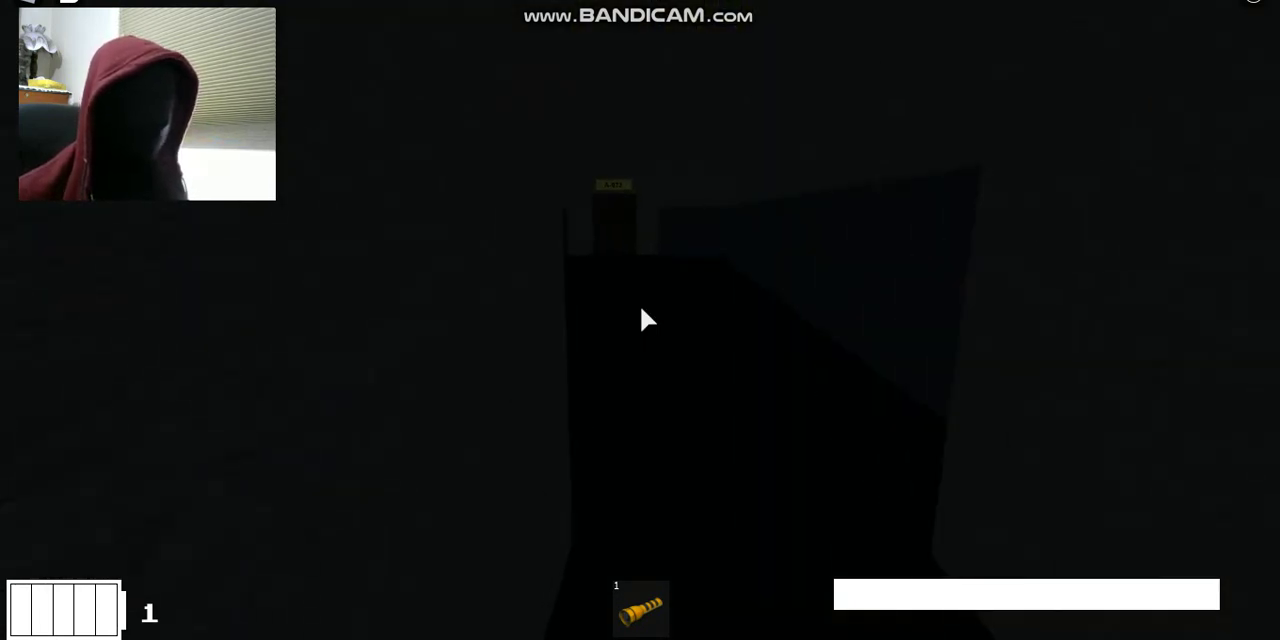
Step: Walk on through the dark rooms up to door A-072 and move around it
{"action": "key", "text": "w"}
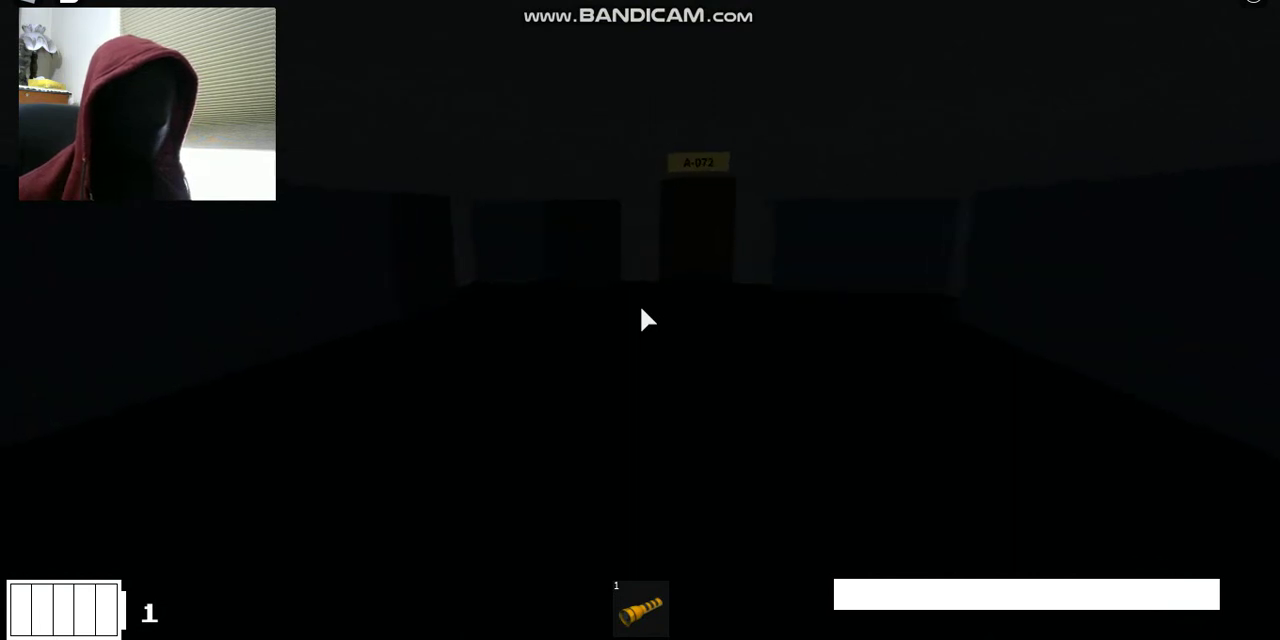
{"action": "key", "text": "w"}
{"action": "key", "text": "w"}
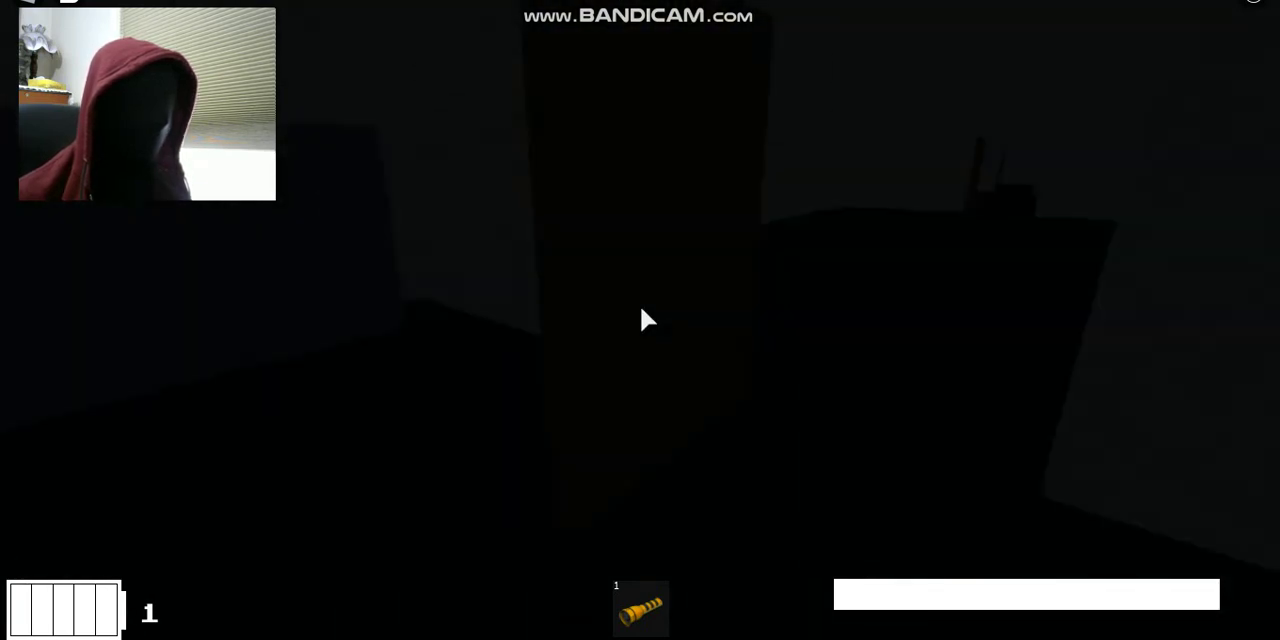
{"action": "key", "text": "w"}
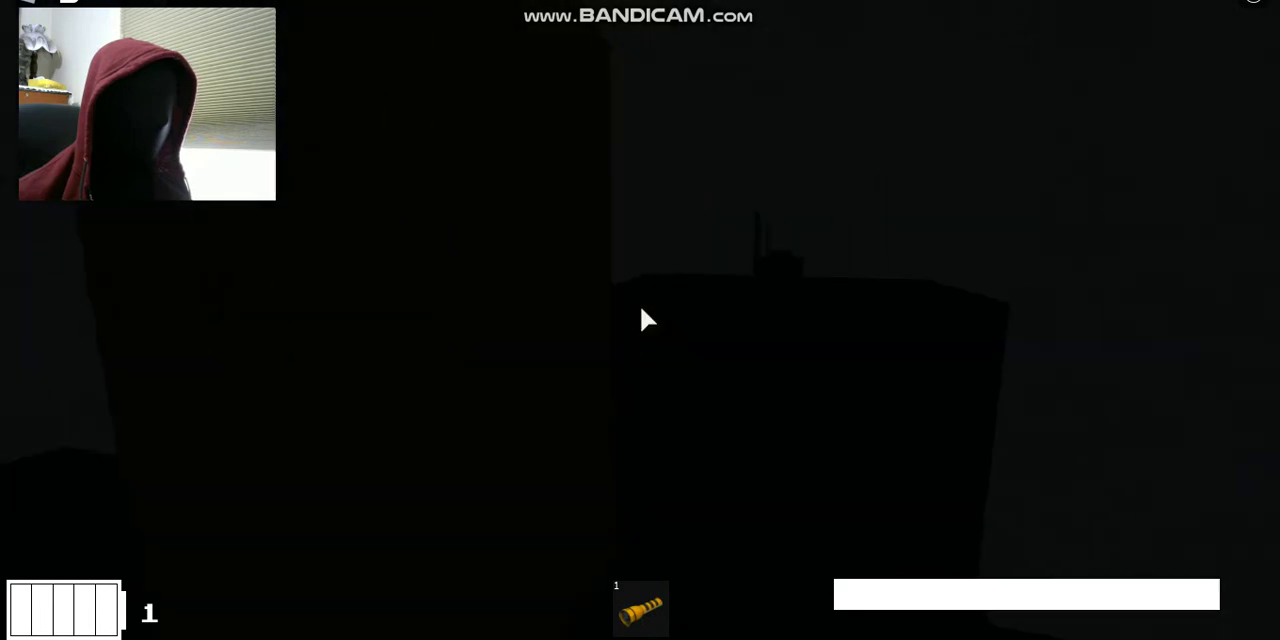
Step: Take out and light the flashlight, then walk the locker corridor toward door A-077
{"action": "key", "text": "1"}
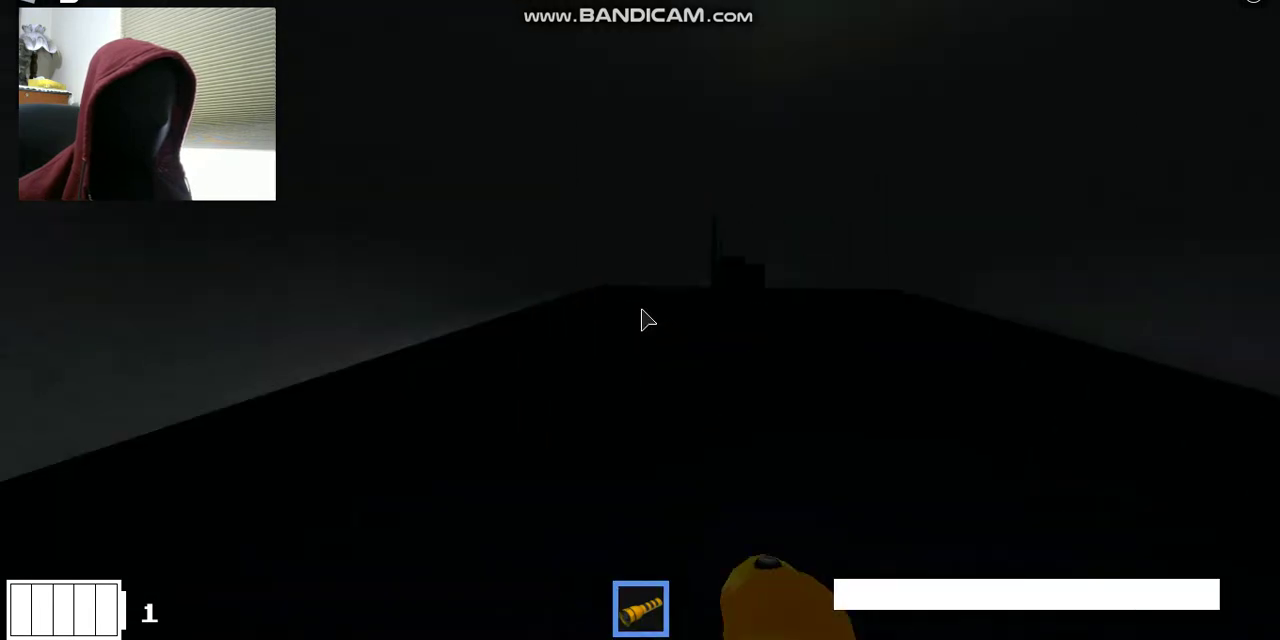
{"action": "left_click", "coordinate": [647, 318]}
{"action": "key", "text": "w"}
{"action": "key", "text": "w"}
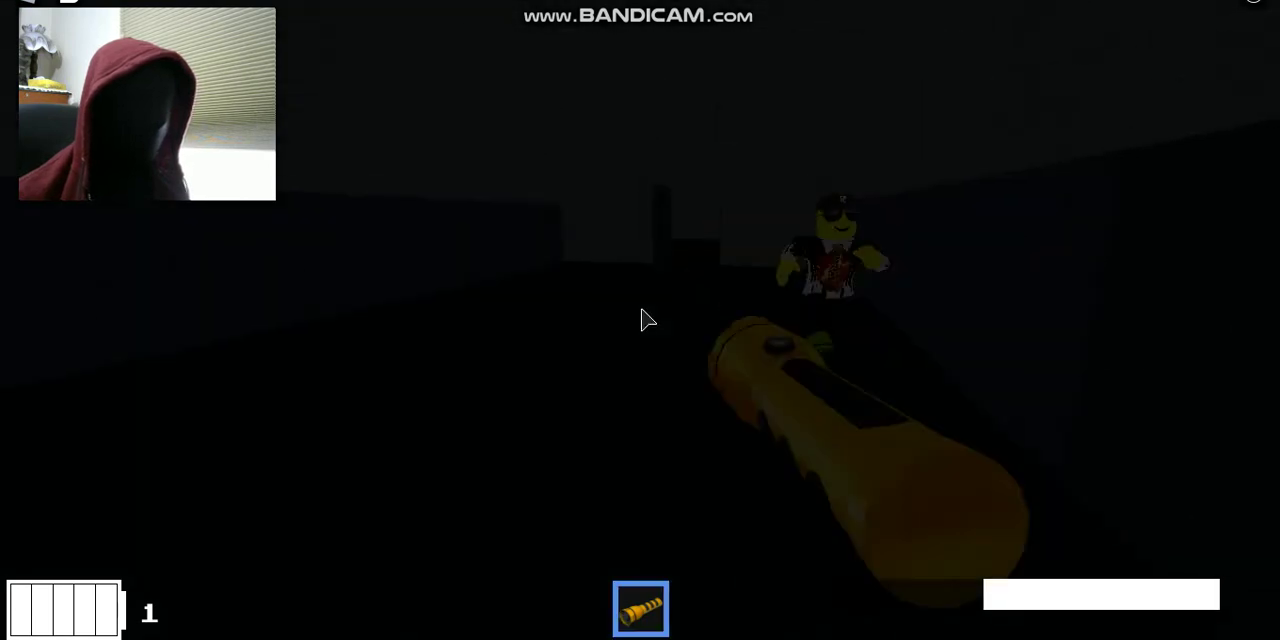
{"action": "left_click", "coordinate": [645, 320]}
{"action": "key", "text": "w"}
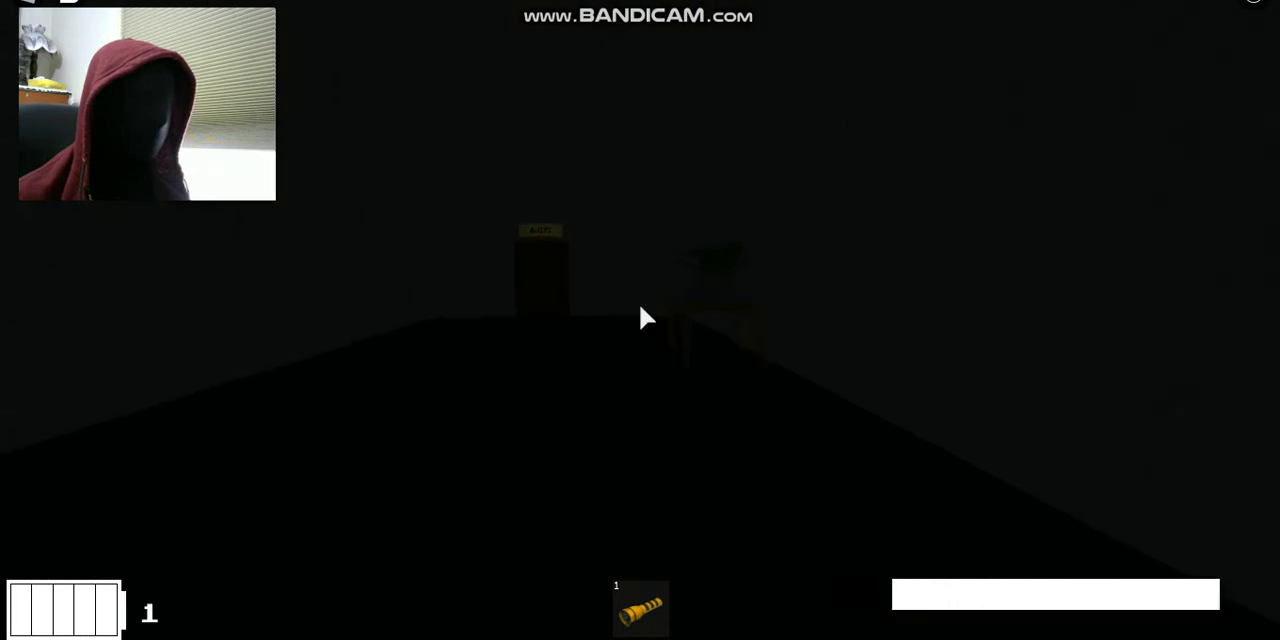
{"action": "key", "text": "w"}
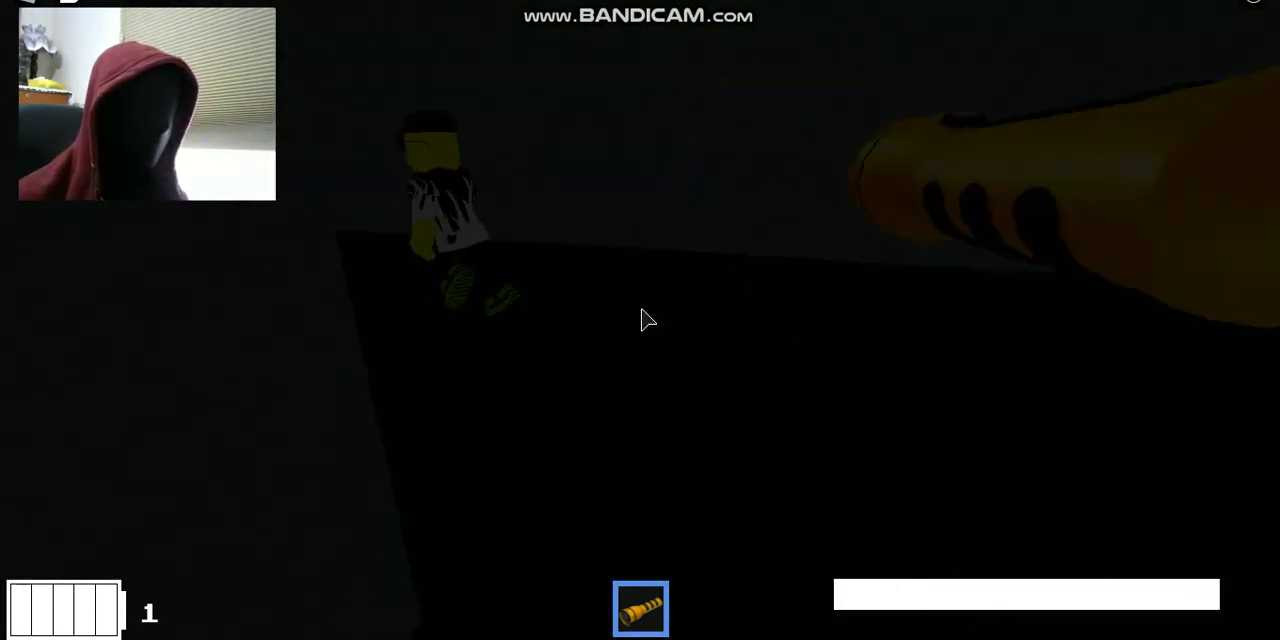
Step: Put the flashlight away and follow the other player through A-078 toward A-079 and A-080
{"action": "key", "text": "w"}
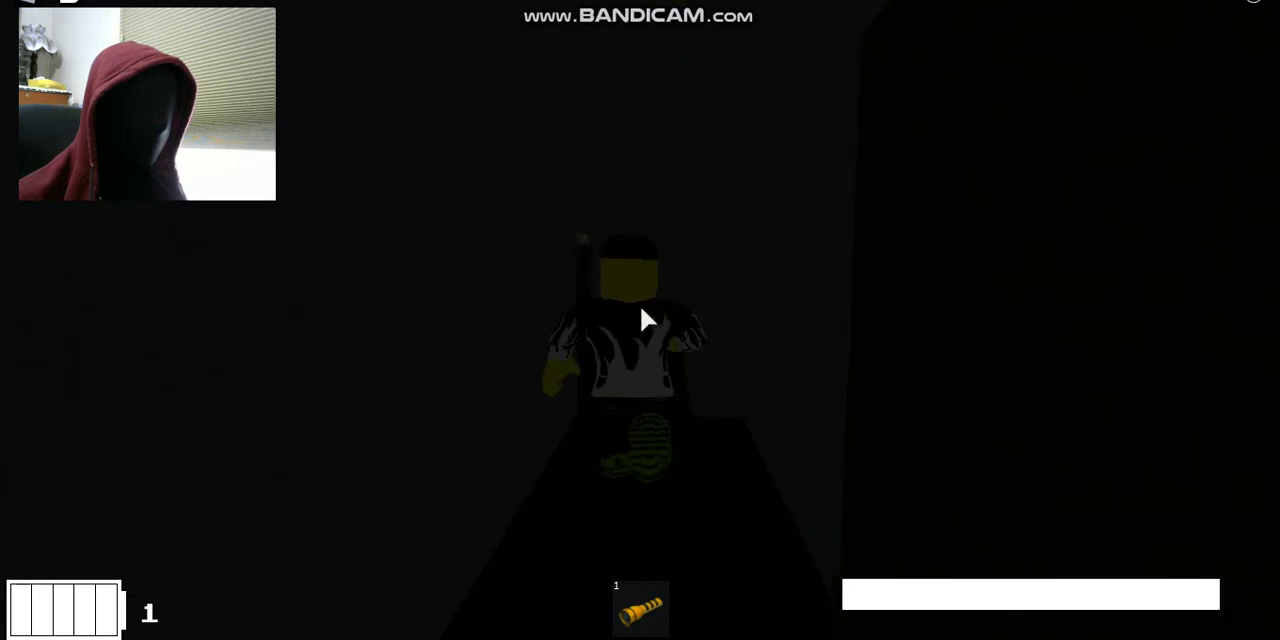
{"action": "key", "text": "1"}
{"action": "key", "text": "w"}
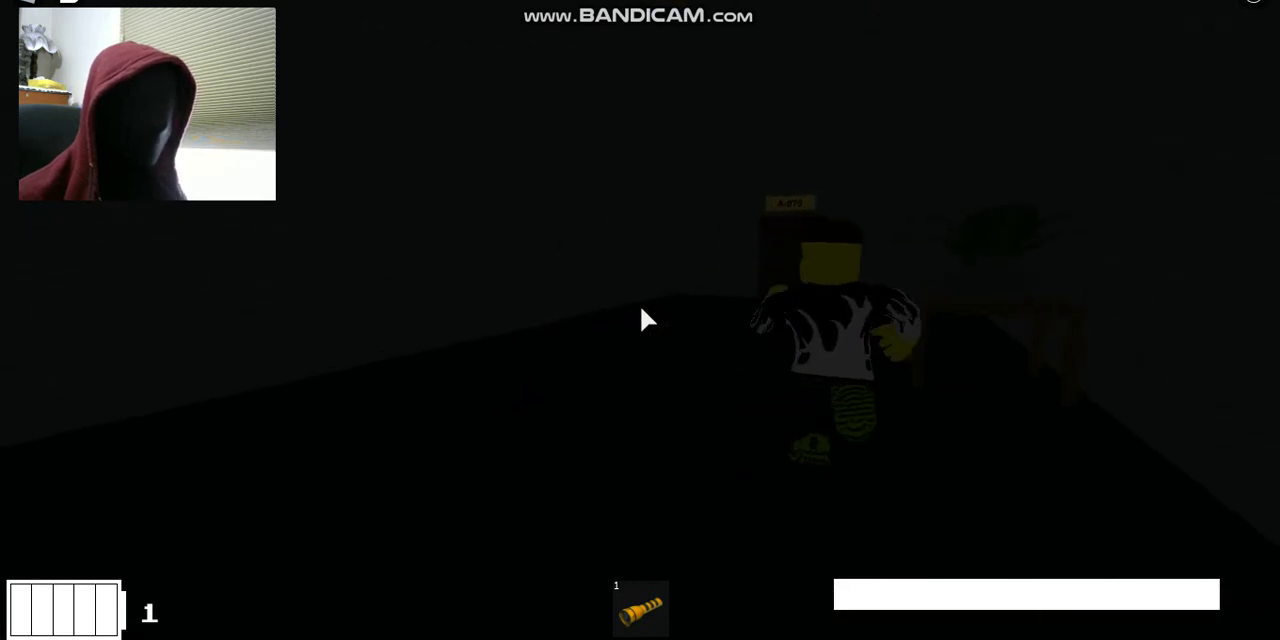
{"action": "key", "text": "w"}
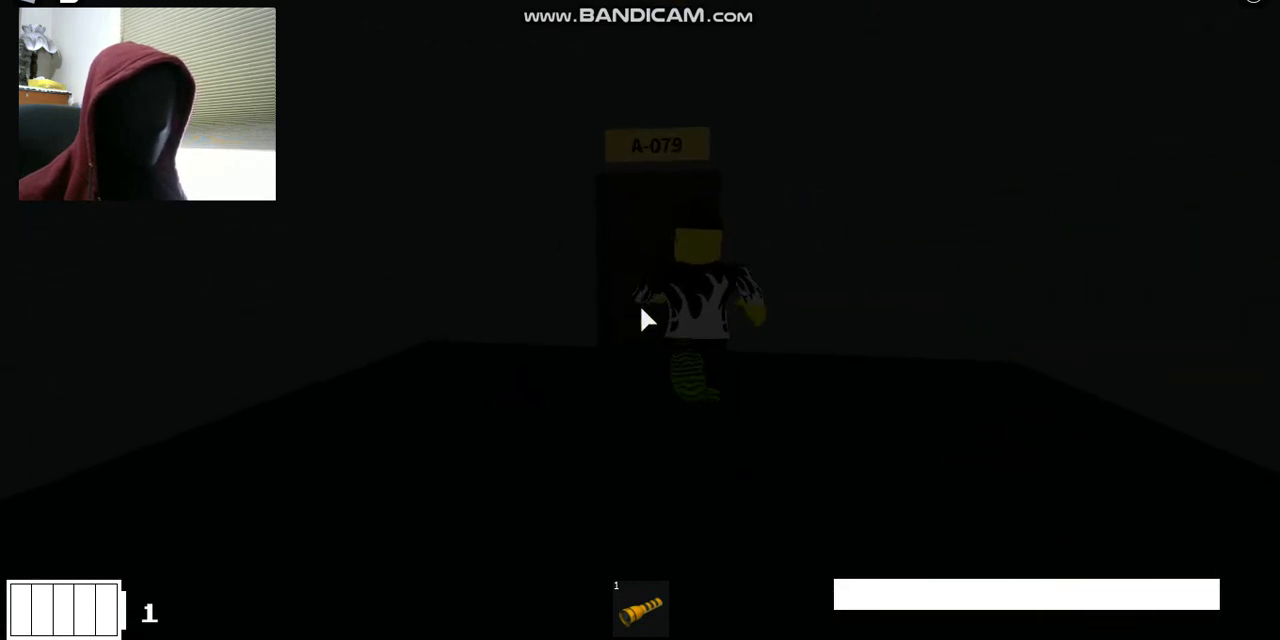
{"action": "key", "text": "w"}
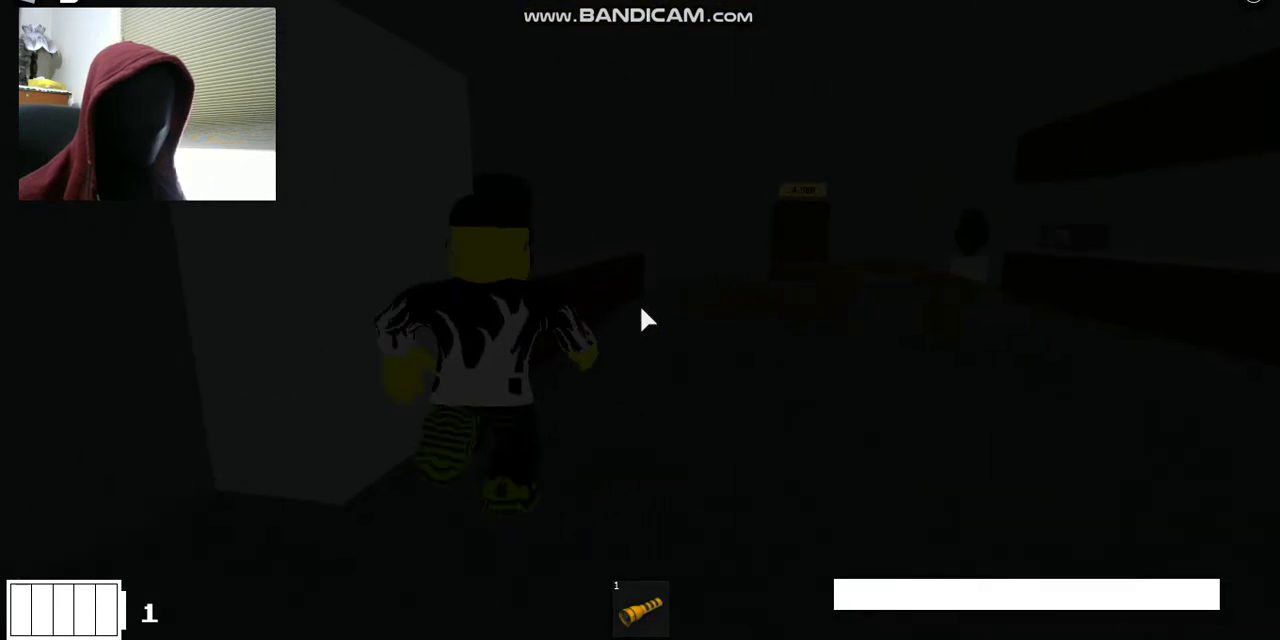
{"action": "key", "text": "w"}
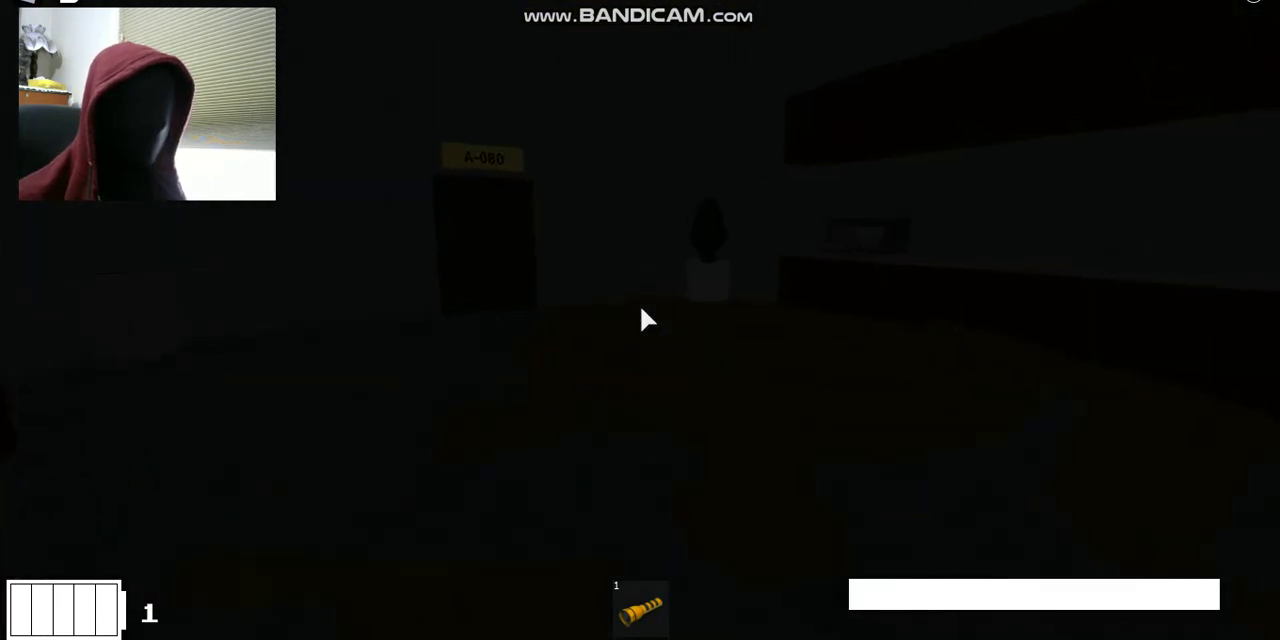
{"action": "key", "text": "w"}
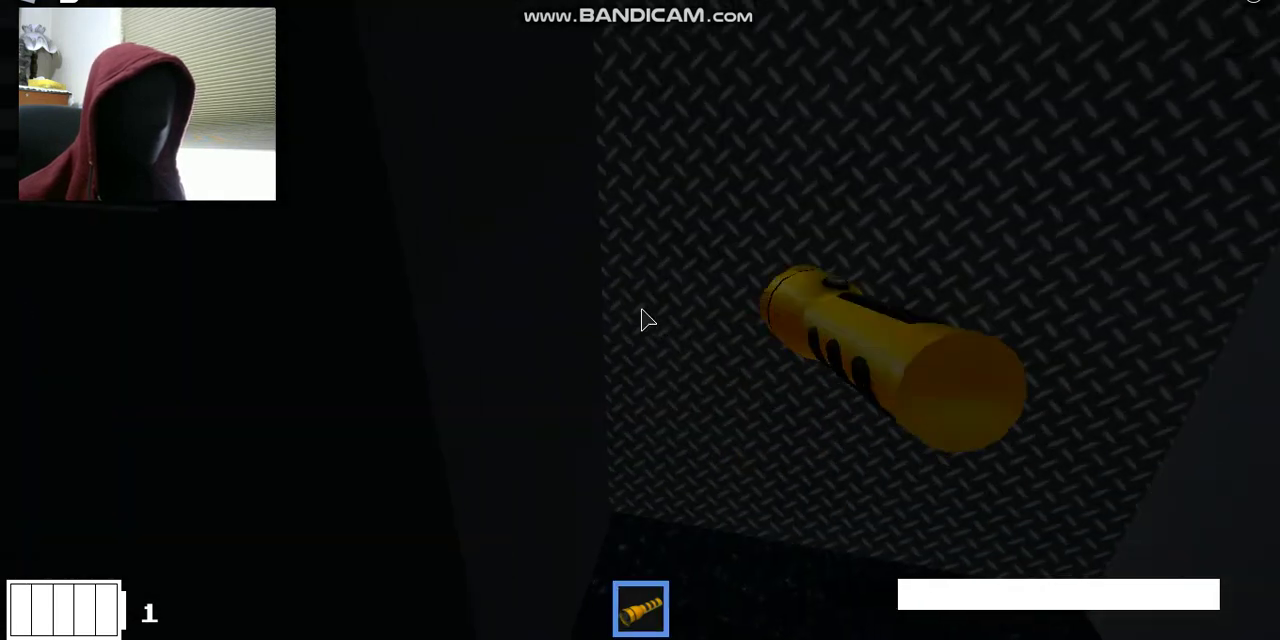
{"action": "key", "text": "w"}
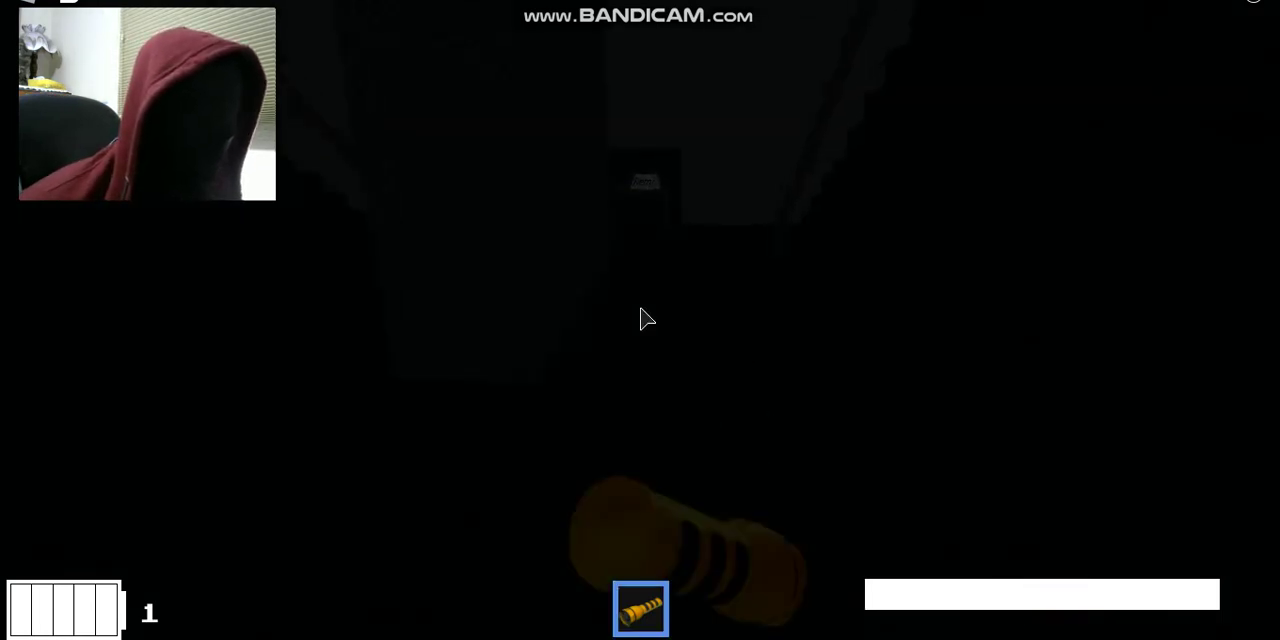
Step: Switch on the flashlight, climb the stairs, and cross through A-081 toward A-082
{"action": "left_click", "coordinate": [647, 320]}
{"action": "key", "text": "w"}
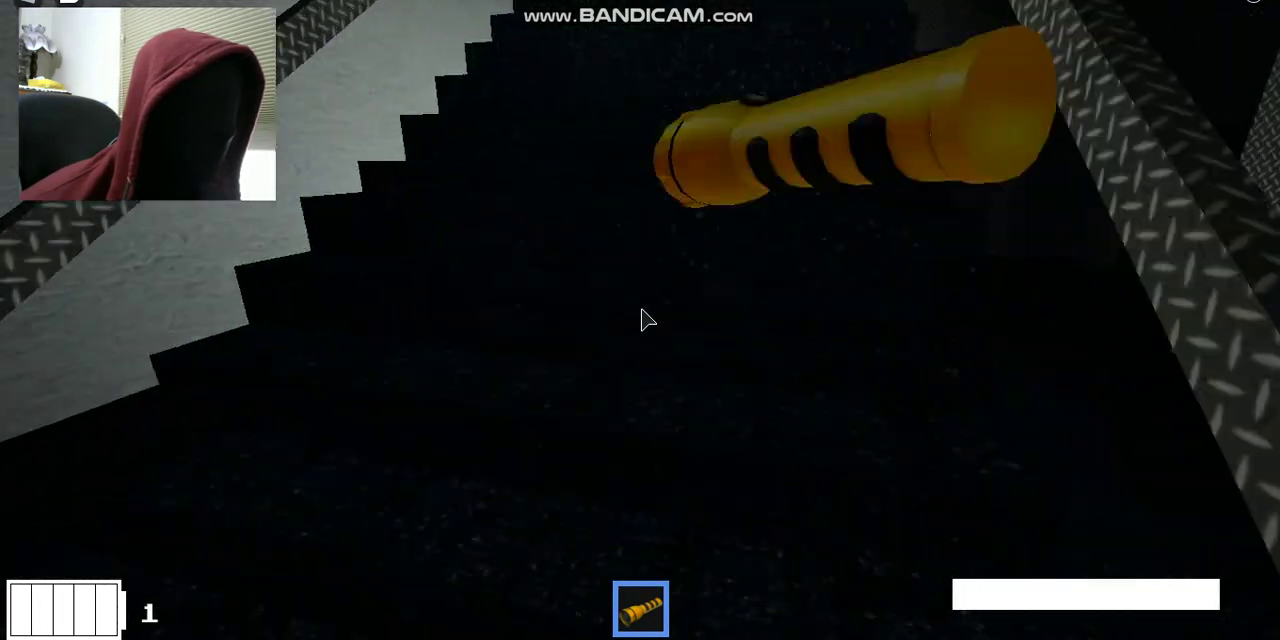
{"action": "key", "text": "w"}
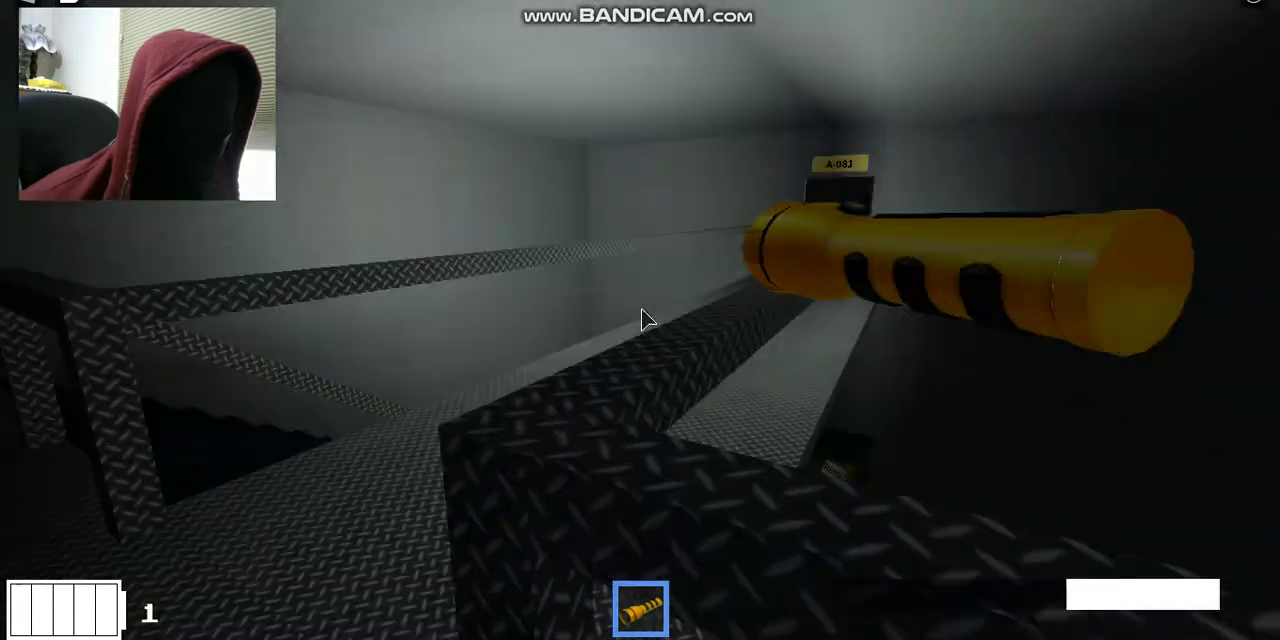
{"action": "key", "text": "w"}
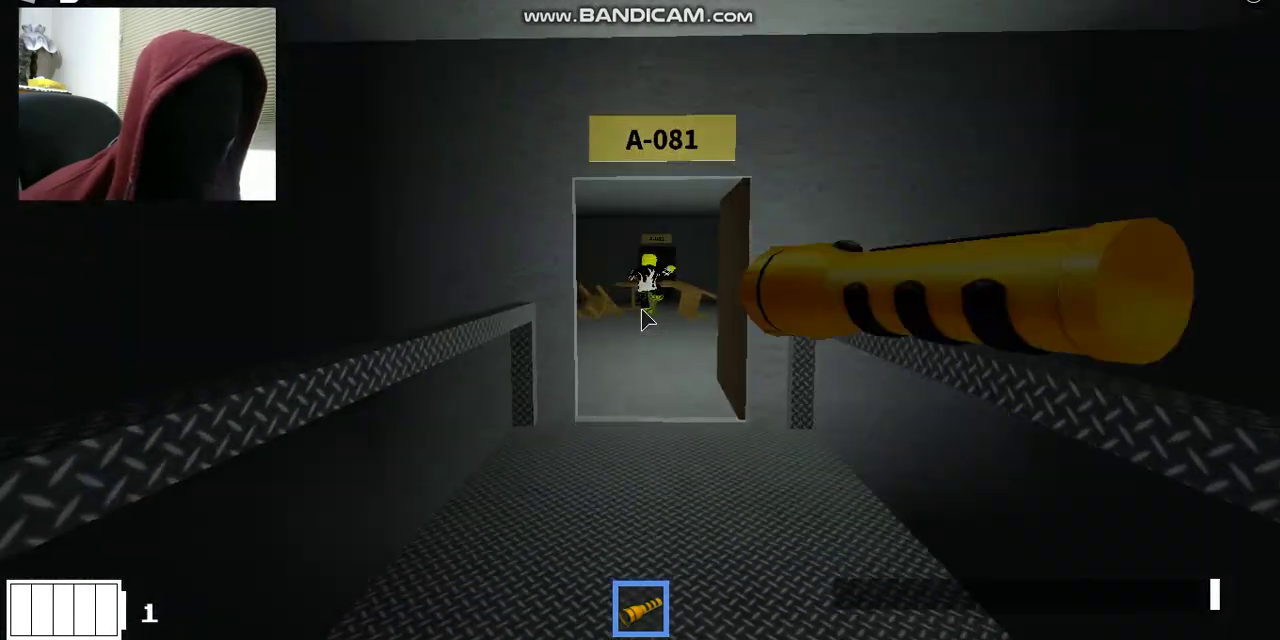
{"action": "key", "text": "w"}
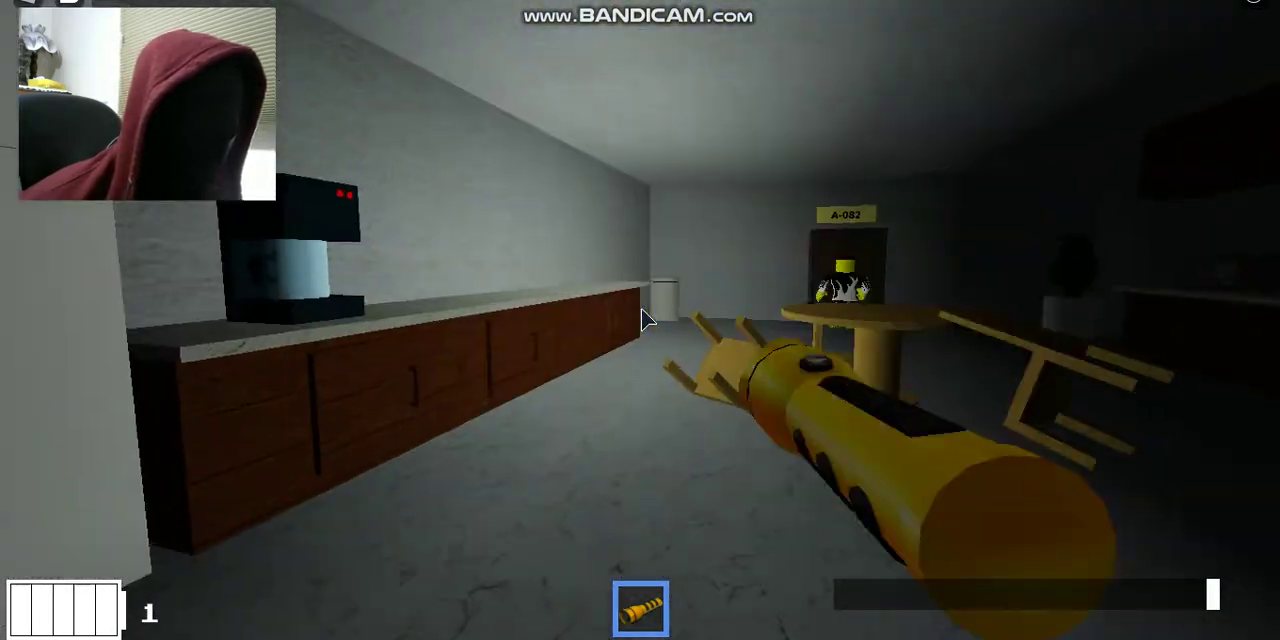
{"action": "key", "text": "w"}
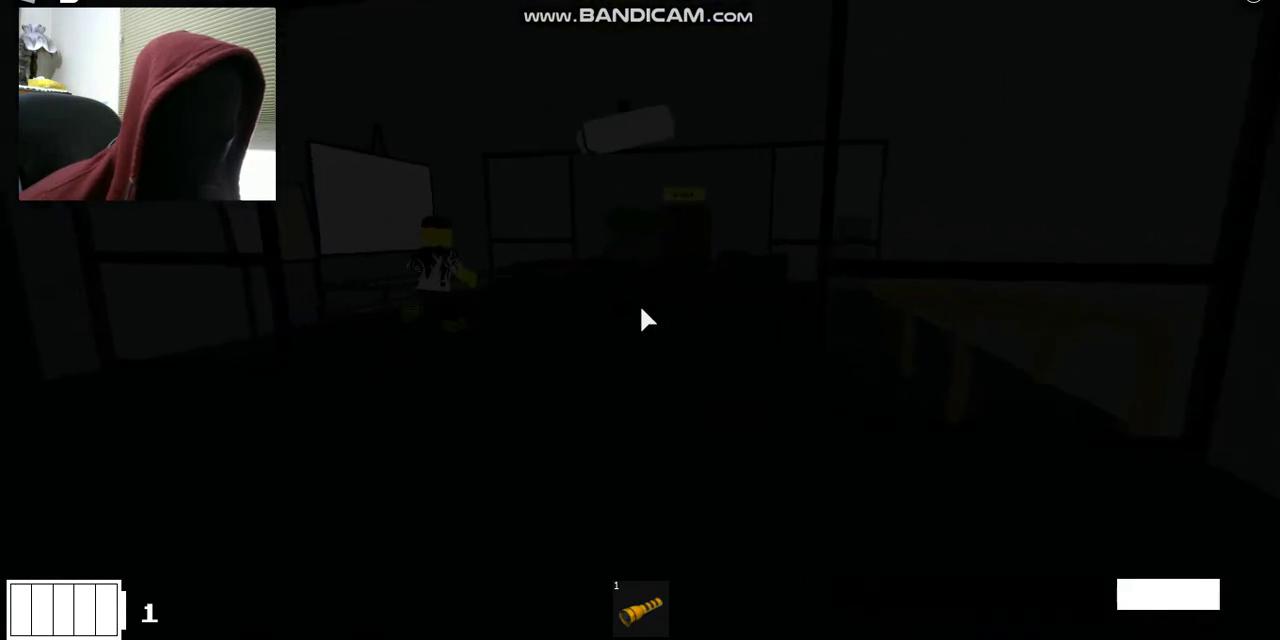
Step: Walk through door A-084 and continue toward door A-085
{"action": "key", "text": "w"}
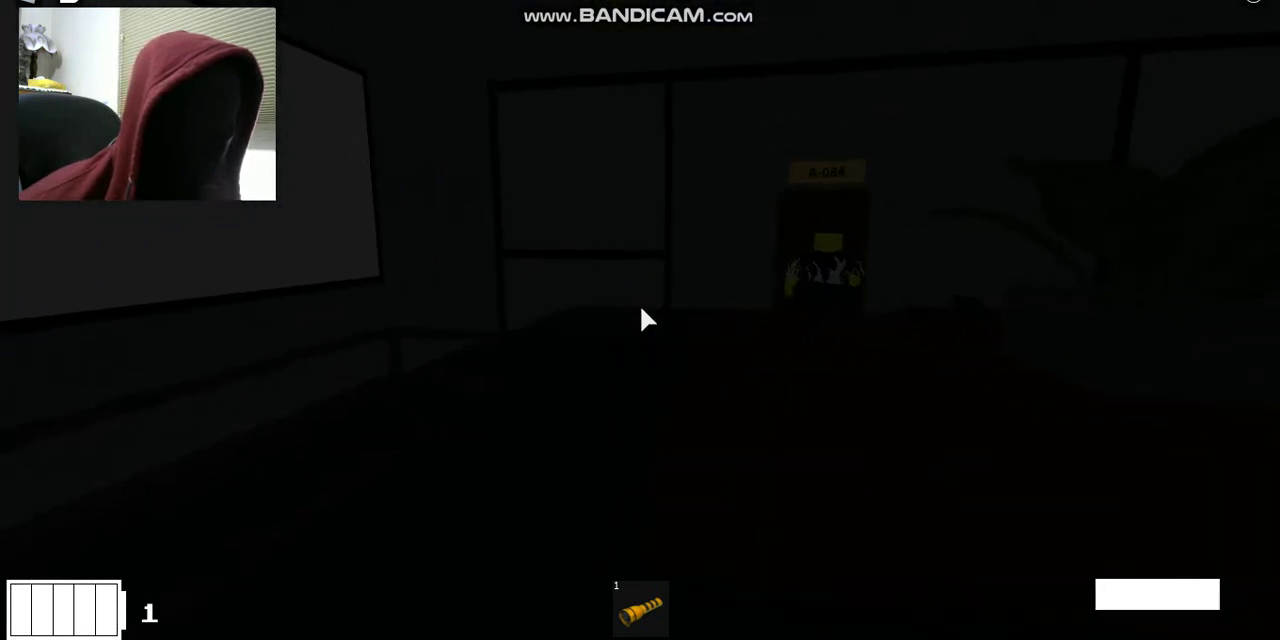
{"action": "key", "text": "w"}
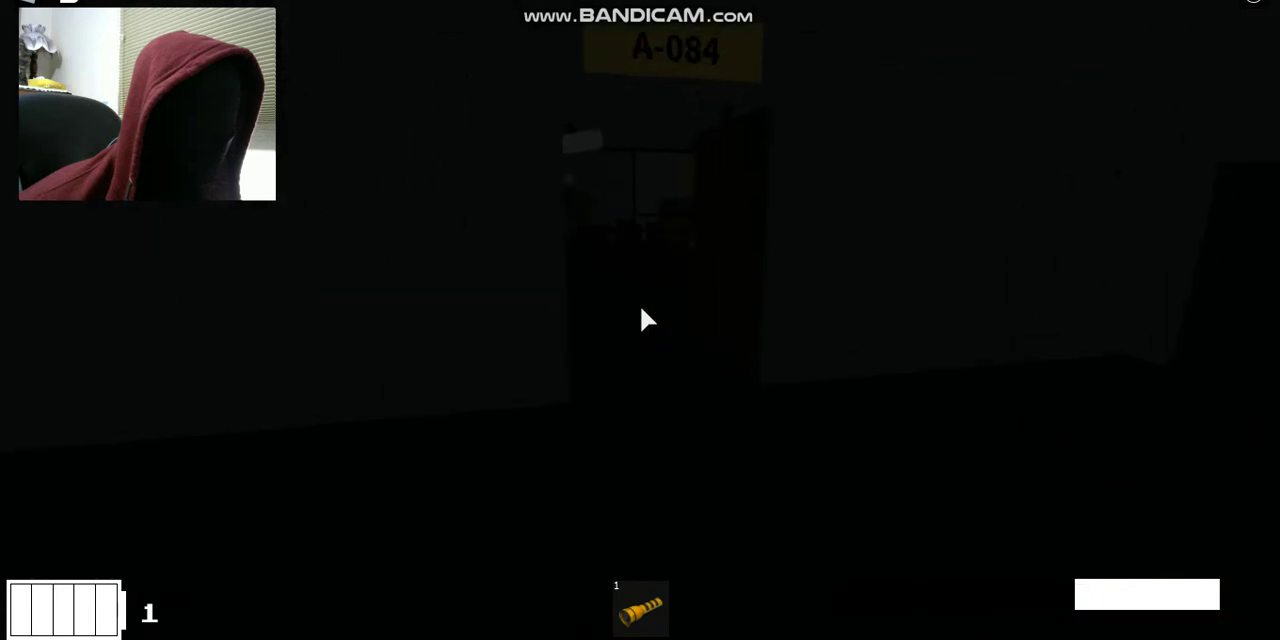
{"action": "key", "text": "w"}
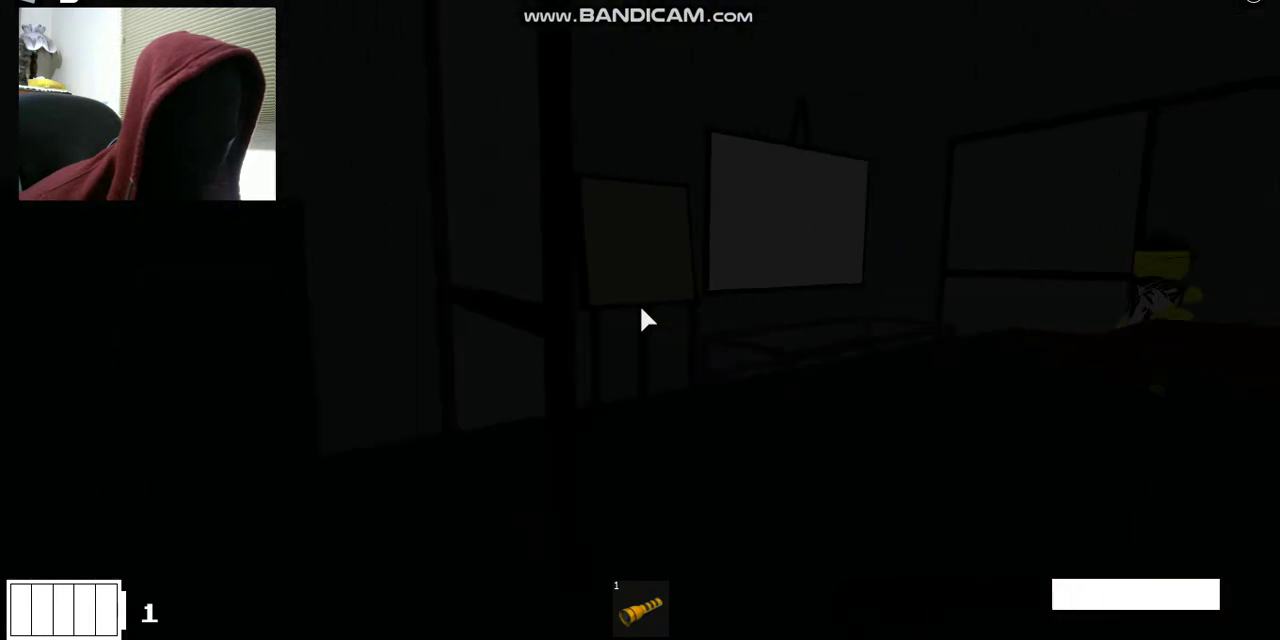
{"action": "key", "text": "w"}
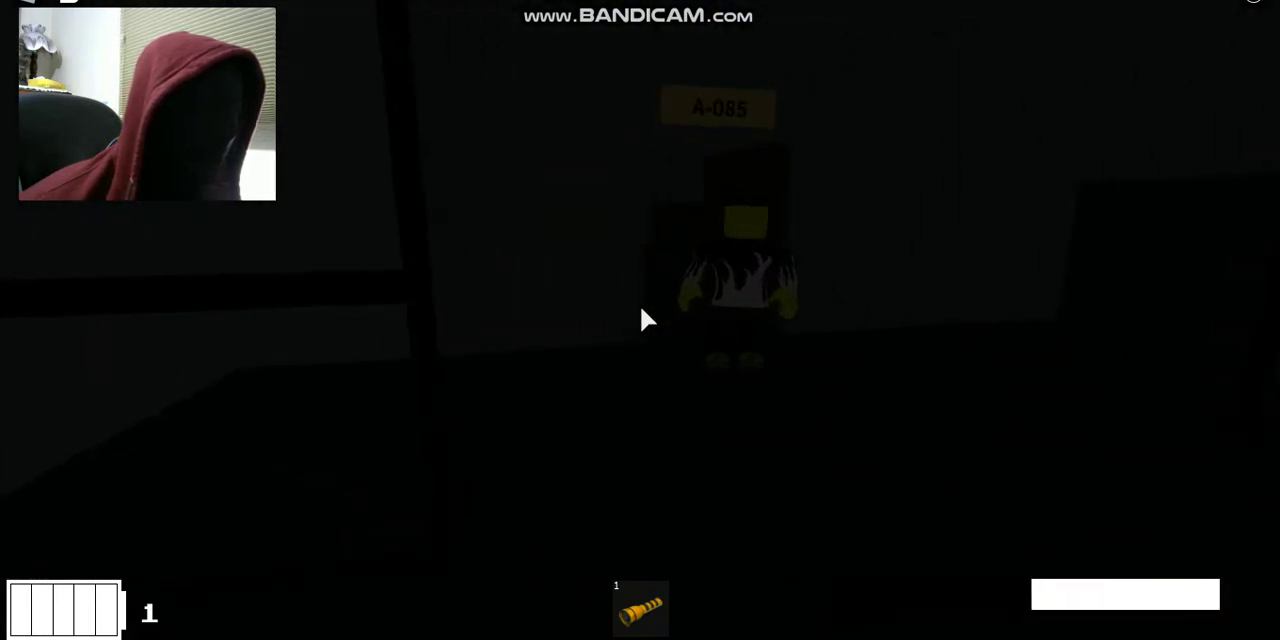
{"action": "key", "text": "w"}
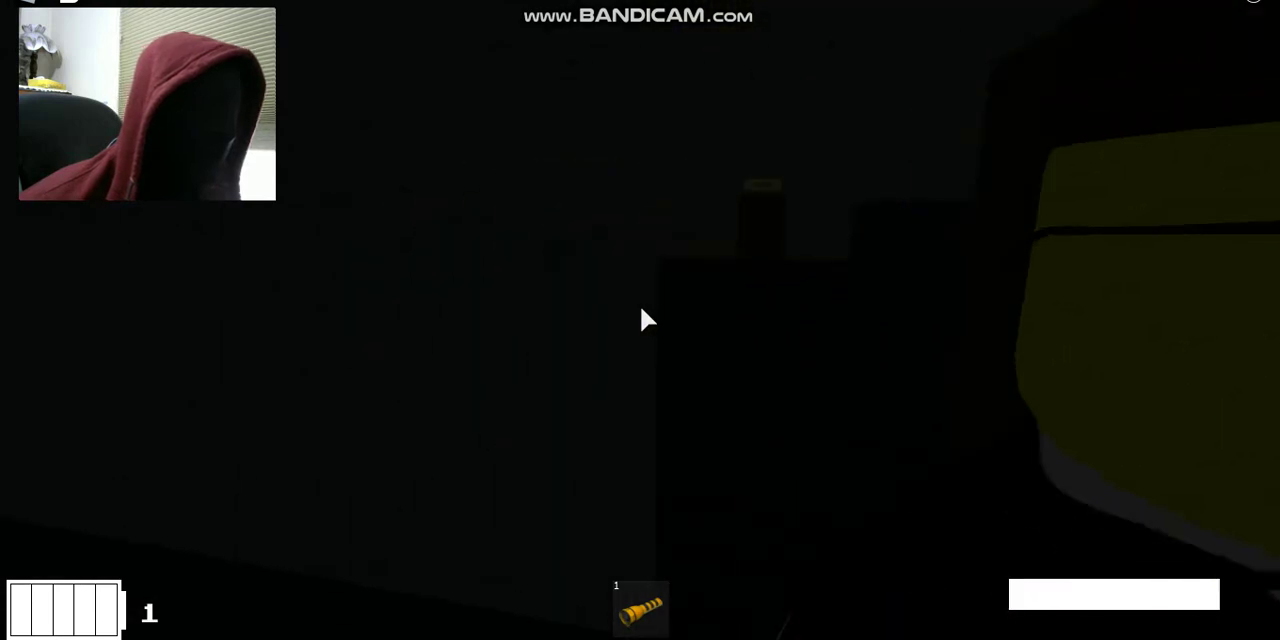
Step: Take out the flashlight, light the room briefly, and head to door A-086
{"action": "key", "text": "1"}
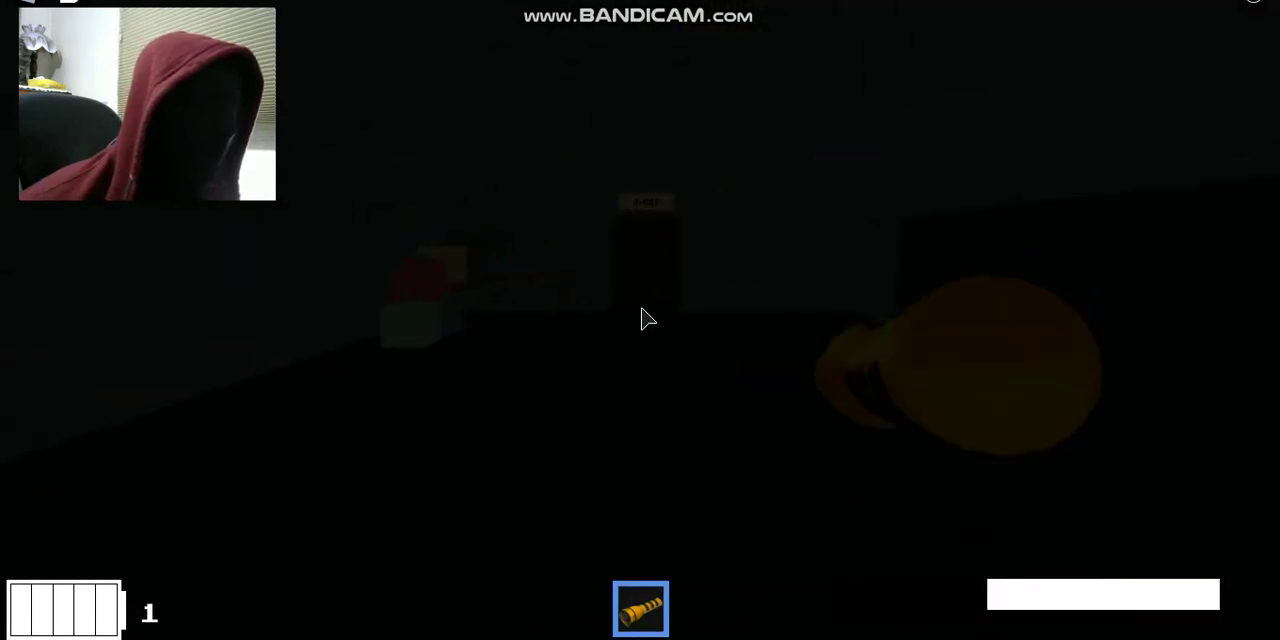
{"action": "left_click", "coordinate": [641, 320]}
{"action": "key", "text": "w"}
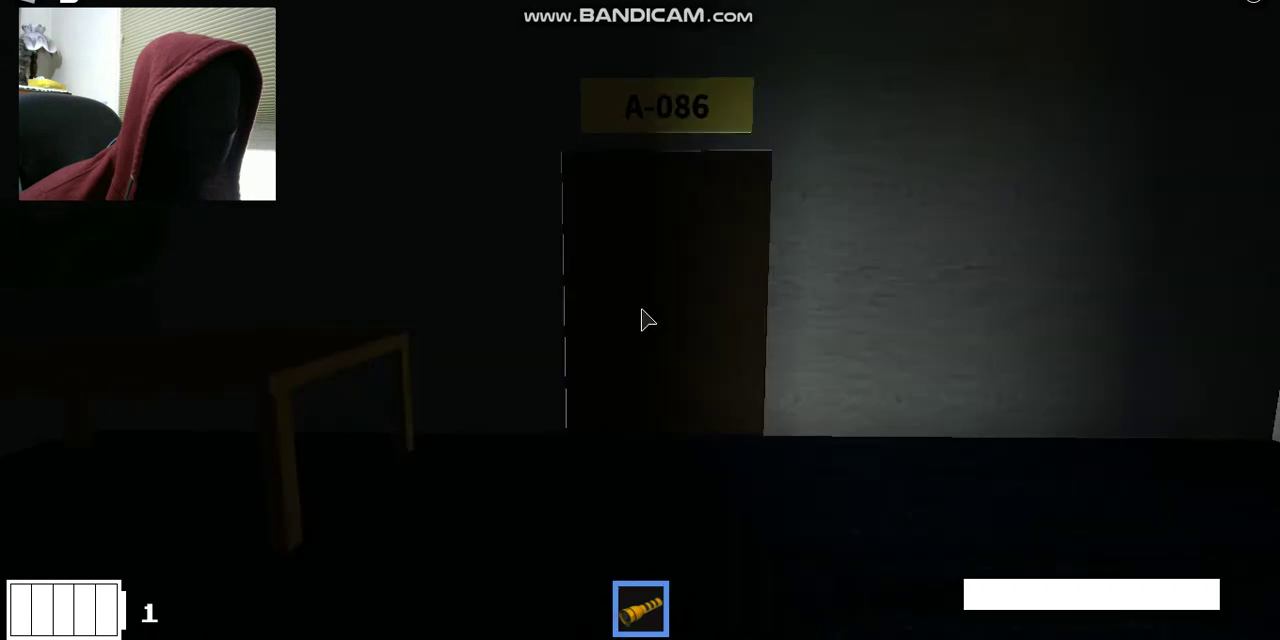
{"action": "left_click", "coordinate": [641, 320]}
Step: Relight the flashlight and walk past doors A-087 and A-088 toward A-090
{"action": "left_click", "coordinate": [647, 318]}
{"action": "key", "text": "w"}
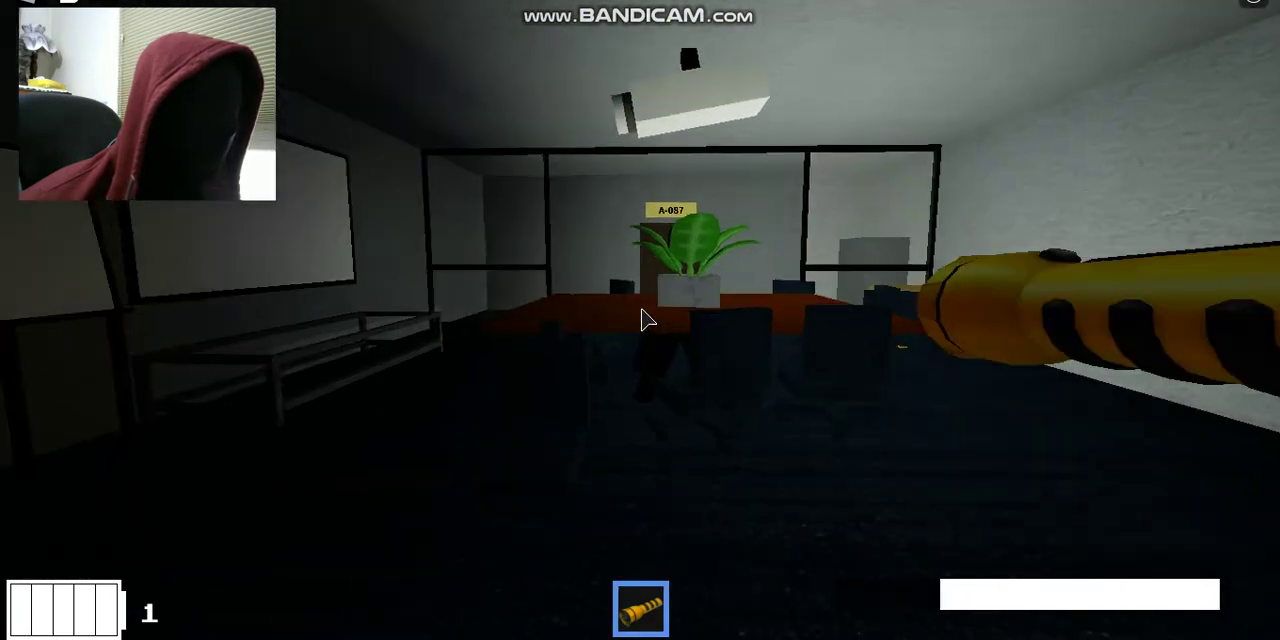
{"action": "key", "text": "w"}
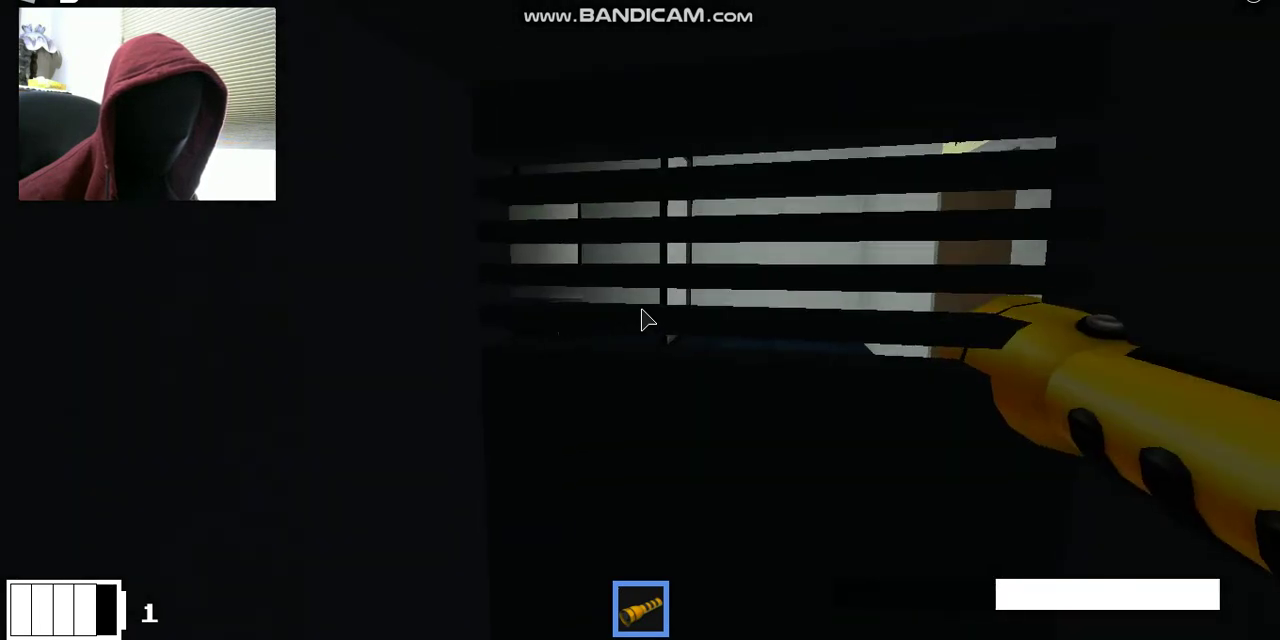
{"action": "key", "text": "w"}
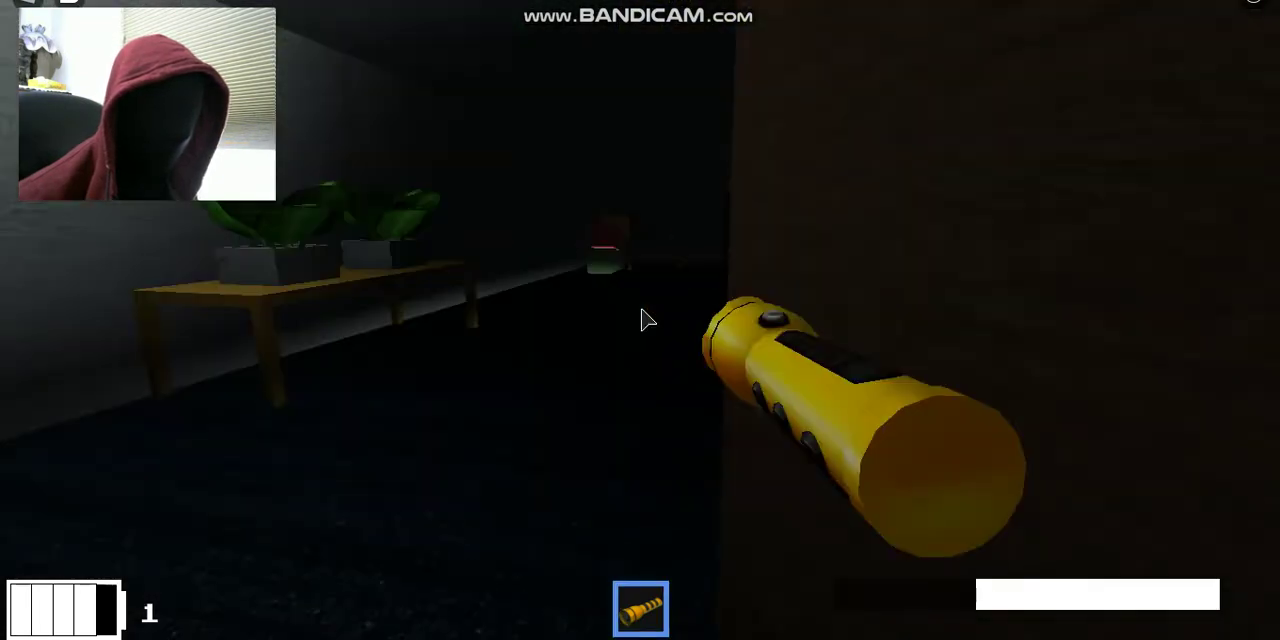
{"action": "key", "text": "w"}
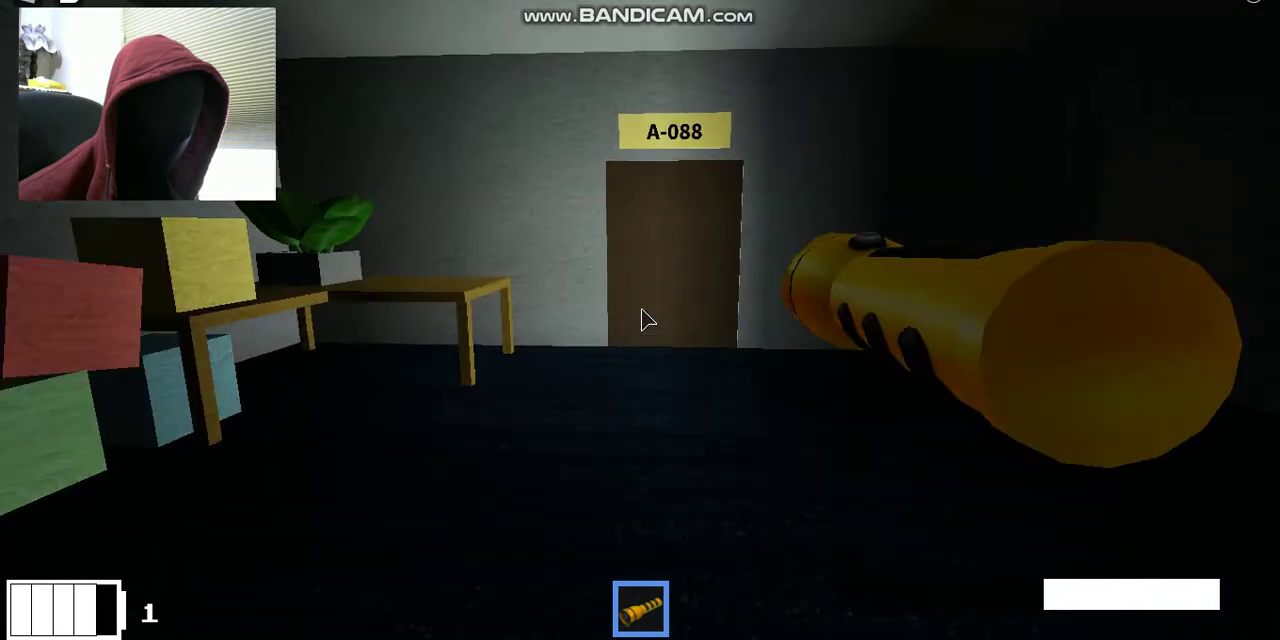
{"action": "key", "text": "w"}
{"action": "left_click", "coordinate": [647, 320]}
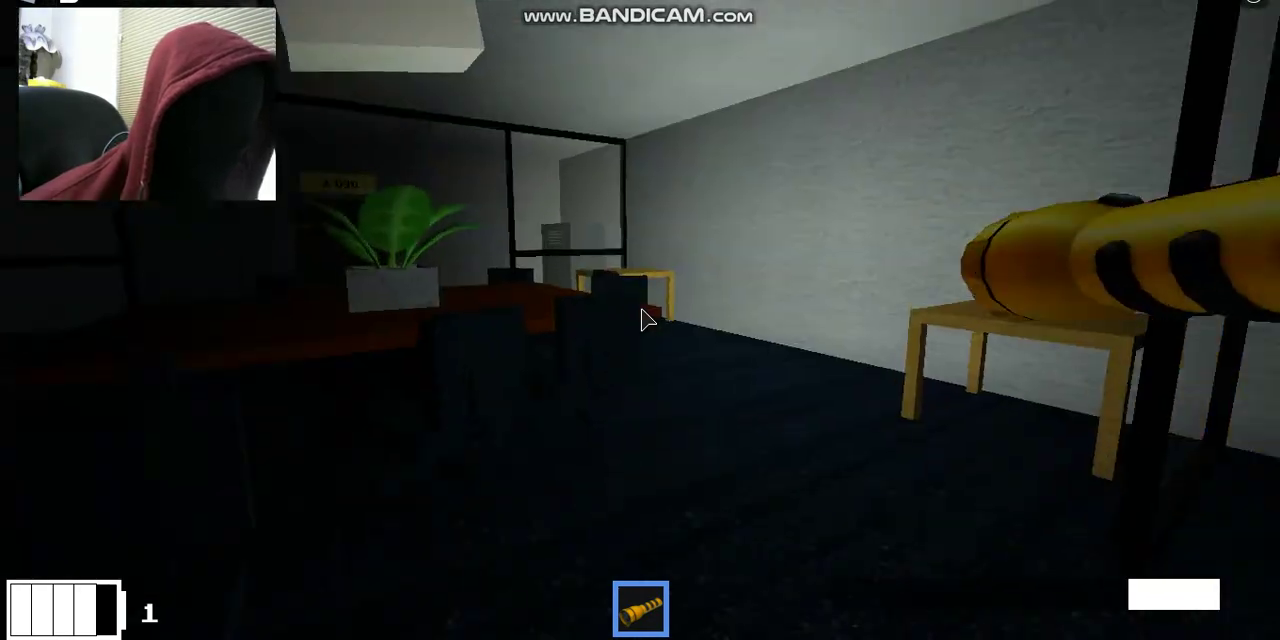
{"action": "key", "text": "w"}
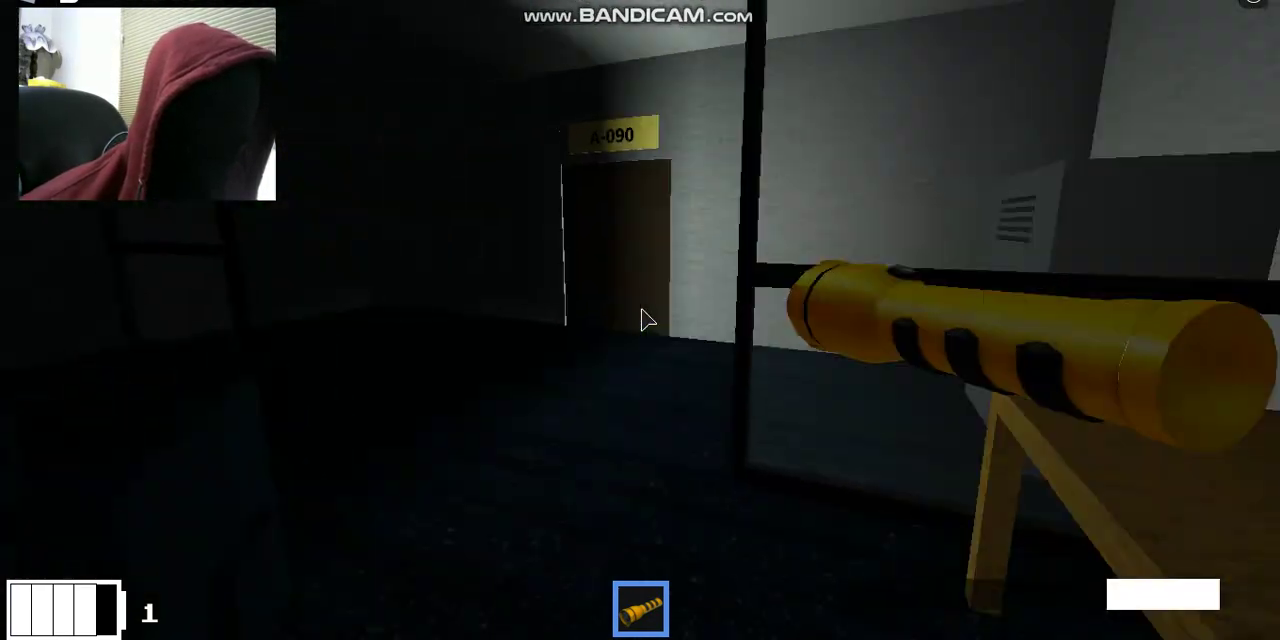